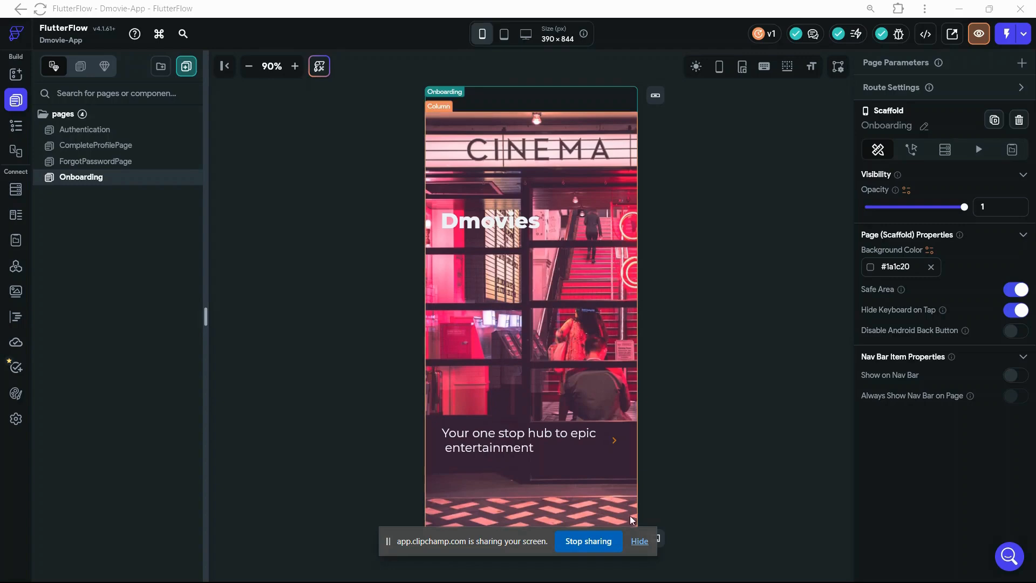
Hide the screen-sharing notice, close the stray Chrome profile window, and bring up the D-Movies Figma design.
{"action": "left_click", "coordinate": [639, 541]}
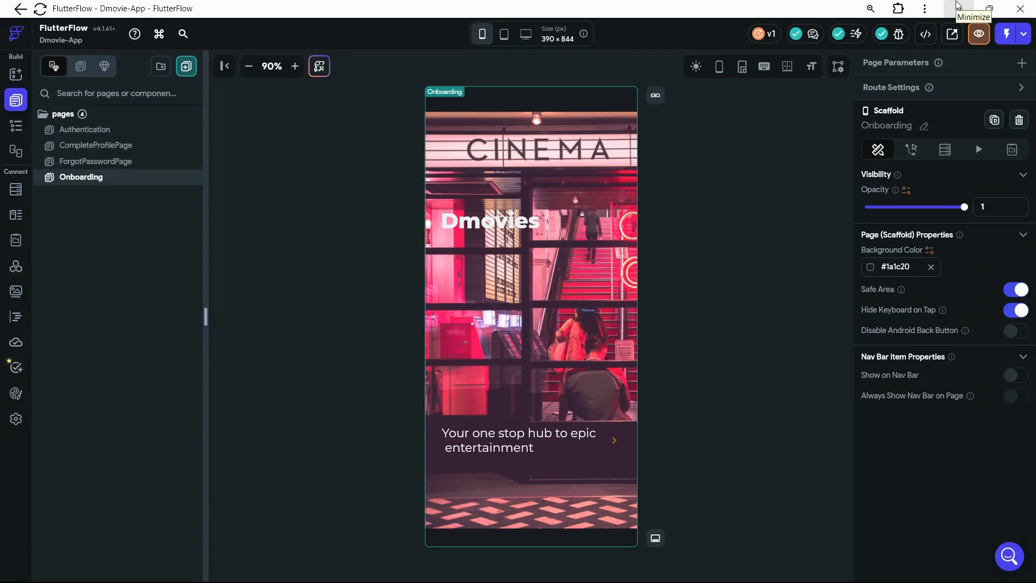
{"action": "mouse_move", "coordinate": [579, 582]}
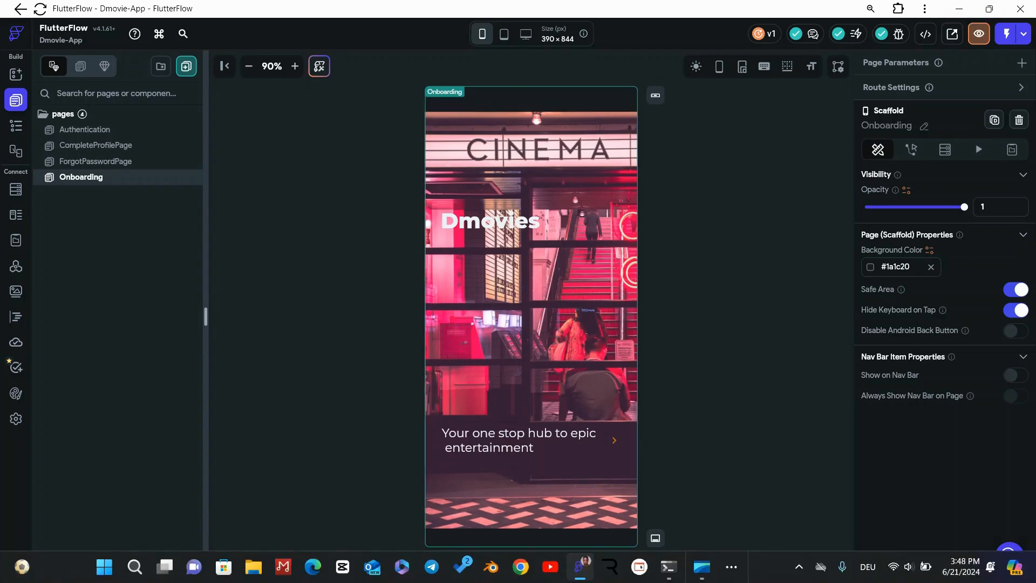
{"action": "left_click", "coordinate": [521, 567]}
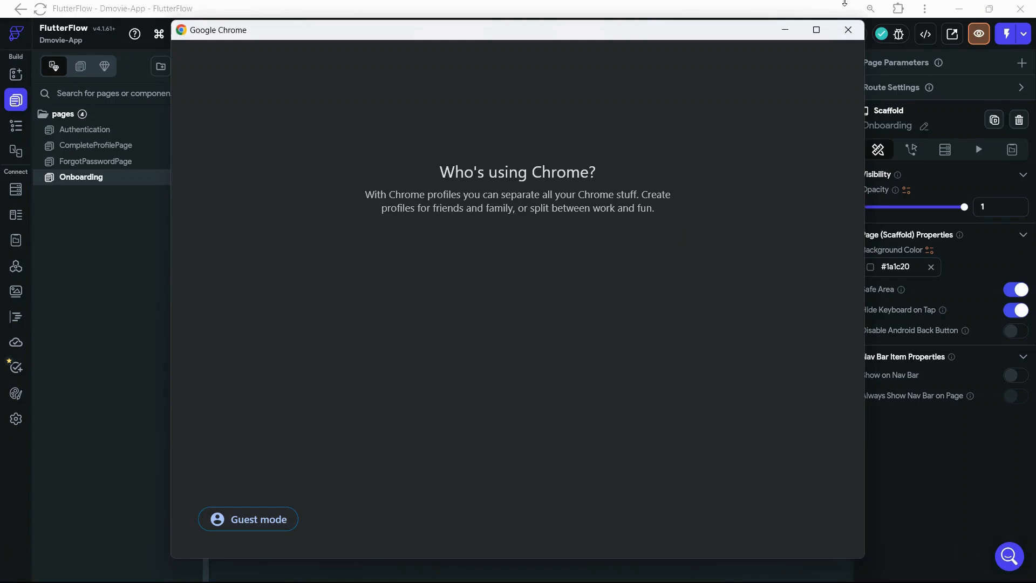
{"action": "left_click", "coordinate": [848, 30]}
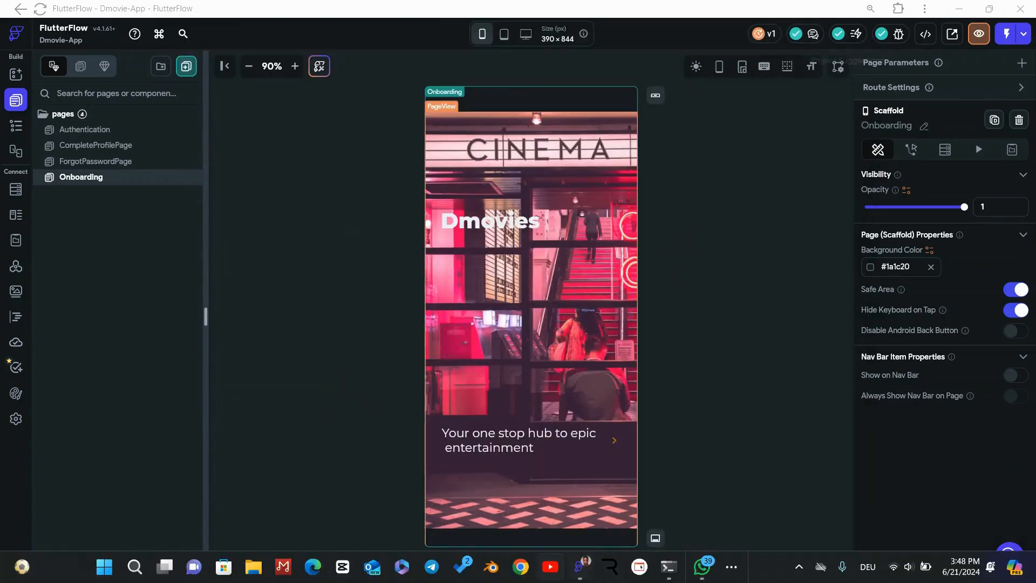
{"action": "mouse_move", "coordinate": [732, 564]}
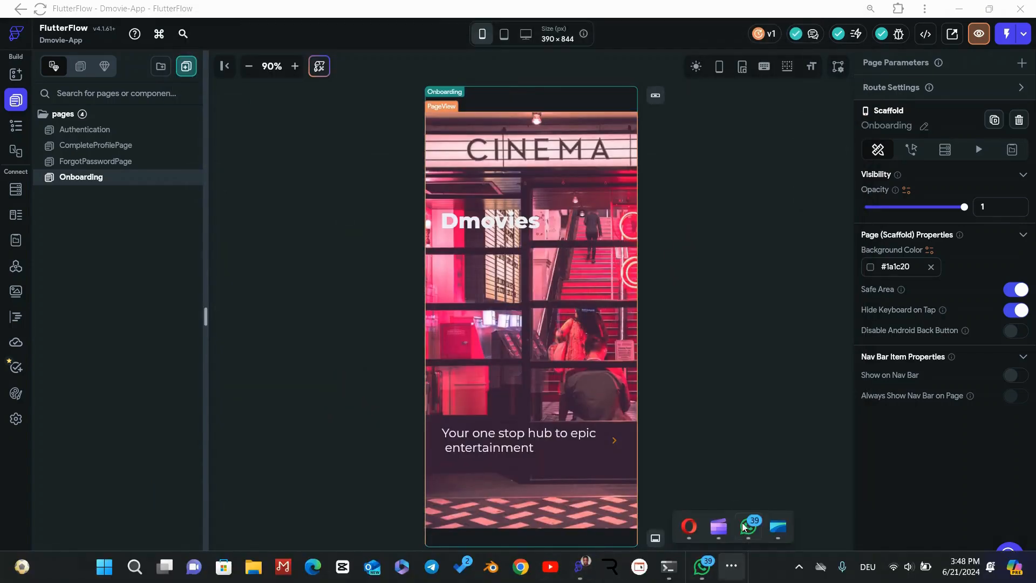
{"action": "left_click", "coordinate": [686, 533]}
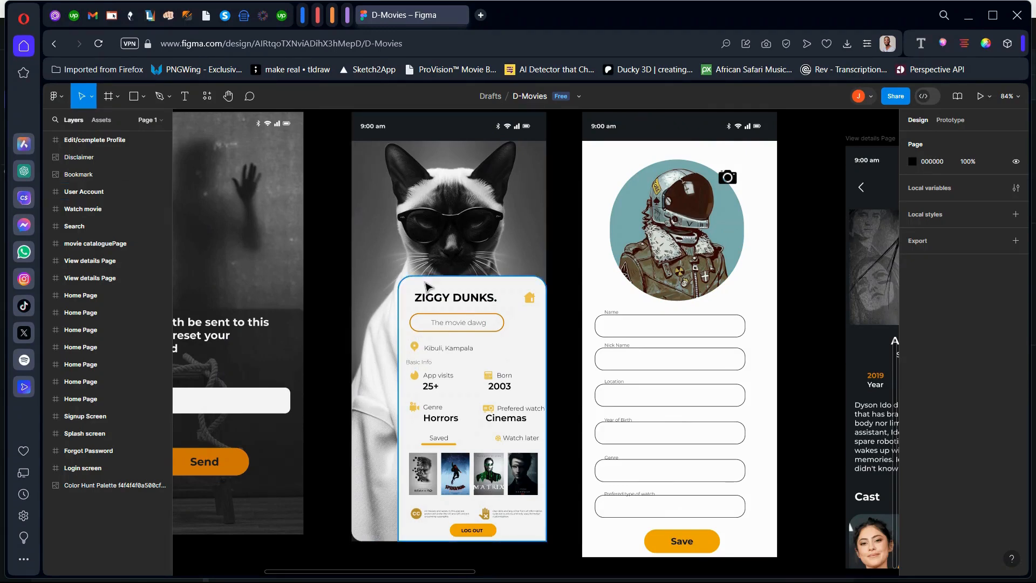
Inspect the ZIGGY DUNKS User Account card on the Figma canvas, then return to the FlutterFlow editor.
{"action": "scroll", "coordinate": [381, 309], "scroll_direction": "down", "scroll_amount": 3}
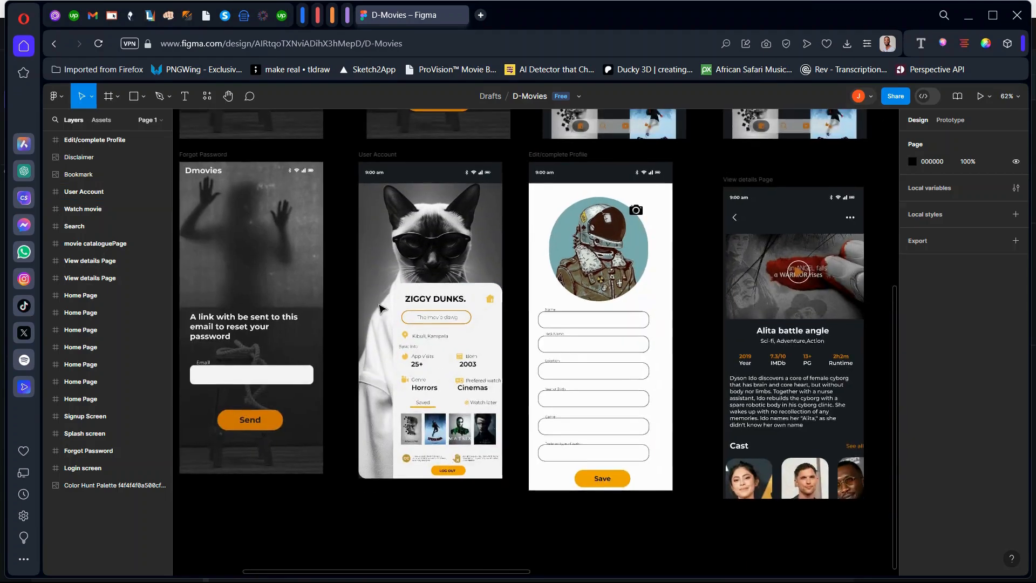
{"action": "scroll", "coordinate": [381, 309], "scroll_direction": "left", "scroll_amount": 2}
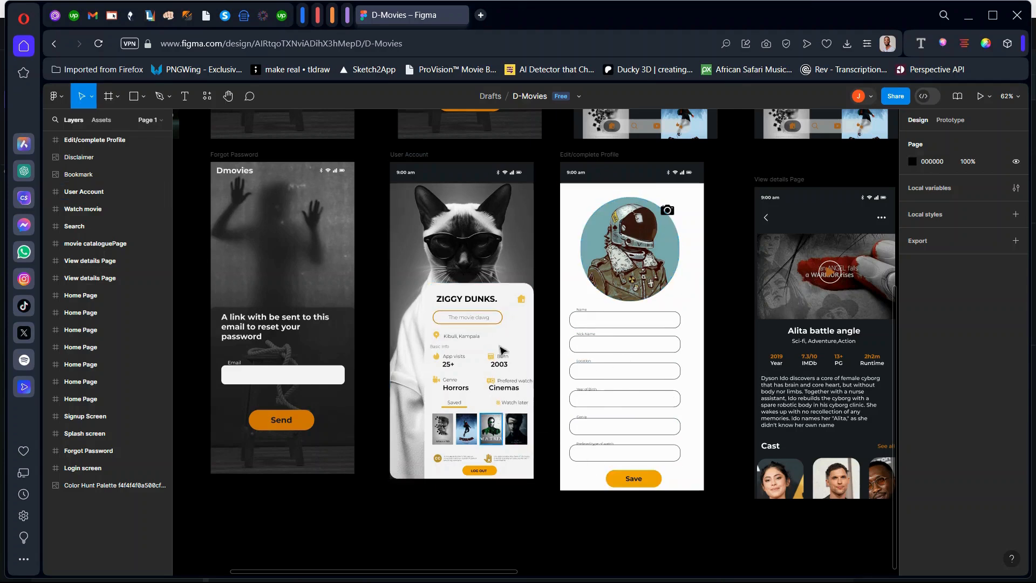
{"action": "scroll", "coordinate": [521, 291], "scroll_direction": "up", "scroll_amount": 5}
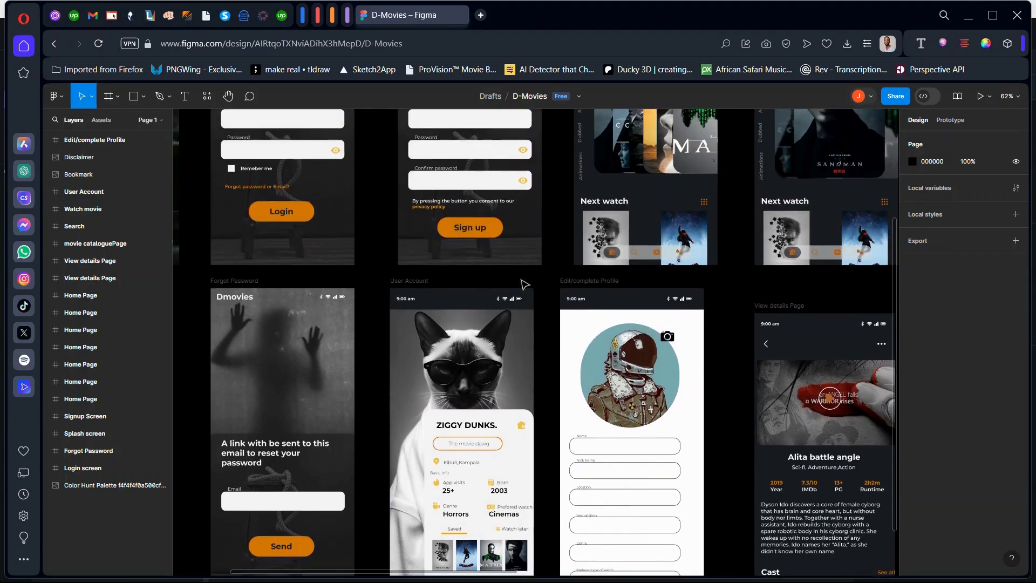
{"action": "scroll", "coordinate": [523, 283], "scroll_direction": "up", "scroll_amount": 5}
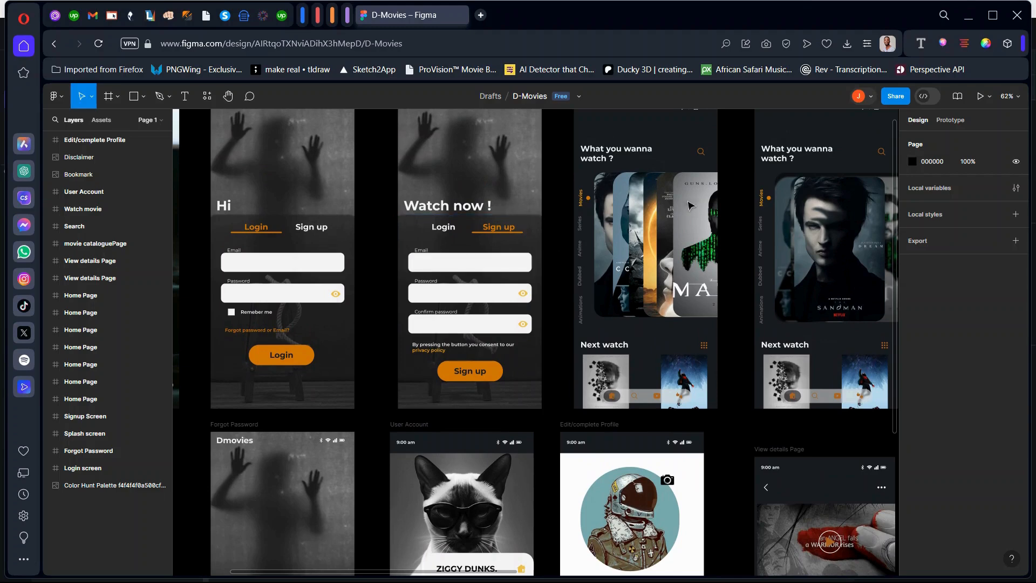
{"action": "scroll", "coordinate": [675, 200], "scroll_direction": "up", "scroll_amount": 4}
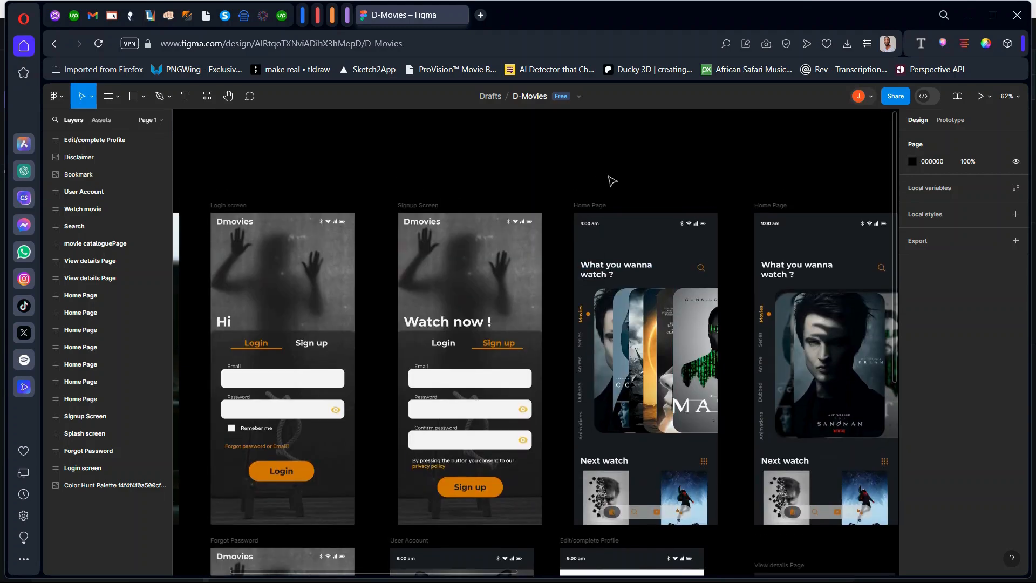
{"action": "scroll", "coordinate": [599, 288], "scroll_direction": "down", "scroll_amount": 8}
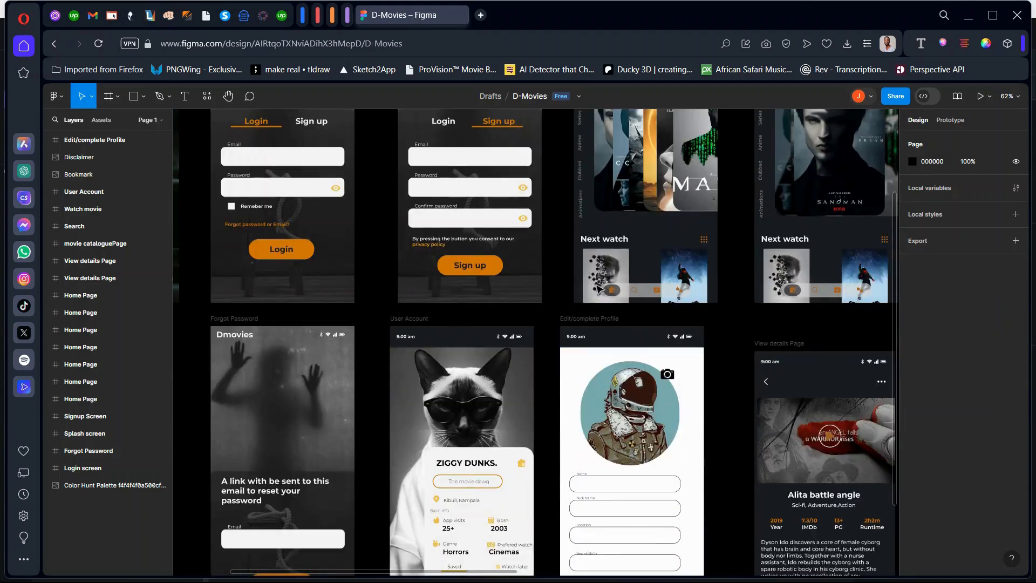
{"action": "scroll", "coordinate": [554, 358], "scroll_direction": "up", "scroll_amount": 5}
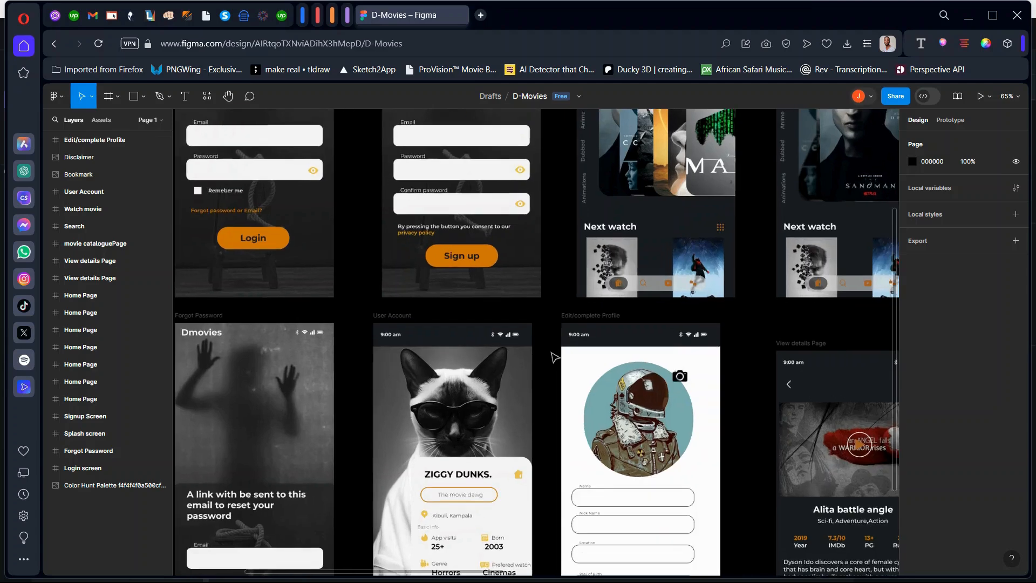
{"action": "scroll", "coordinate": [555, 357], "scroll_direction": "down", "scroll_amount": 5}
{"action": "scroll", "coordinate": [554, 357], "scroll_direction": "left", "scroll_amount": 2}
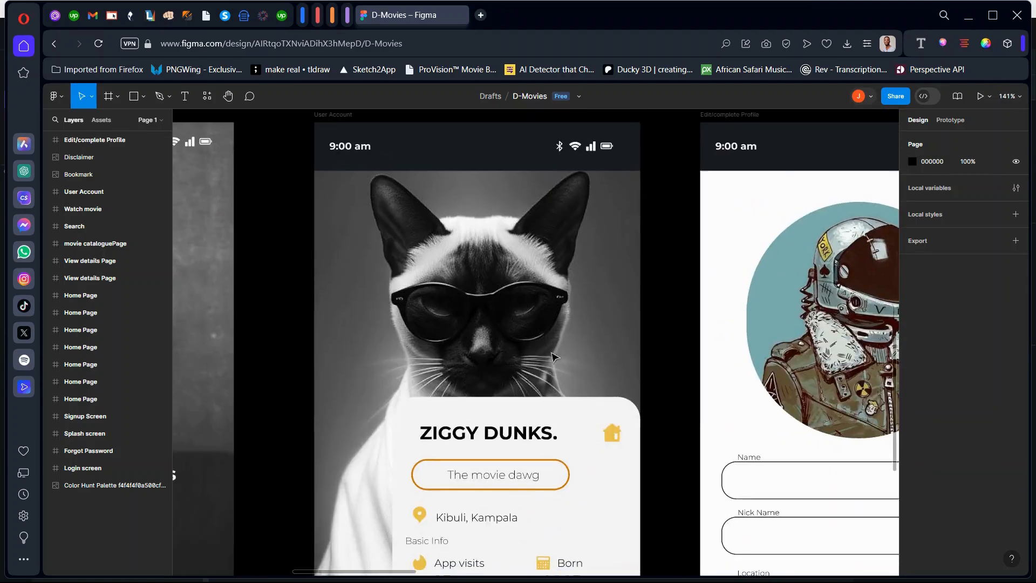
{"action": "scroll", "coordinate": [553, 357], "scroll_direction": "down", "scroll_amount": 6}
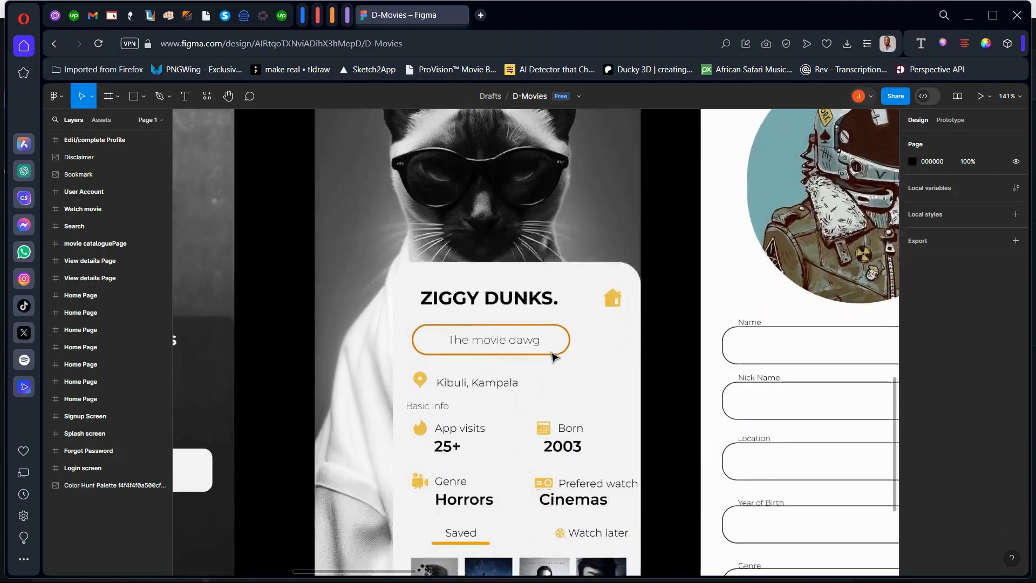
{"action": "scroll", "coordinate": [554, 356], "scroll_direction": "up", "scroll_amount": 6}
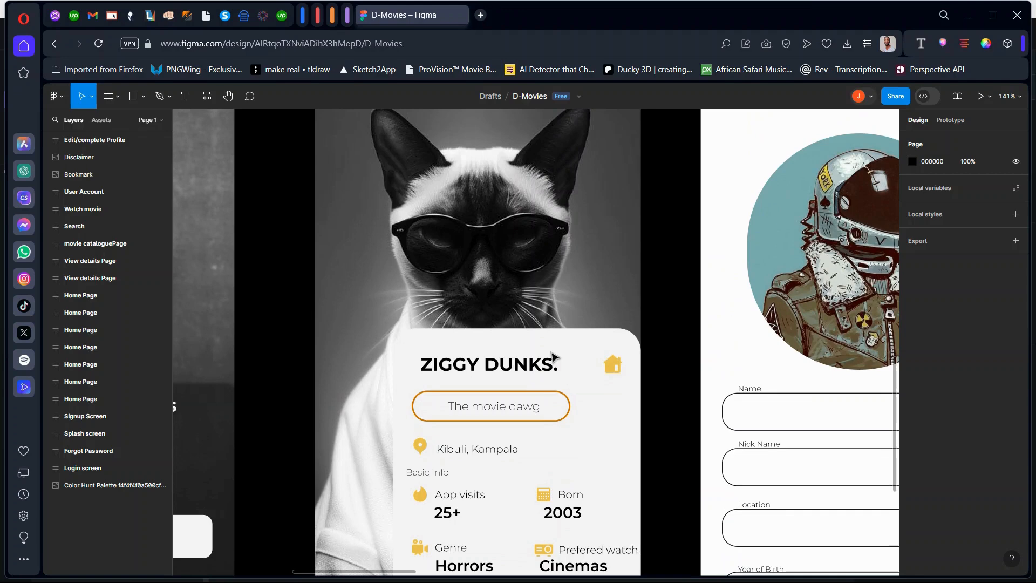
{"action": "scroll", "coordinate": [553, 357], "scroll_direction": "down", "scroll_amount": 5}
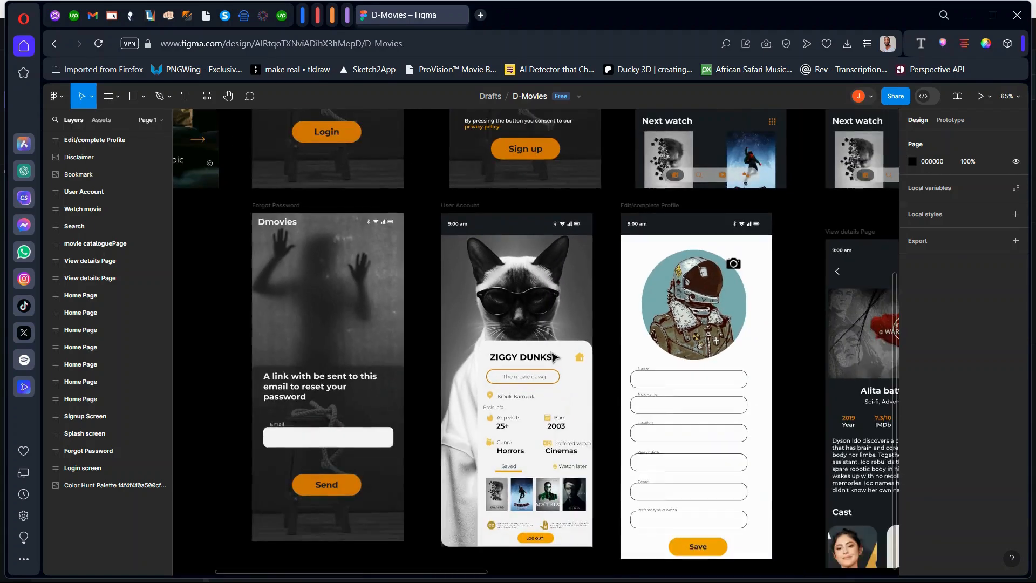
{"action": "scroll", "coordinate": [553, 357], "scroll_direction": "up", "scroll_amount": 2}
{"action": "scroll", "coordinate": [553, 358], "scroll_direction": "down", "scroll_amount": 1}
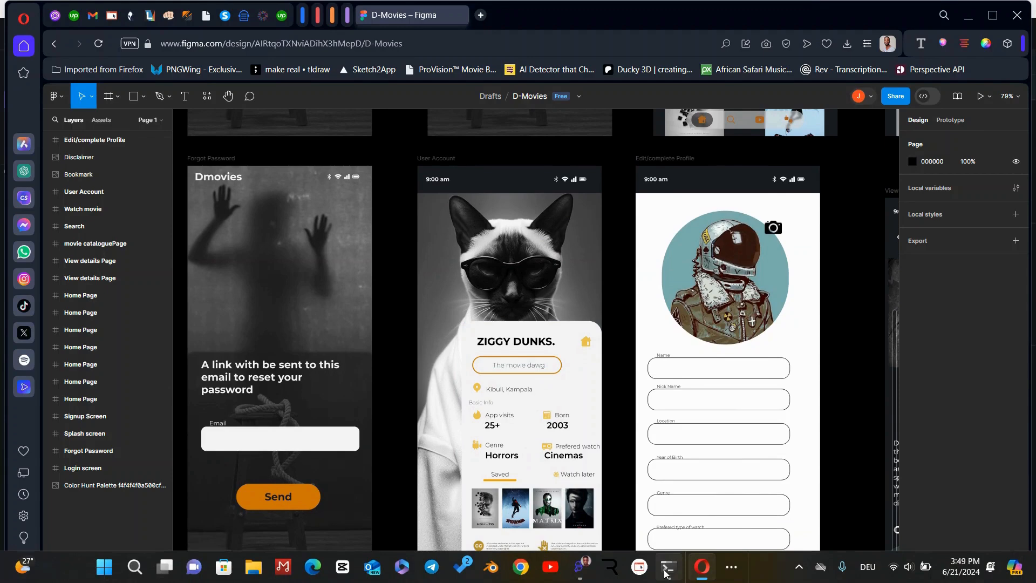
{"action": "mouse_move", "coordinate": [700, 568]}
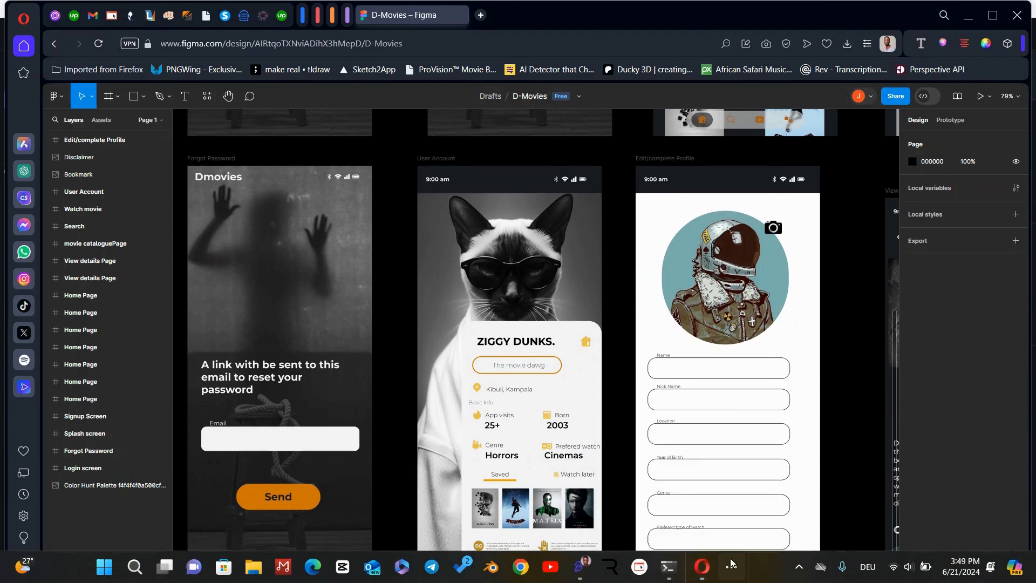
{"action": "left_click", "coordinate": [584, 567]}
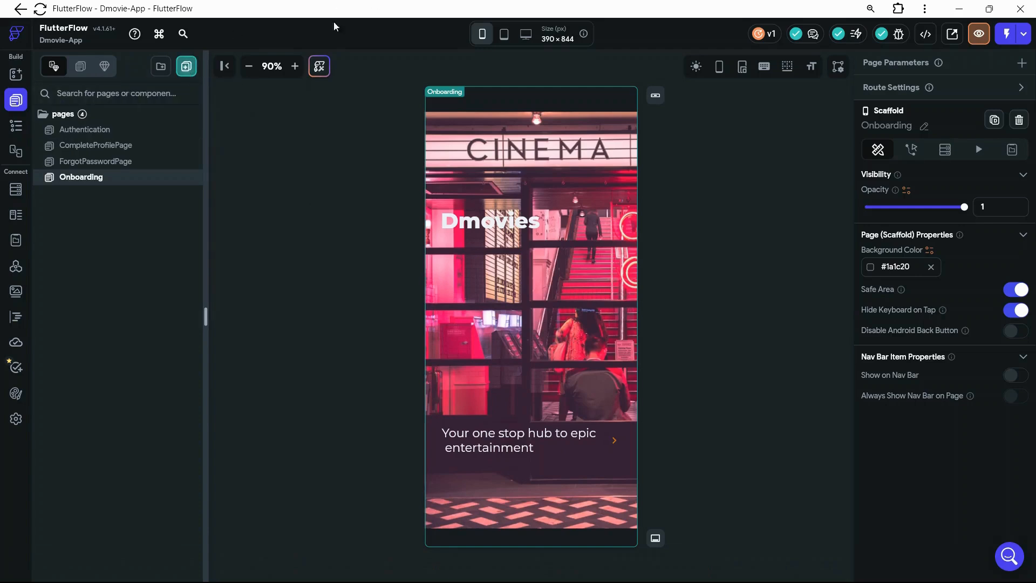
Add a new blank page named 'Profile' to the Dmovie-App project.
{"action": "left_click", "coordinate": [187, 67]}
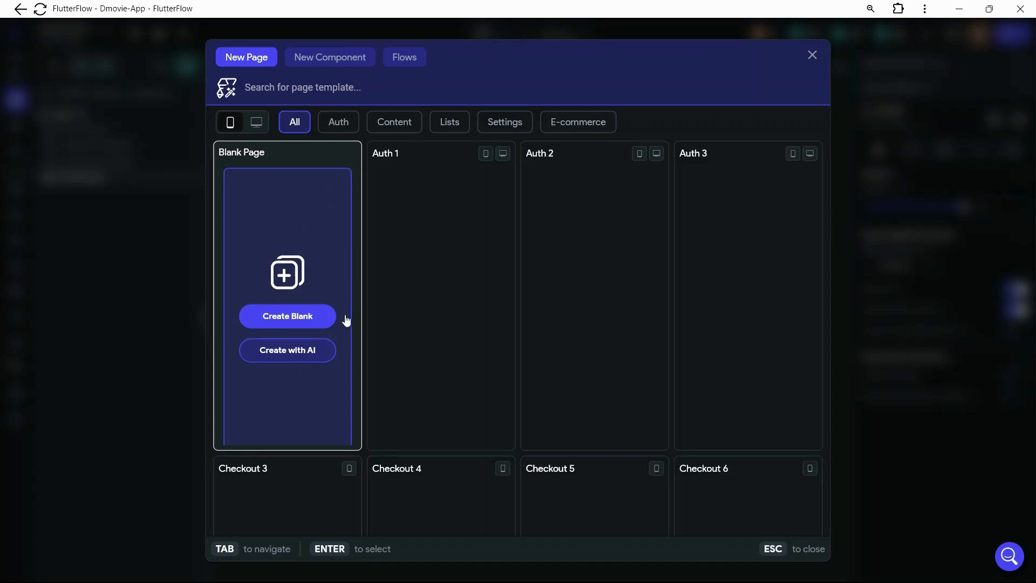
{"action": "left_click", "coordinate": [305, 319]}
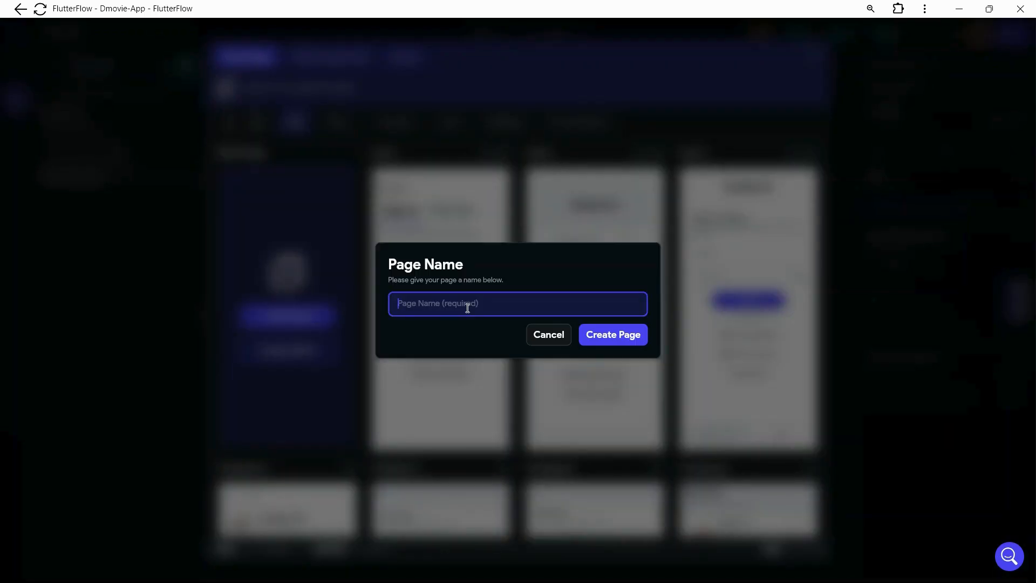
{"action": "type", "text": "Profile"}
{"action": "left_click", "coordinate": [601, 339]}
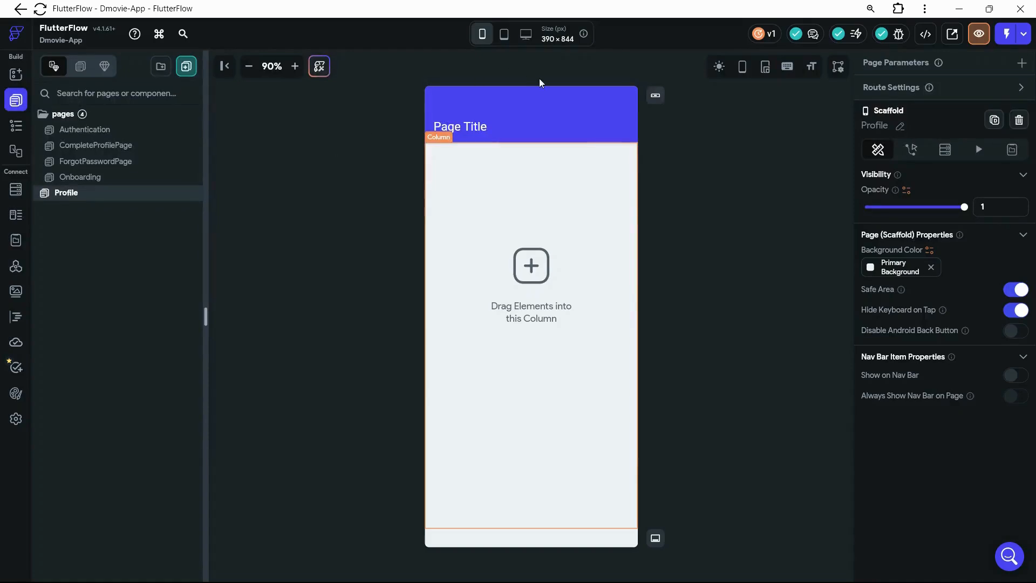
Delete the Profile page's title bar and empty column, turn off Safe Area, and show the phone frame.
{"action": "left_click", "coordinate": [582, 126]}
{"action": "key", "text": "Delete"}
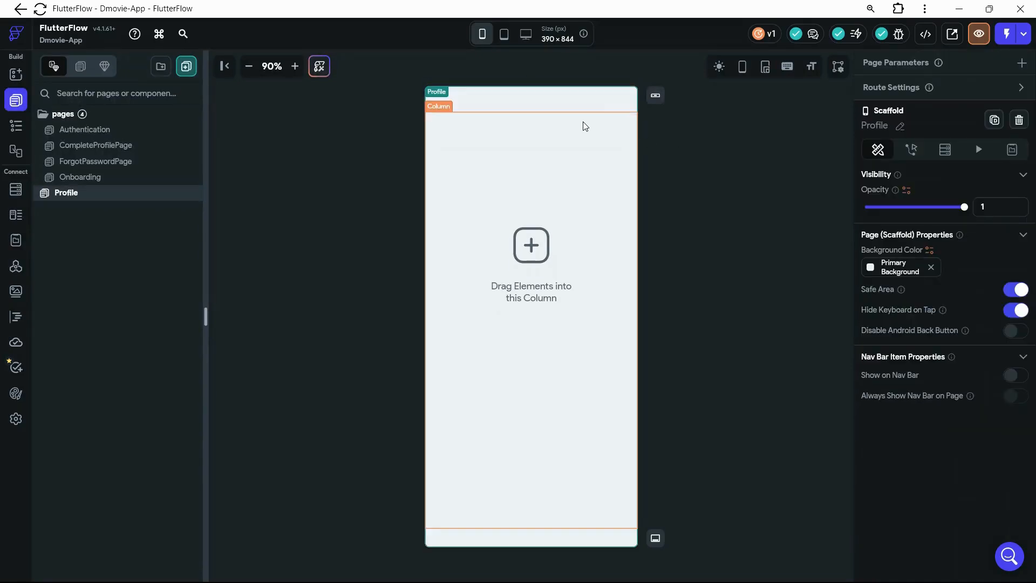
{"action": "left_click", "coordinate": [538, 309]}
{"action": "key", "text": "Delete"}
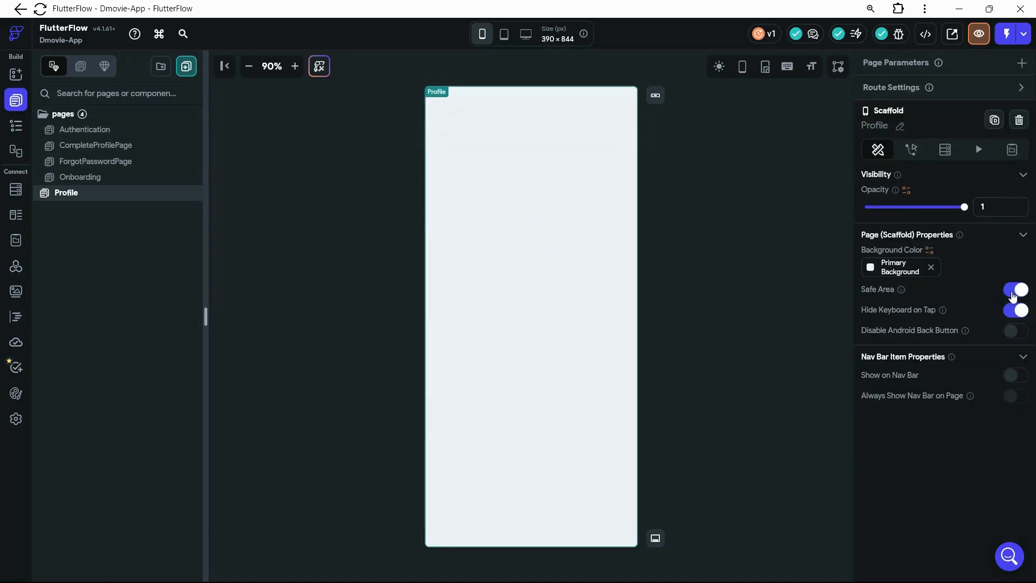
{"action": "left_click", "coordinate": [1012, 294]}
{"action": "left_click", "coordinate": [742, 68]}
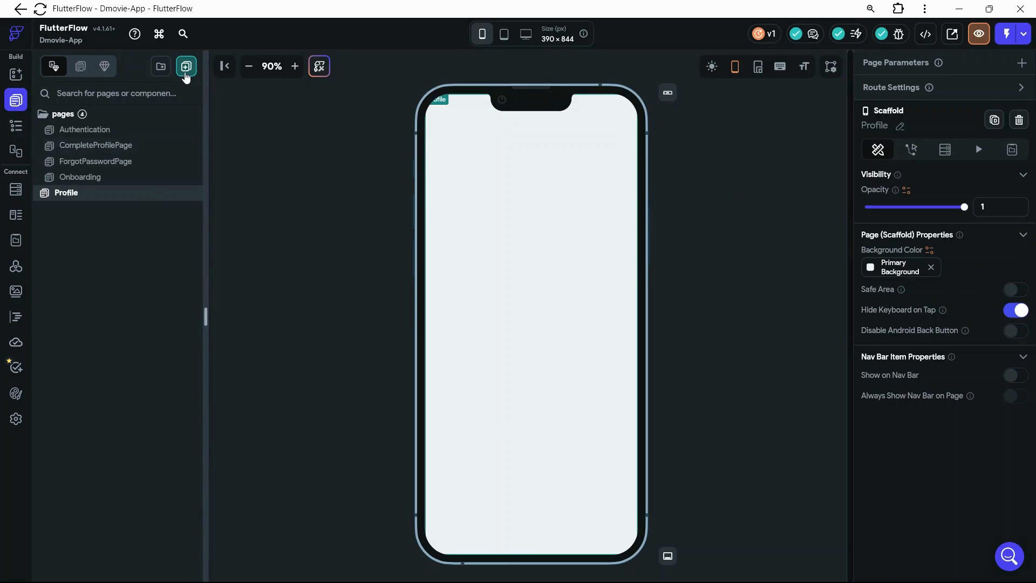
Add a Container to the Profile page from its widget tree.
{"action": "left_click", "coordinate": [17, 126]}
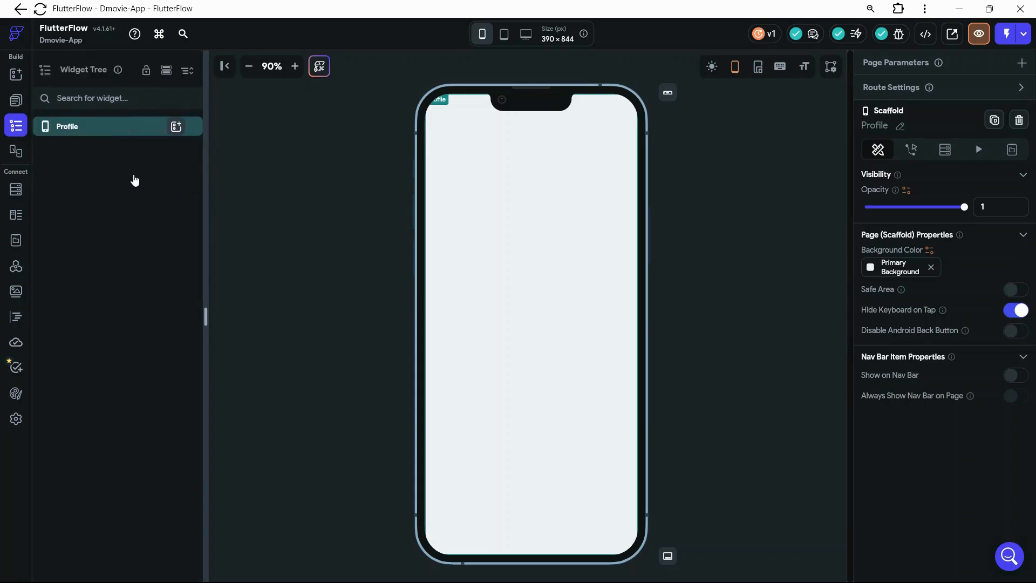
{"action": "left_click", "coordinate": [176, 126]}
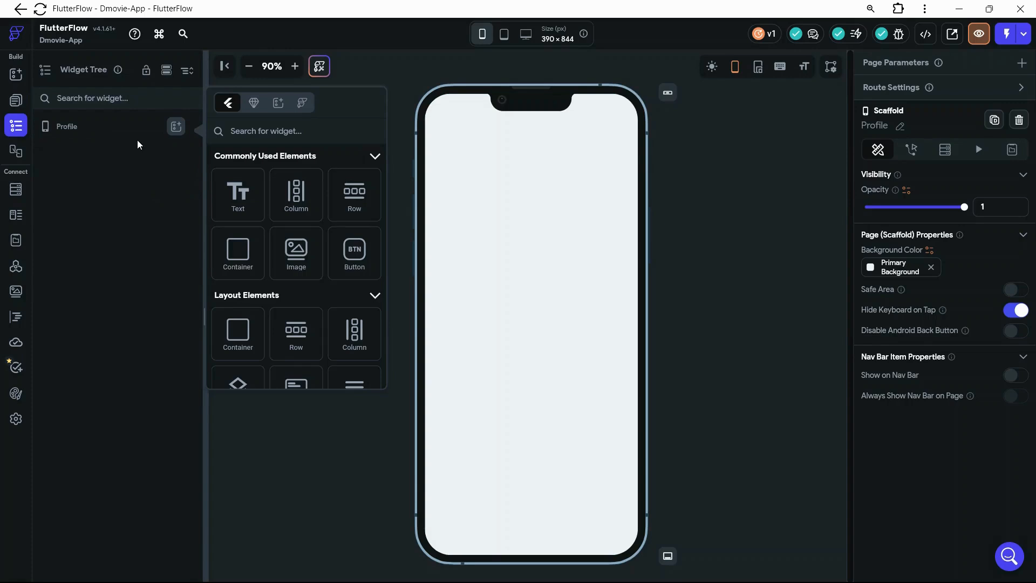
{"action": "left_click", "coordinate": [230, 266]}
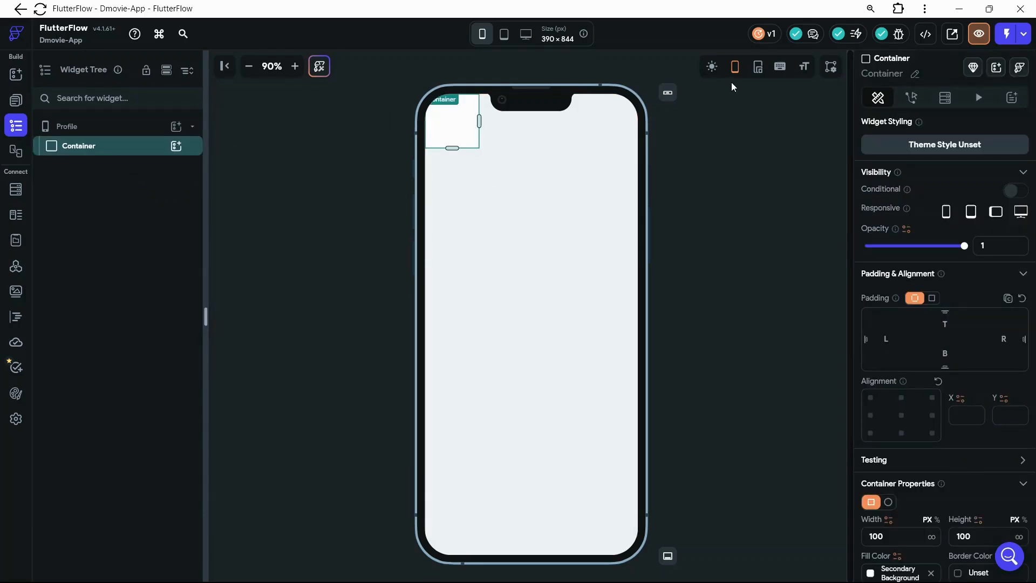
Hide the phone frame and size the Container to 100% width and 100% height.
{"action": "left_click", "coordinate": [734, 67]}
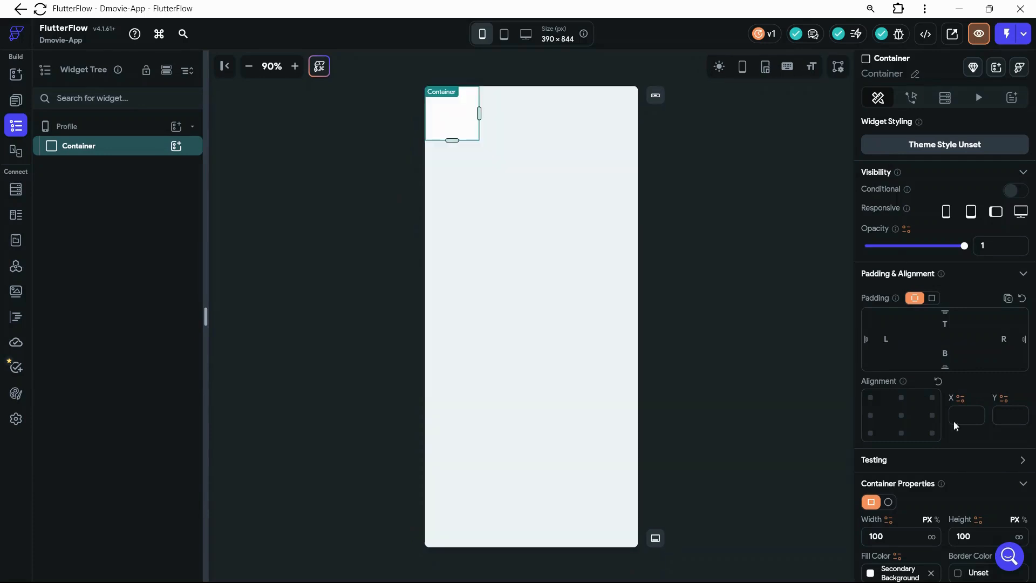
{"action": "scroll", "coordinate": [955, 421], "scroll_direction": "down", "scroll_amount": 2}
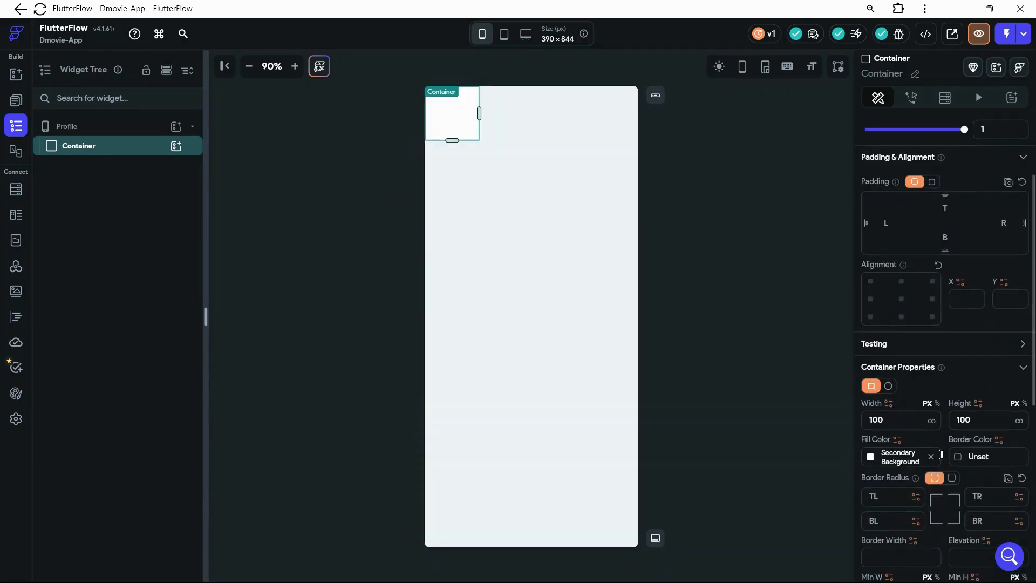
{"action": "left_click", "coordinate": [936, 400]}
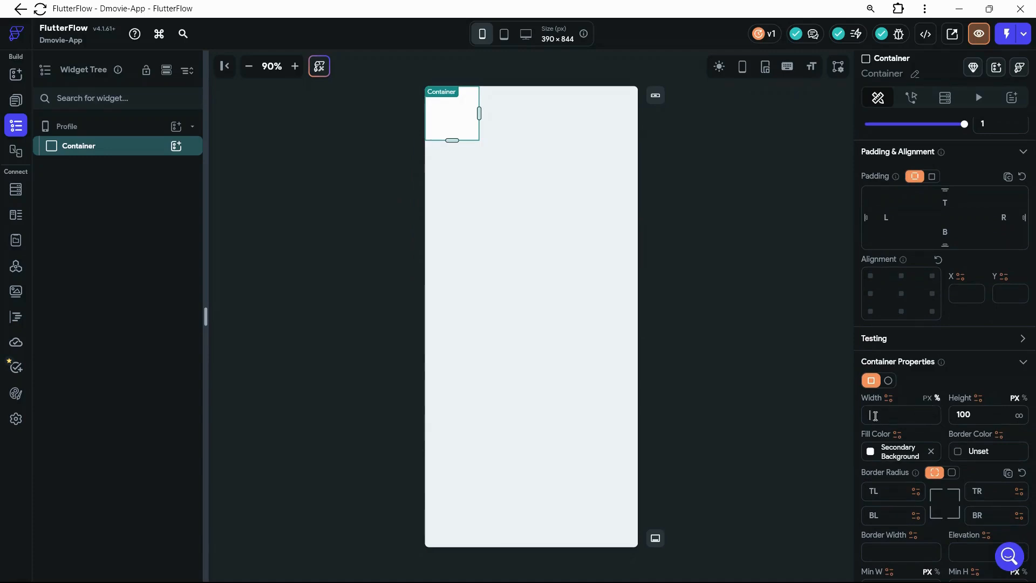
{"action": "type", "text": "1"}
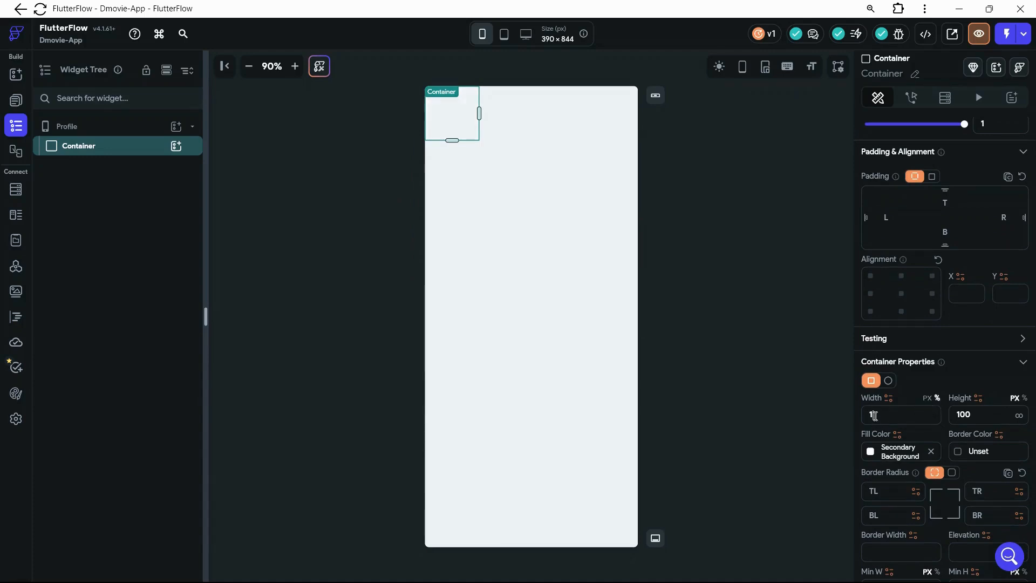
{"action": "type", "text": "00"}
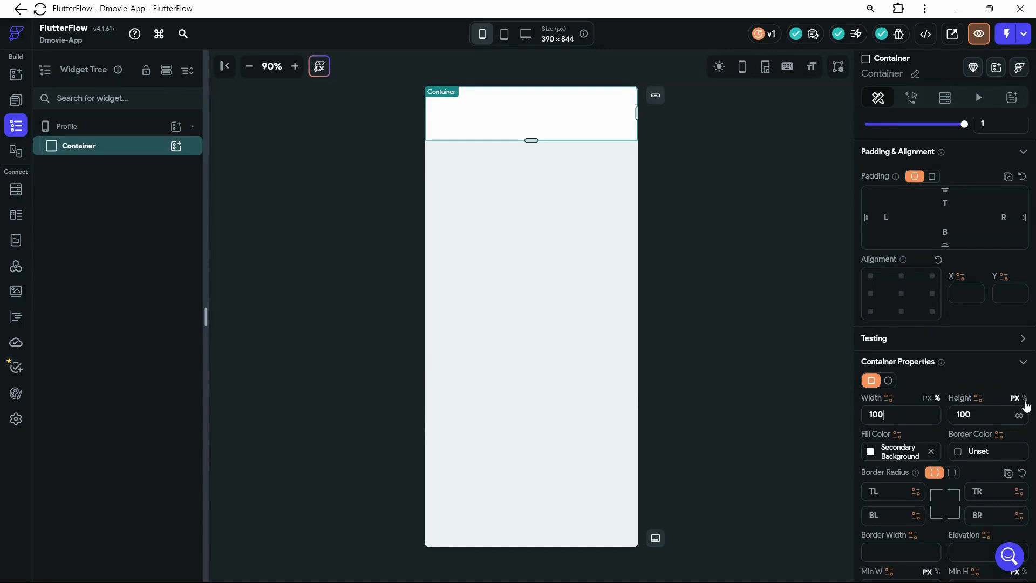
{"action": "left_click", "coordinate": [1024, 400]}
{"action": "type", "text": "100"}
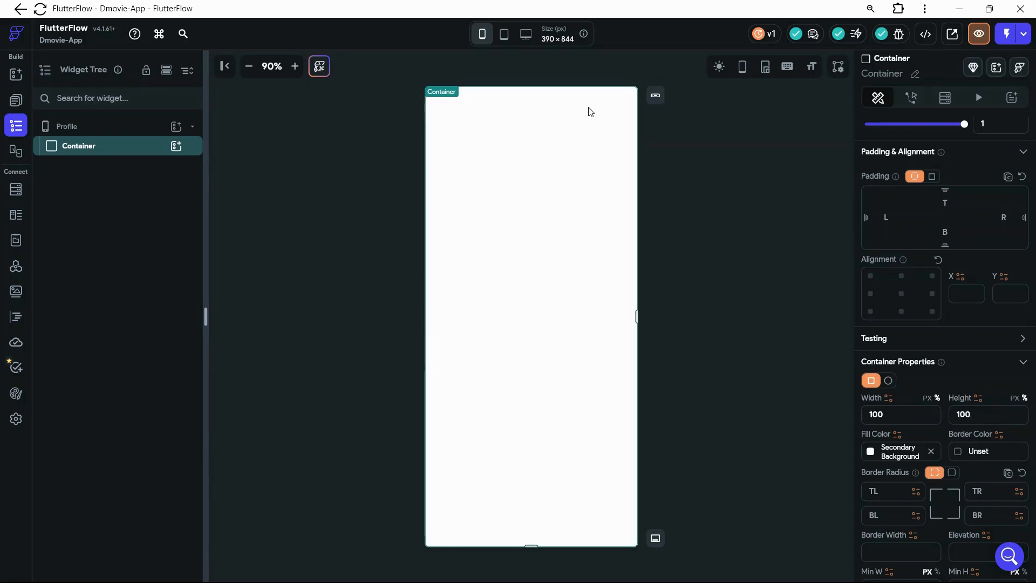
{"action": "left_click", "coordinate": [330, 92]}
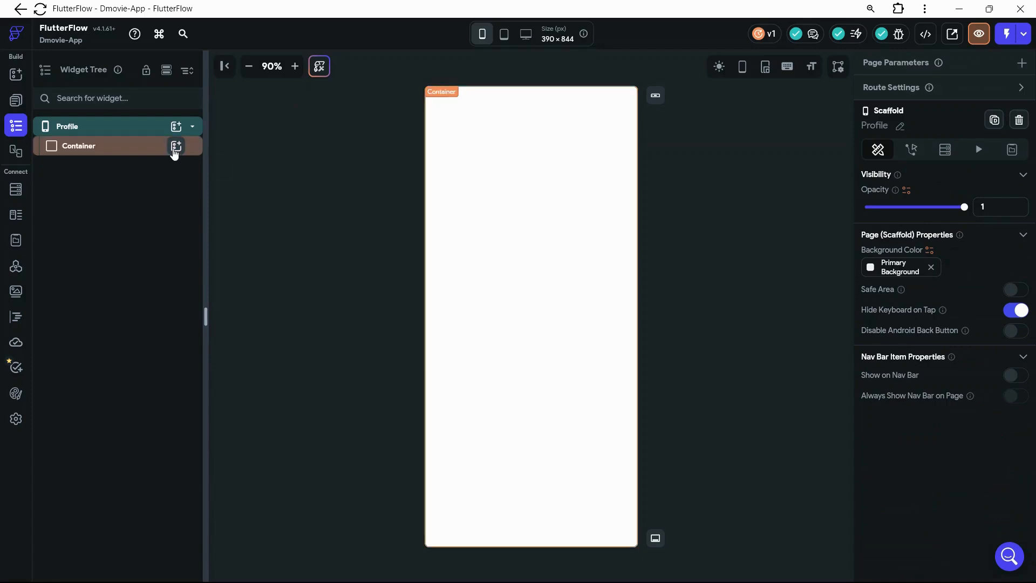
Add an Image widget inside the Container by searching the widget list for image.
{"action": "left_click", "coordinate": [175, 149]}
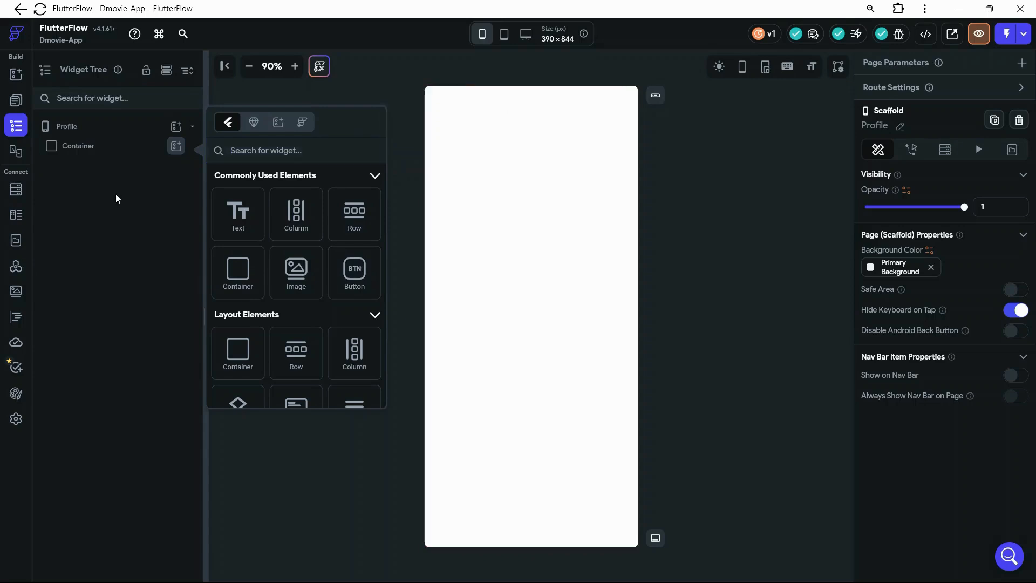
{"action": "left_click", "coordinate": [149, 158]}
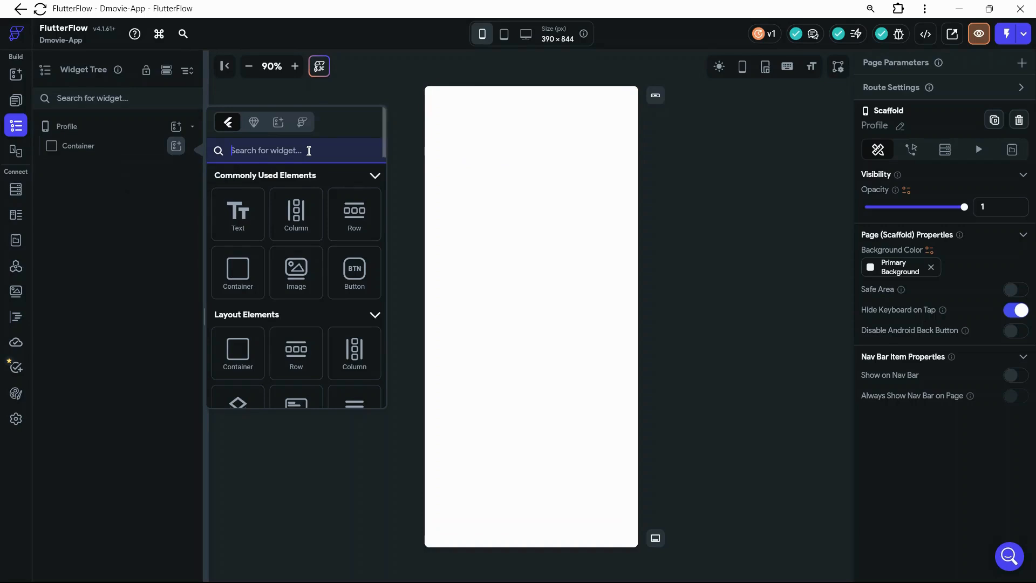
{"action": "type", "text": "ia"}
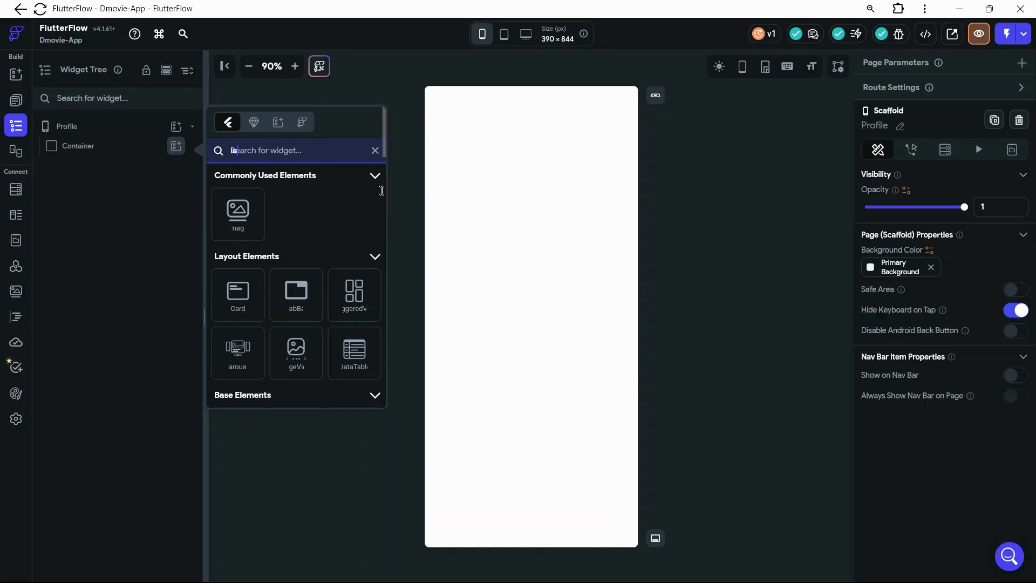
{"action": "type", "text": "mga"}
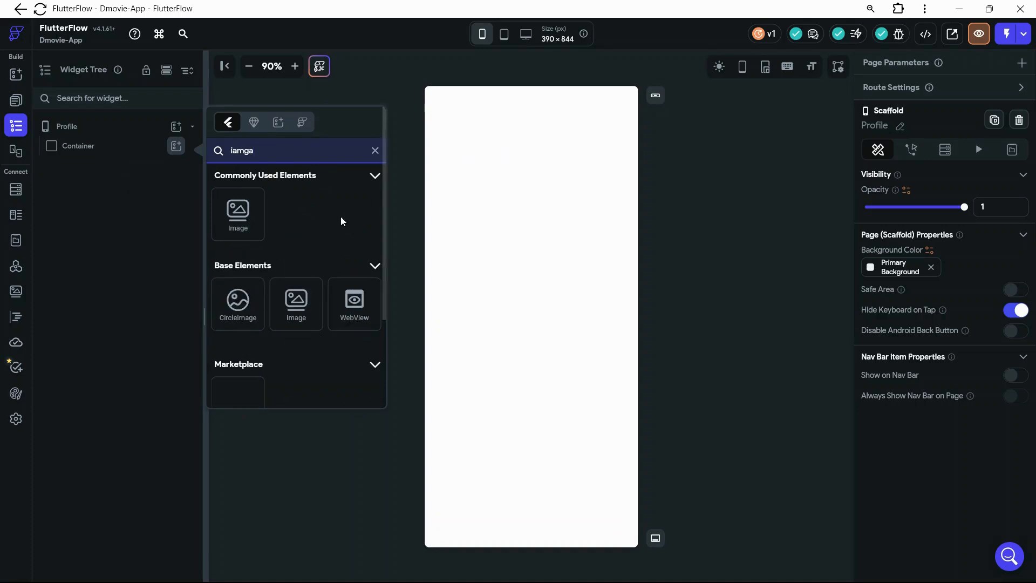
{"action": "left_click", "coordinate": [246, 233]}
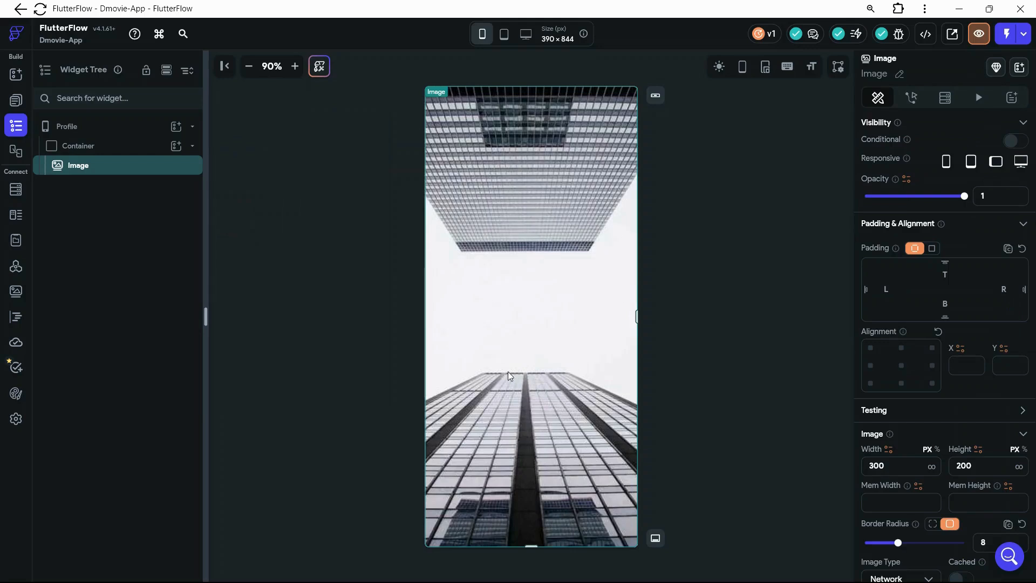
Switch to the D-Movies Figma window to view the User Account profile mockup.
{"action": "mouse_move", "coordinate": [513, 580]}
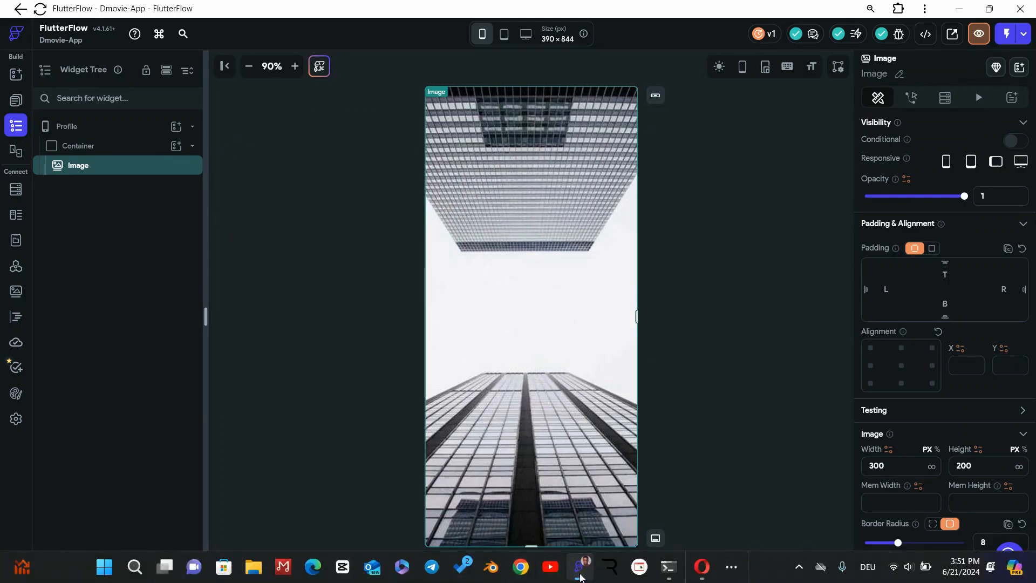
{"action": "mouse_move", "coordinate": [702, 566]}
{"action": "left_click", "coordinate": [706, 508]}
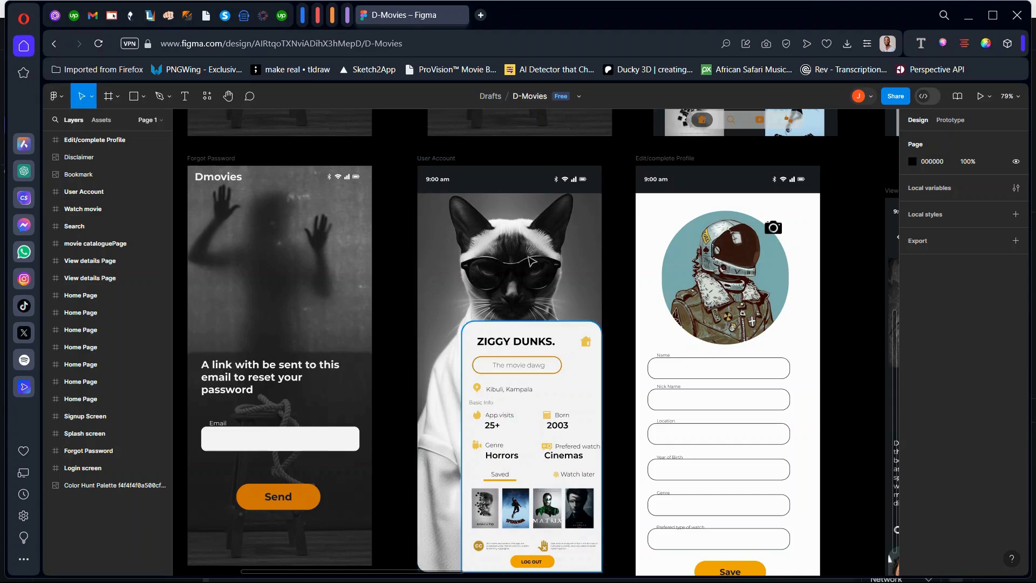
Return to FlutterFlow and delete the Image widget from the Container.
{"action": "left_click", "coordinate": [968, 20]}
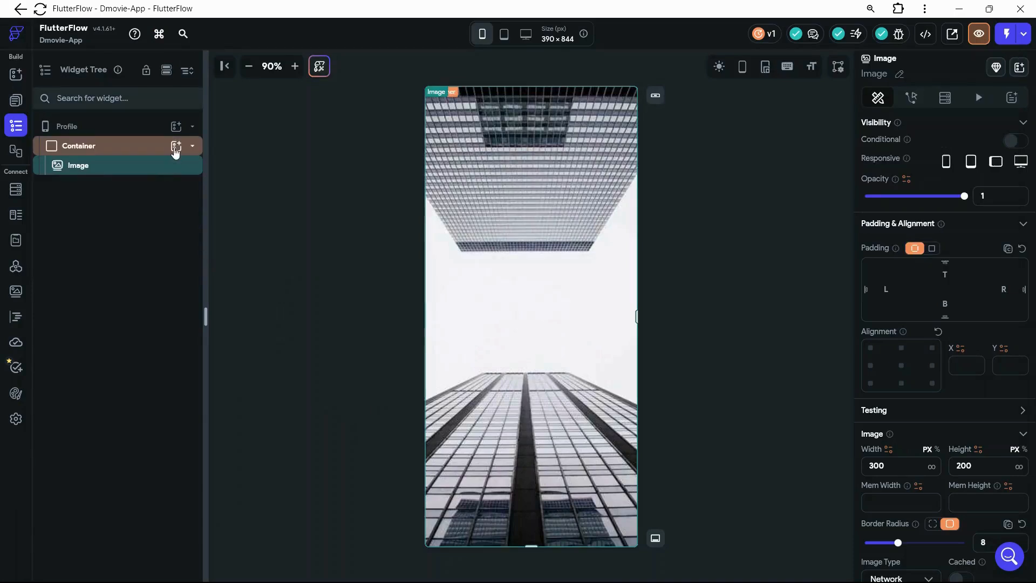
{"action": "left_click", "coordinate": [178, 146]}
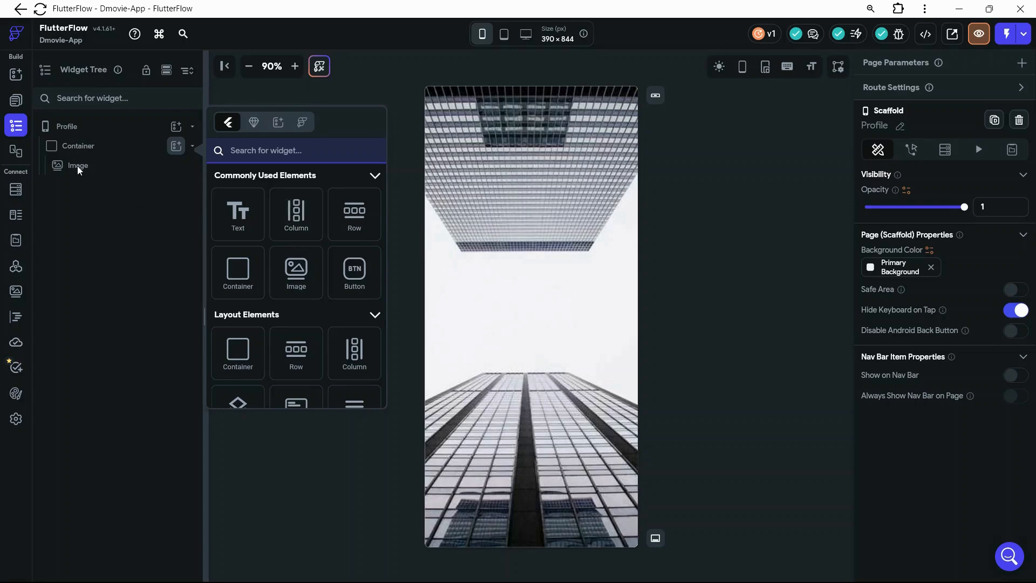
{"action": "left_click", "coordinate": [118, 144]}
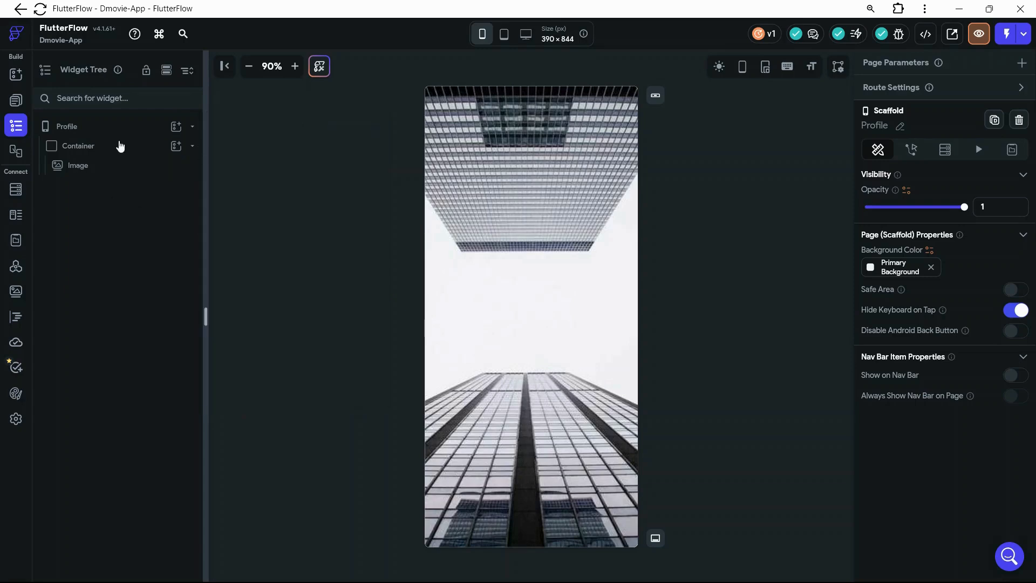
{"action": "left_click", "coordinate": [87, 173]}
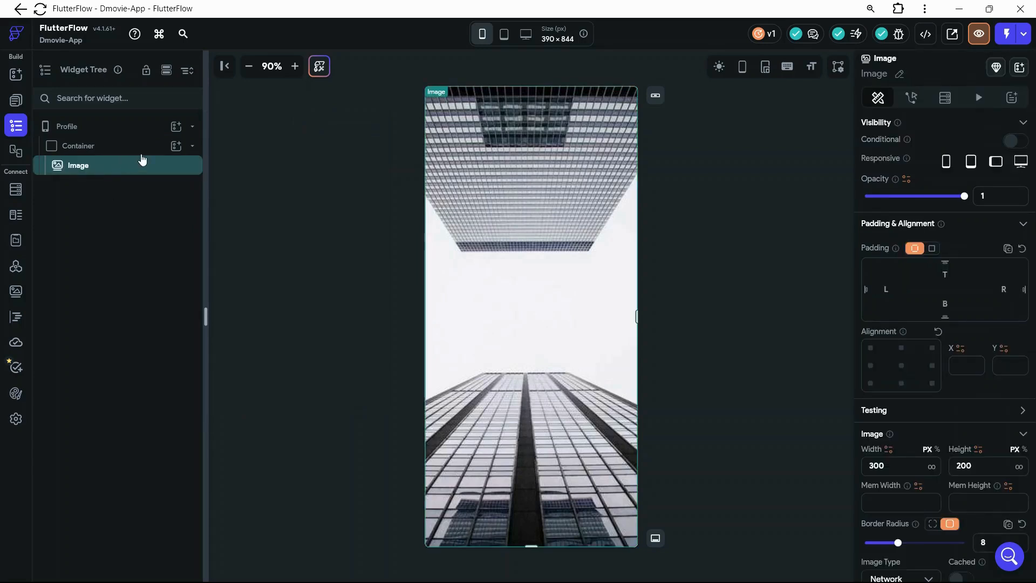
{"action": "key", "text": "Delete"}
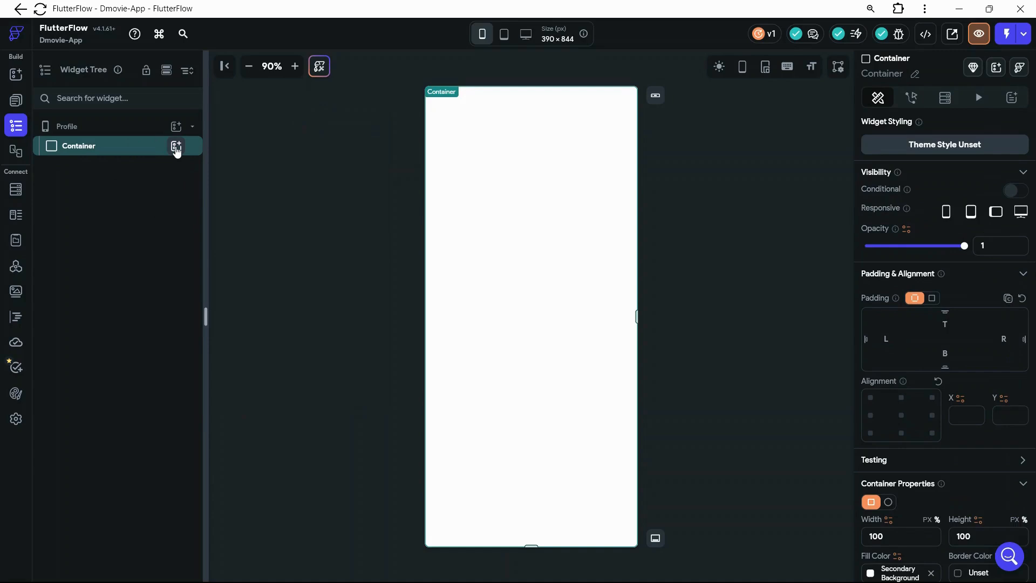
Add a Stack inside the Container and an Image widget inside the Stack.
{"action": "left_click", "coordinate": [176, 146]}
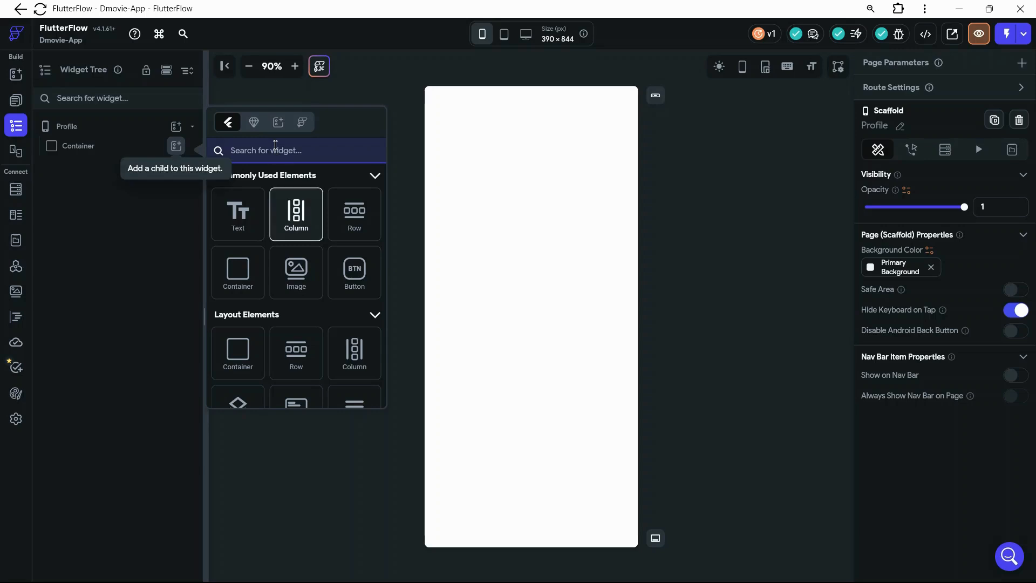
{"action": "left_click", "coordinate": [275, 146]}
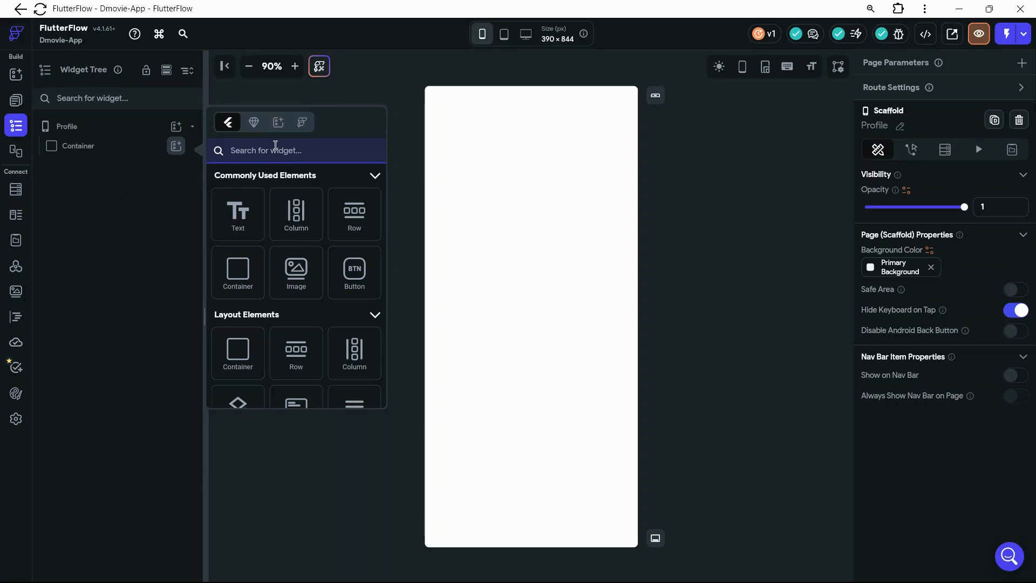
{"action": "type", "text": "stack"}
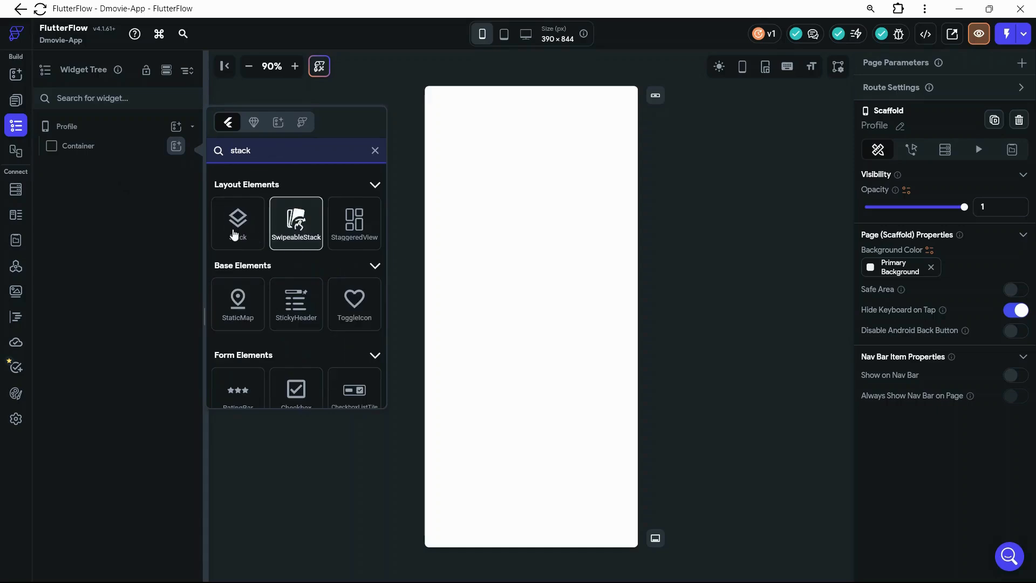
{"action": "left_click", "coordinate": [234, 234]}
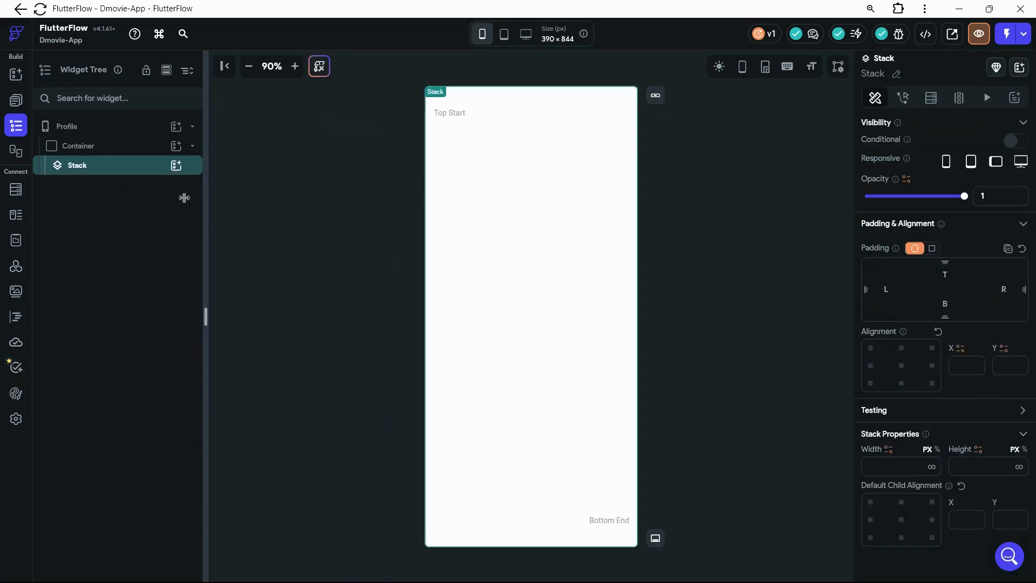
{"action": "left_click", "coordinate": [177, 166]}
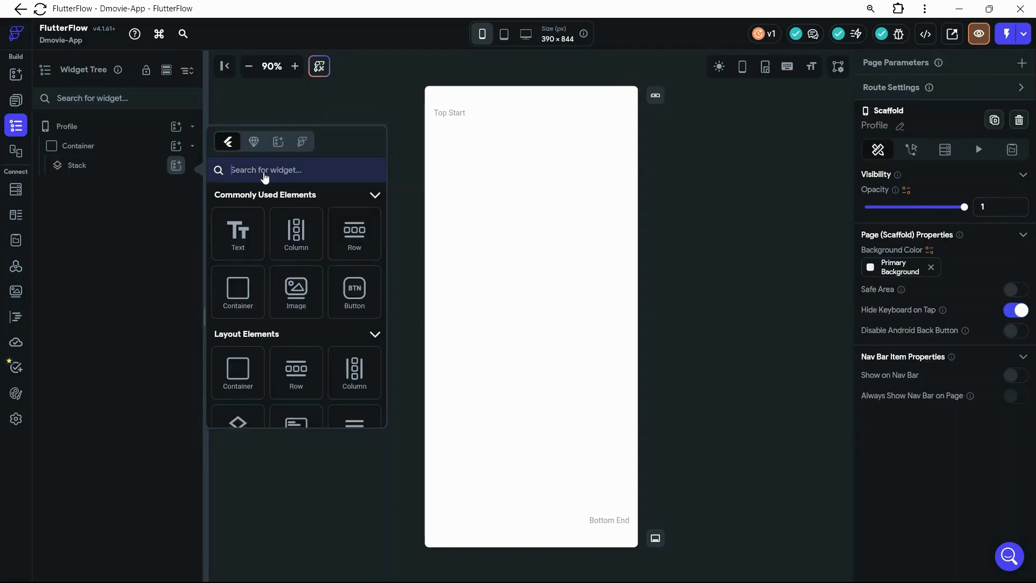
{"action": "left_click", "coordinate": [265, 170]}
{"action": "type", "text": "iamge"}
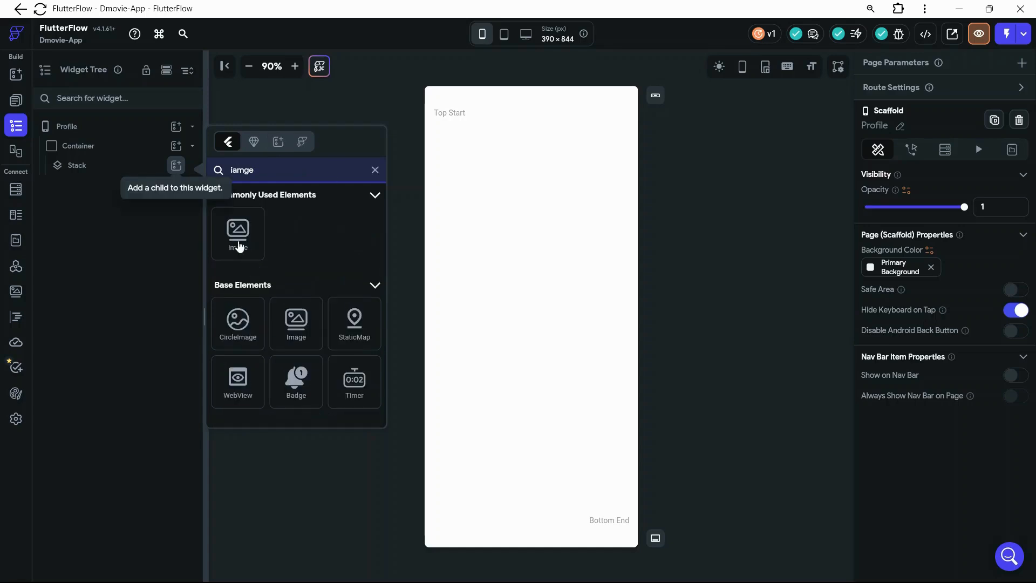
{"action": "left_click", "coordinate": [240, 246]}
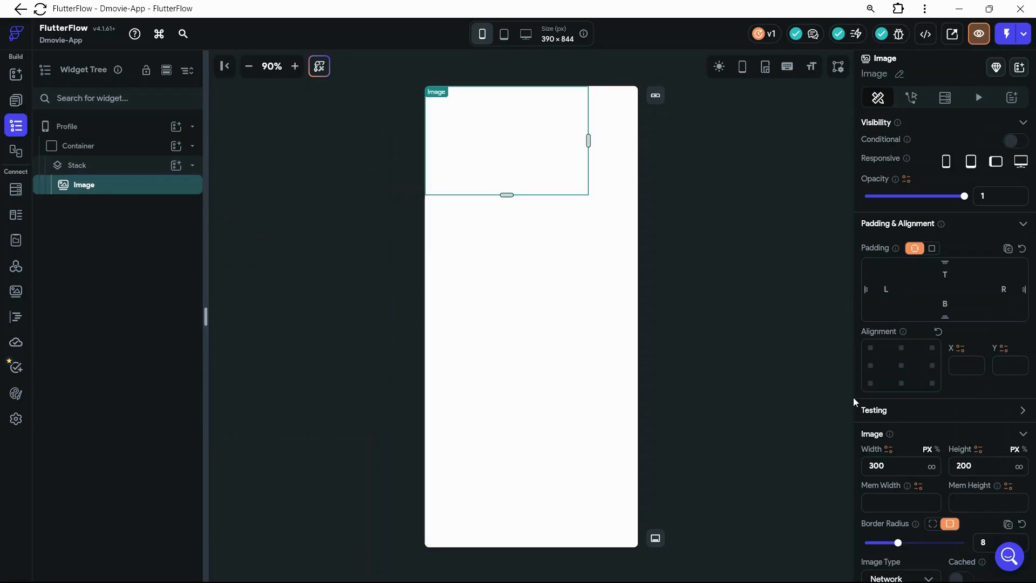
Size the Image to 100% width and 100% height so it fills the page.
{"action": "left_click", "coordinate": [937, 449]}
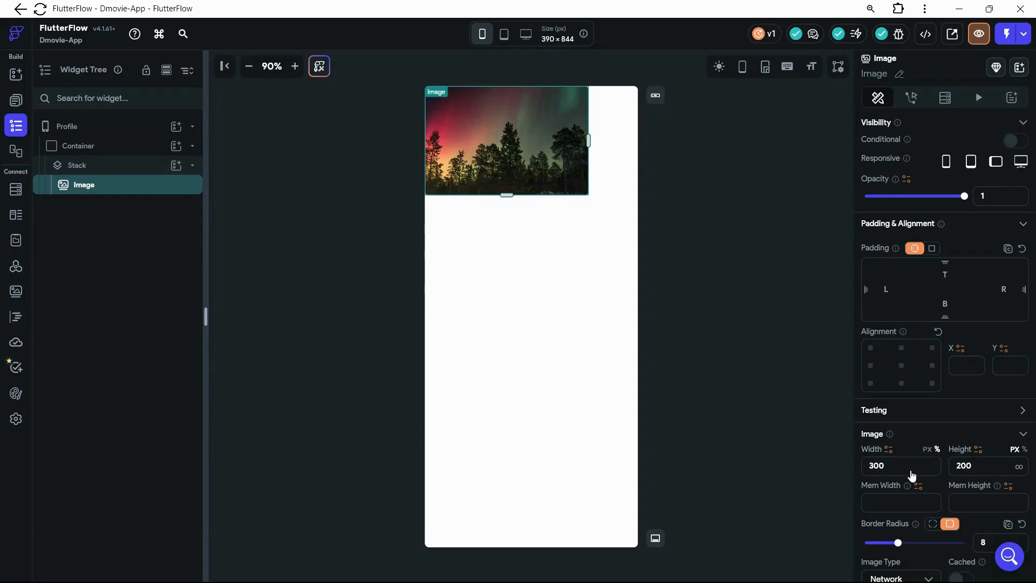
{"action": "left_click", "coordinate": [876, 464]}
{"action": "type", "text": "100"}
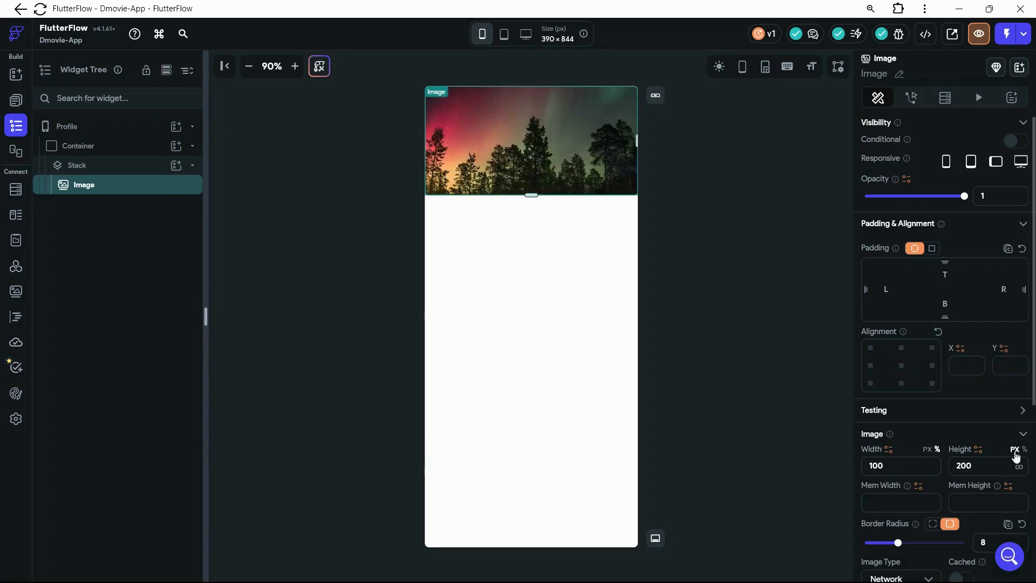
{"action": "left_click", "coordinate": [1024, 449]}
{"action": "left_click", "coordinate": [969, 466]}
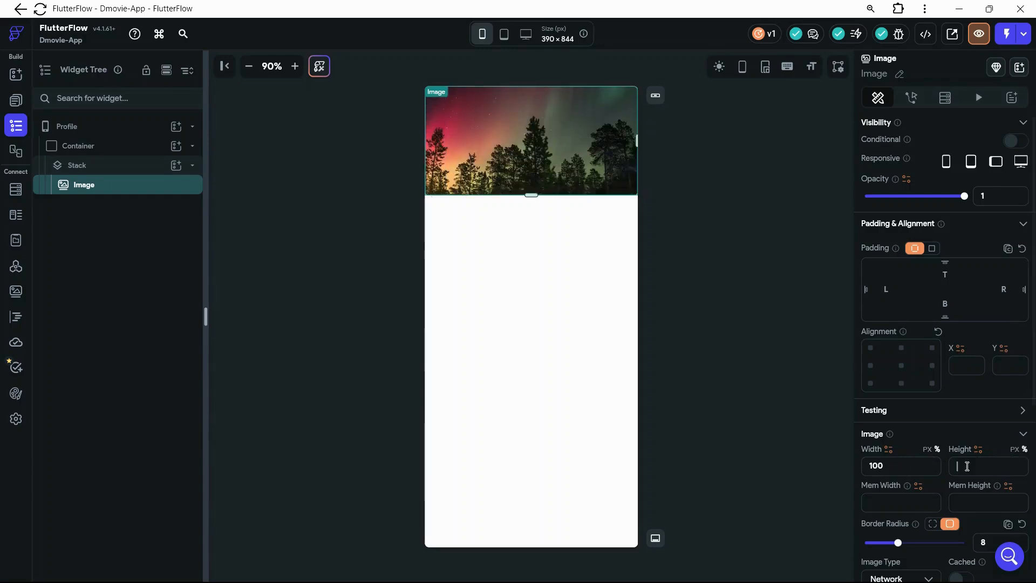
{"action": "type", "text": "1"}
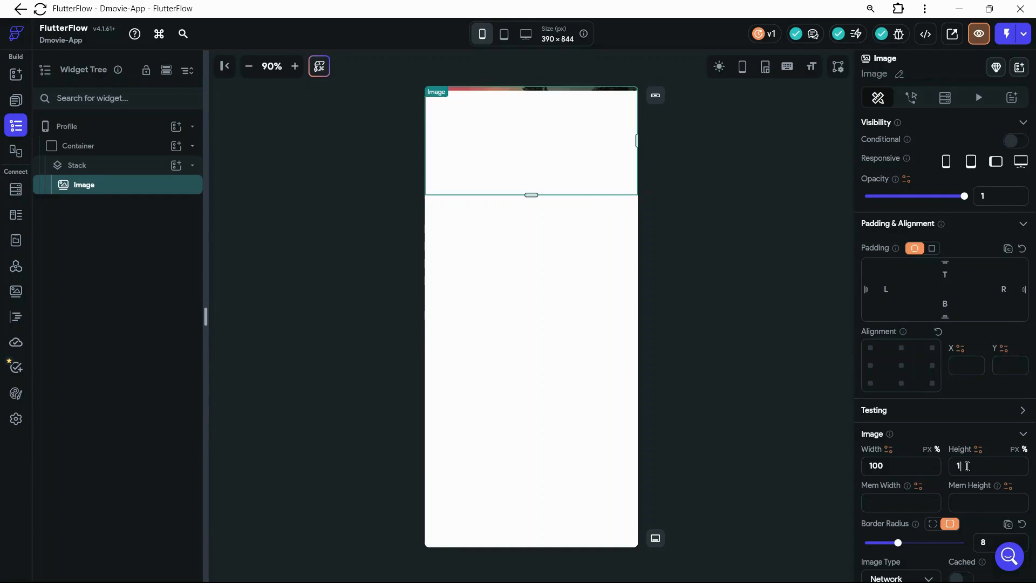
{"action": "type", "text": "00"}
{"action": "left_click", "coordinate": [729, 285]}
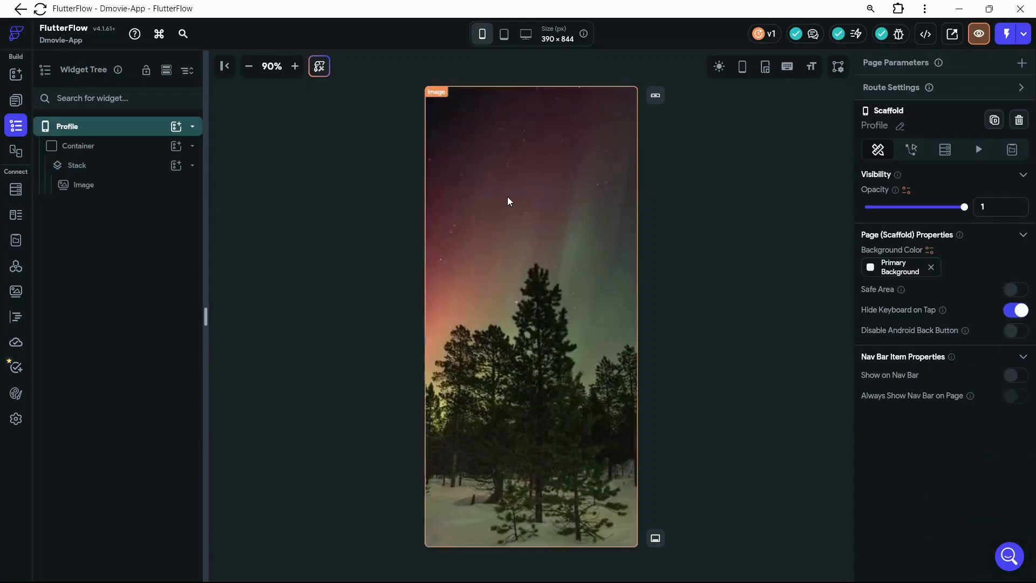
Add a Column inside the Stack and wrap it in a Row.
{"action": "left_click", "coordinate": [177, 166]}
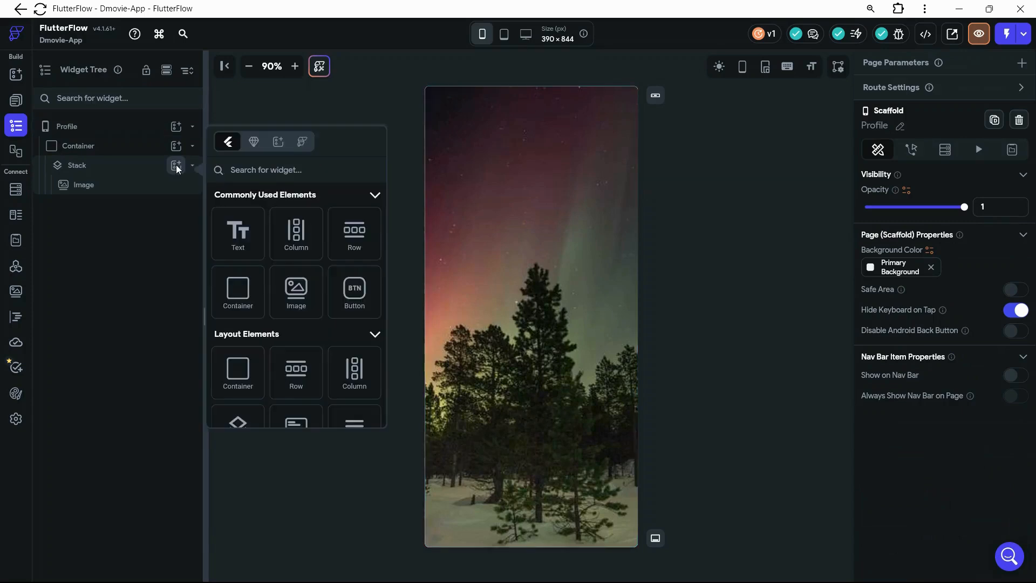
{"action": "left_click", "coordinate": [306, 246]}
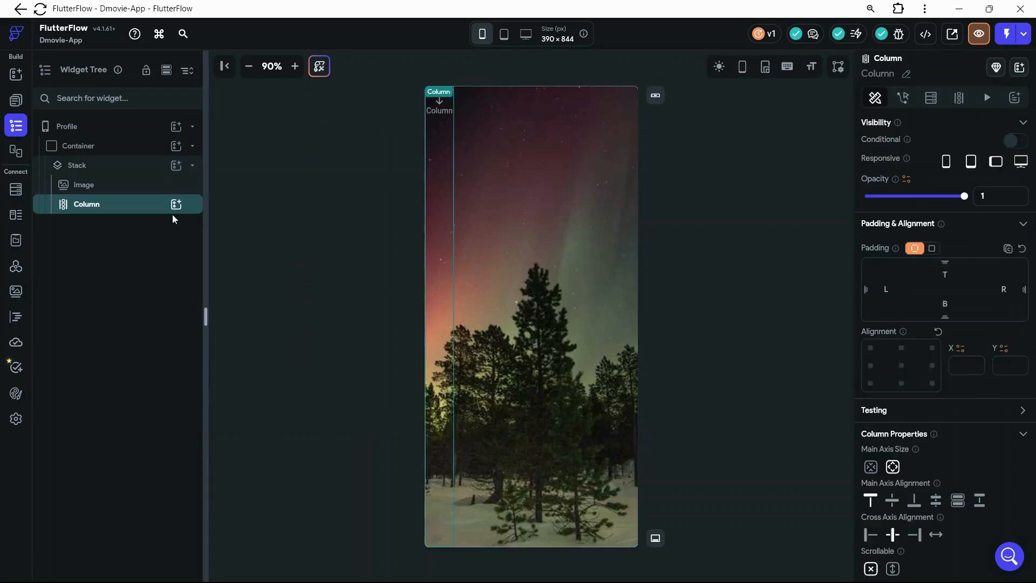
{"action": "right_click", "coordinate": [130, 214]}
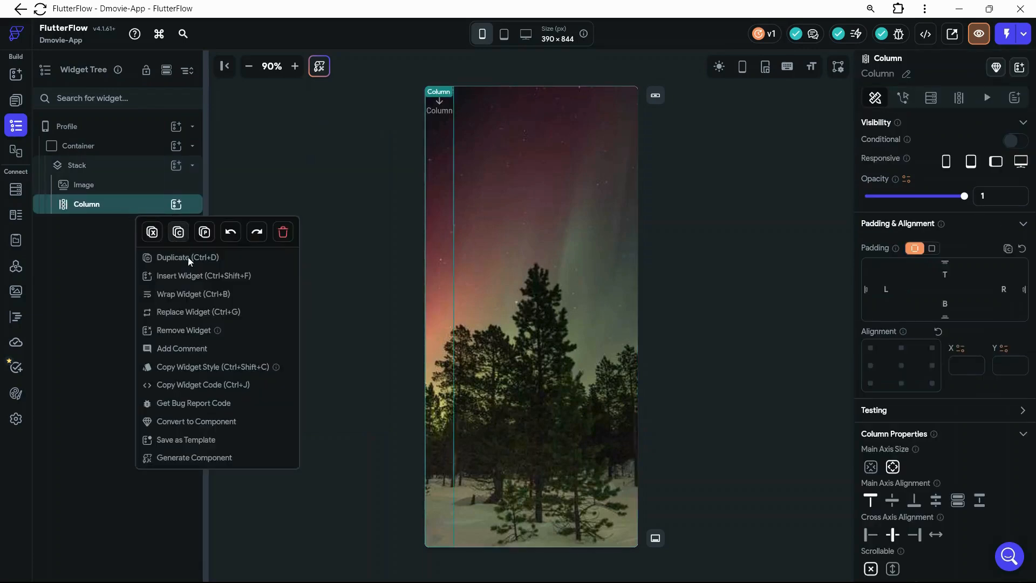
{"action": "left_click", "coordinate": [182, 296]}
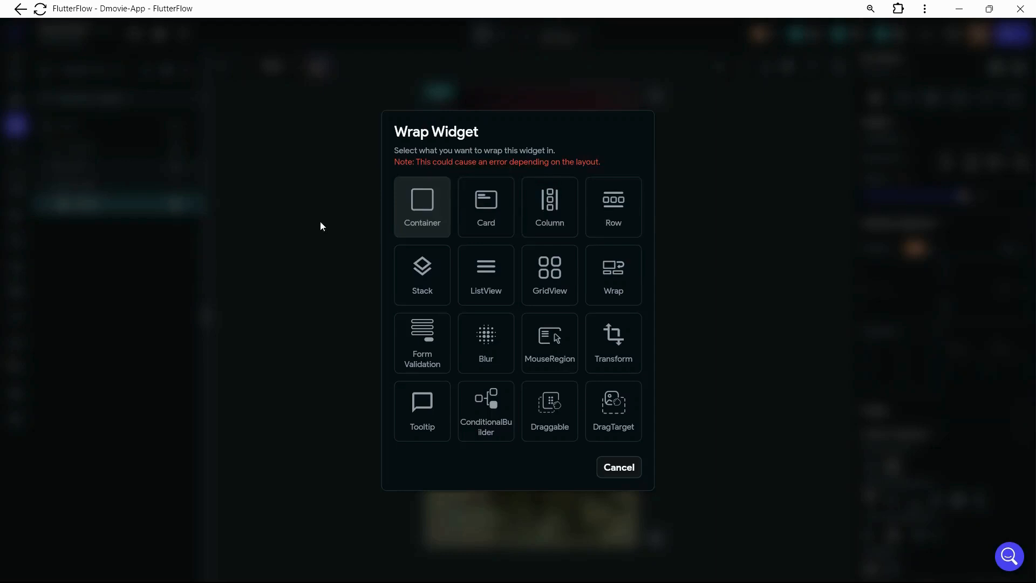
{"action": "left_click", "coordinate": [601, 218]}
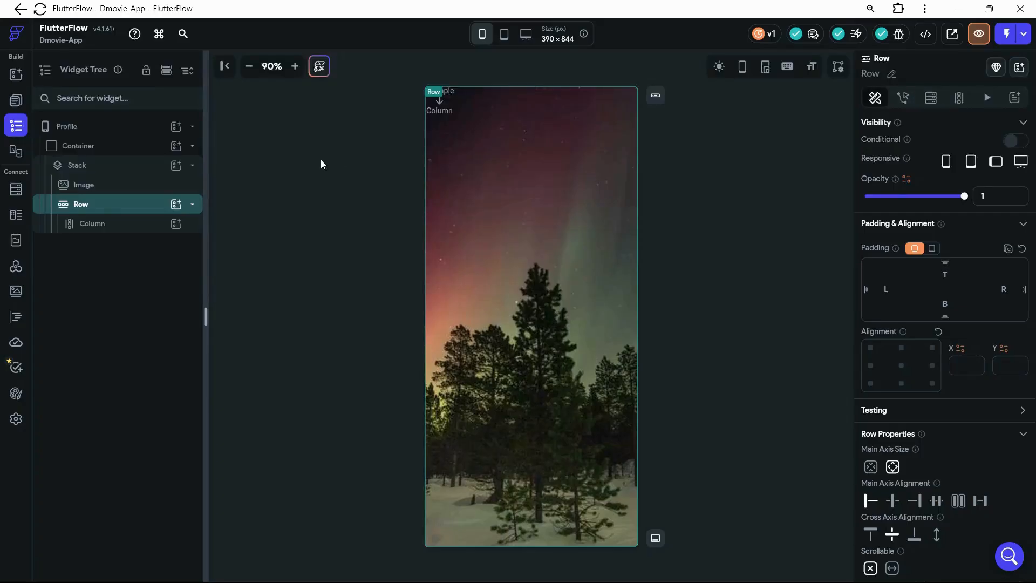
Set the Row's Main Axis Alignment to End, pushing the Column to the right edge.
{"action": "left_click", "coordinate": [141, 232]}
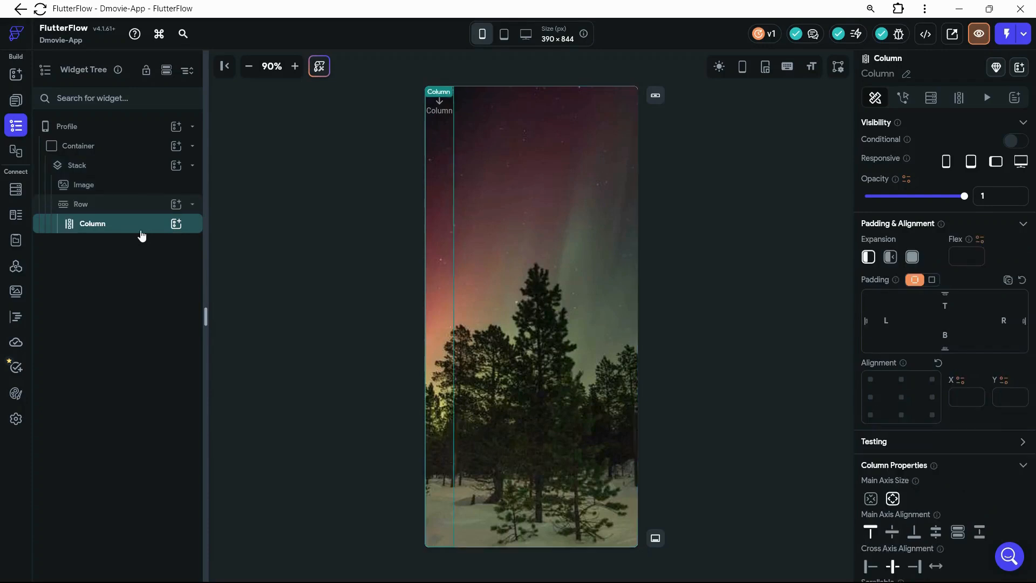
{"action": "left_click", "coordinate": [104, 209]}
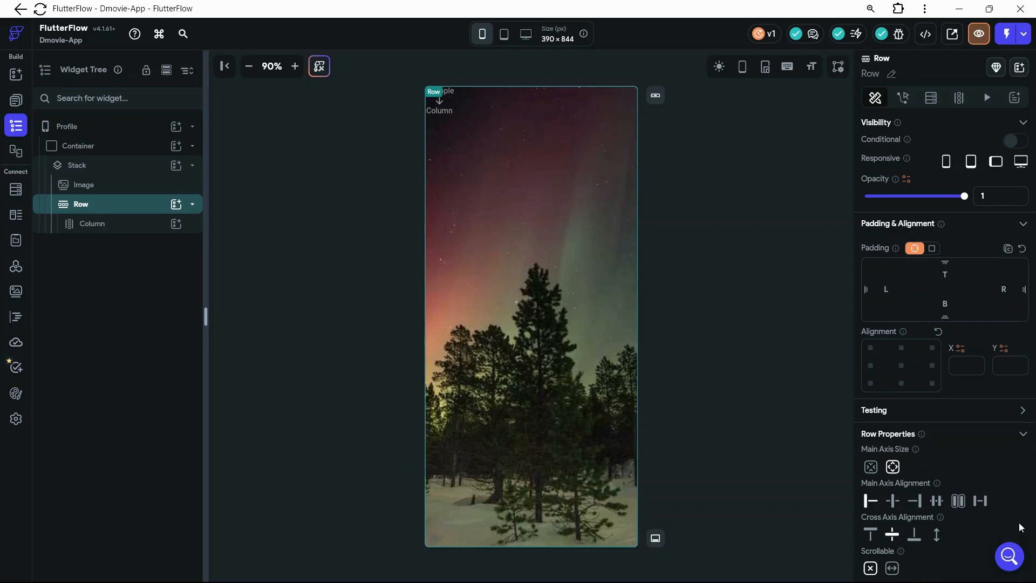
{"action": "scroll", "coordinate": [1019, 523], "scroll_direction": "down", "scroll_amount": 1}
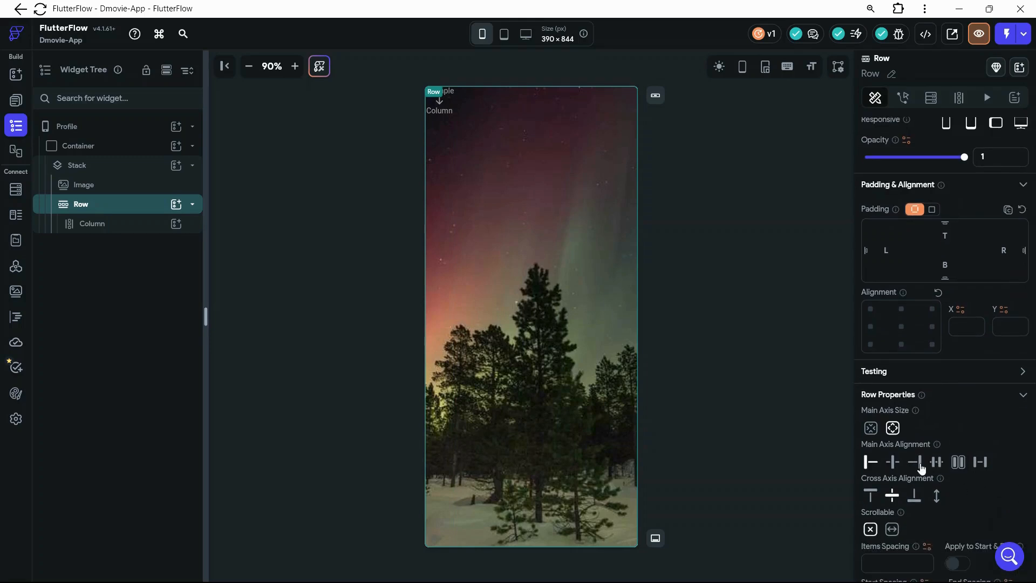
{"action": "left_click", "coordinate": [919, 465]}
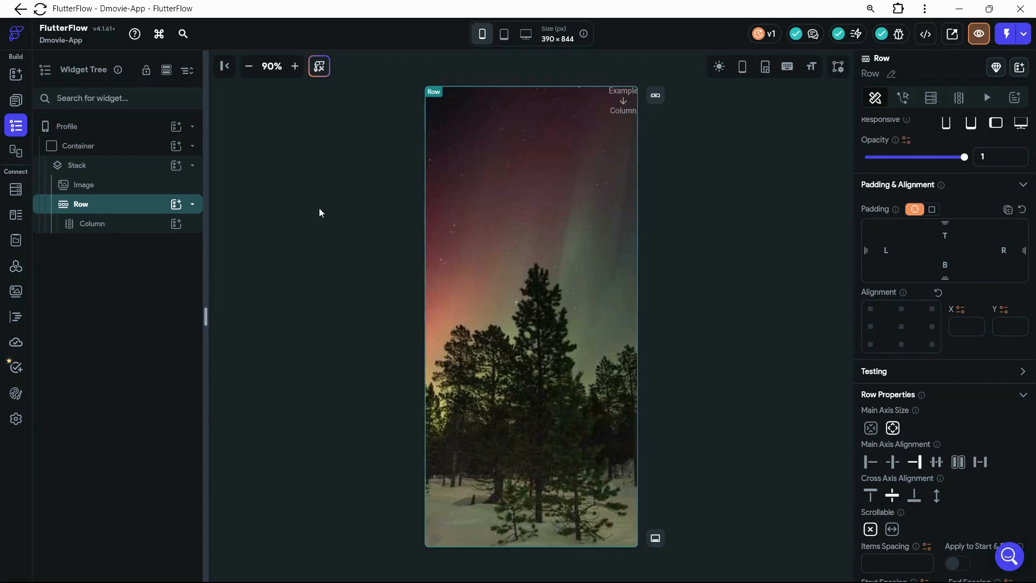
{"action": "left_click", "coordinate": [178, 225]}
{"action": "left_click", "coordinate": [226, 132]}
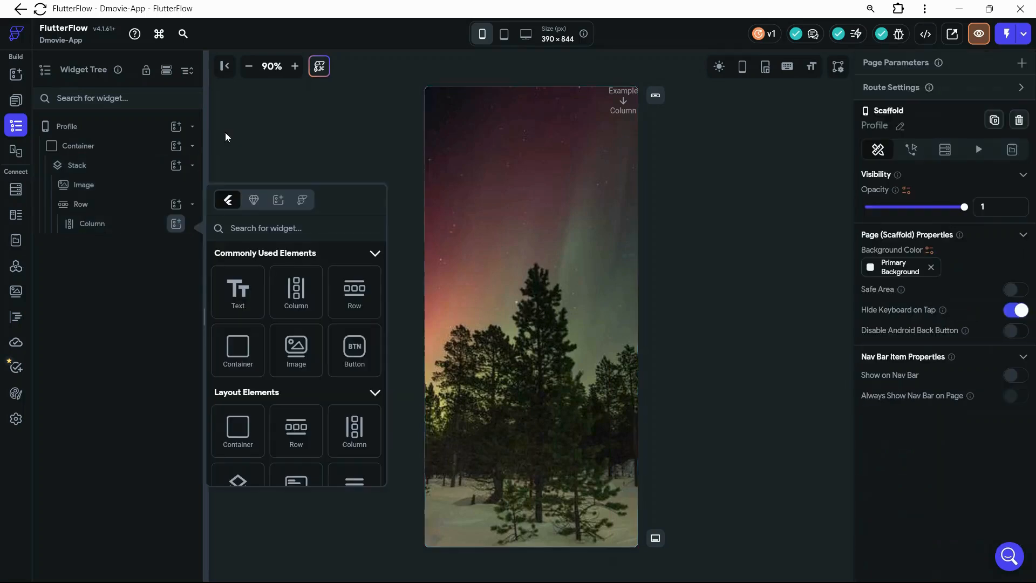
Add a 100×100 Container to the Column and round its top-left and top-right corners to 24.
{"action": "left_click", "coordinate": [238, 350]}
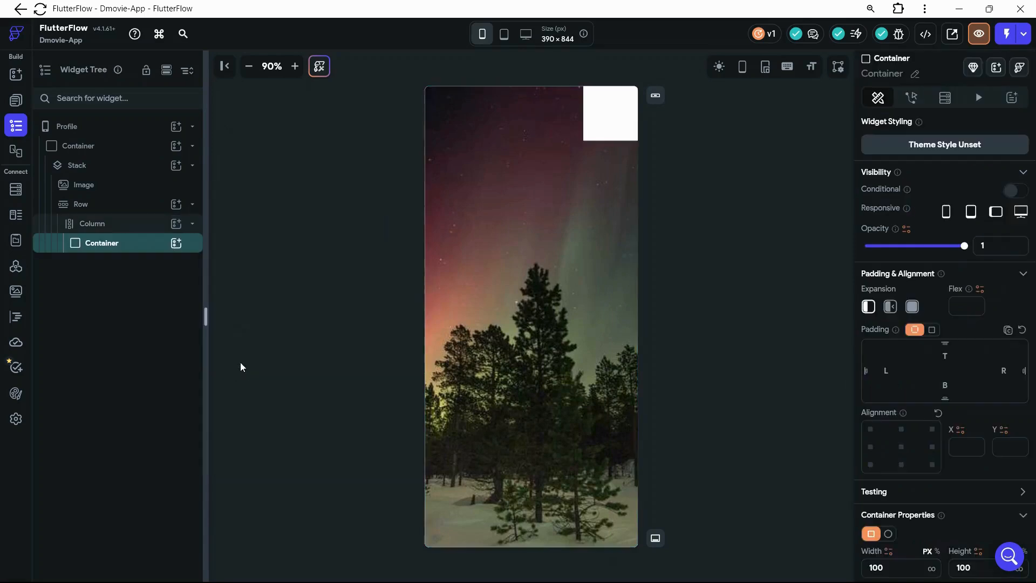
{"action": "scroll", "coordinate": [956, 396], "scroll_direction": "down", "scroll_amount": 6}
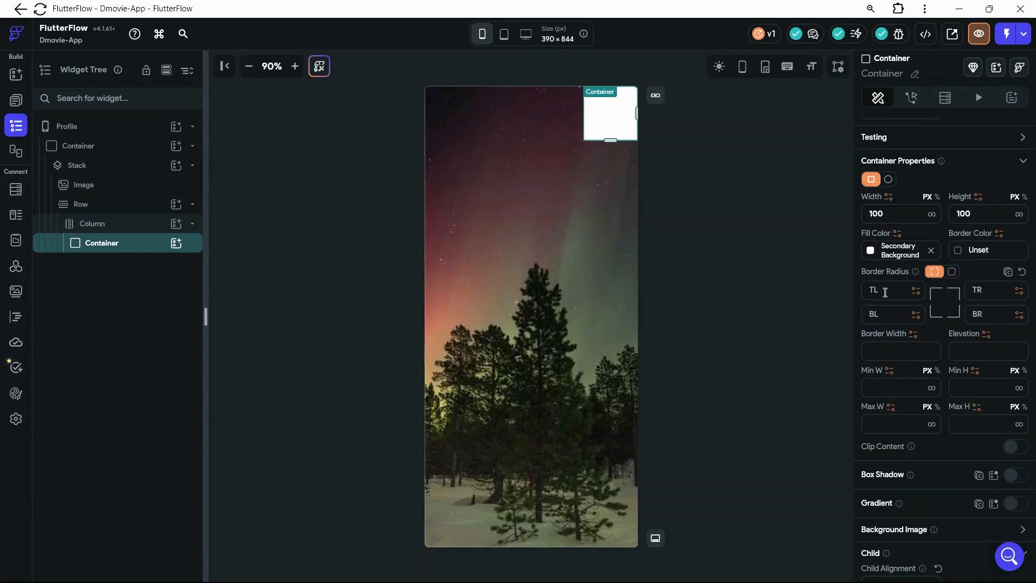
{"action": "type", "text": "24"}
{"action": "mouse_move", "coordinate": [640, 582]}
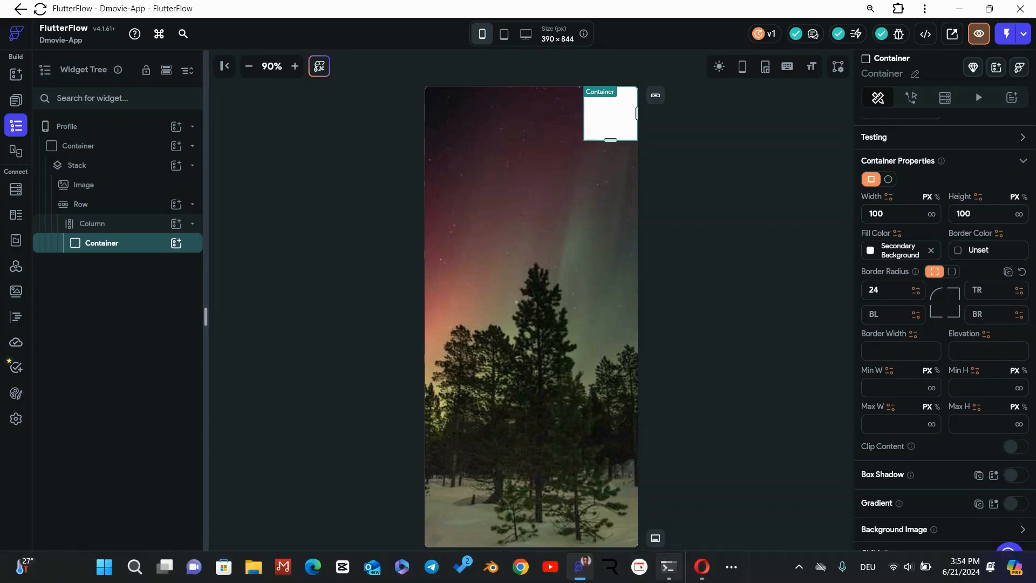
{"action": "left_click", "coordinate": [702, 567]}
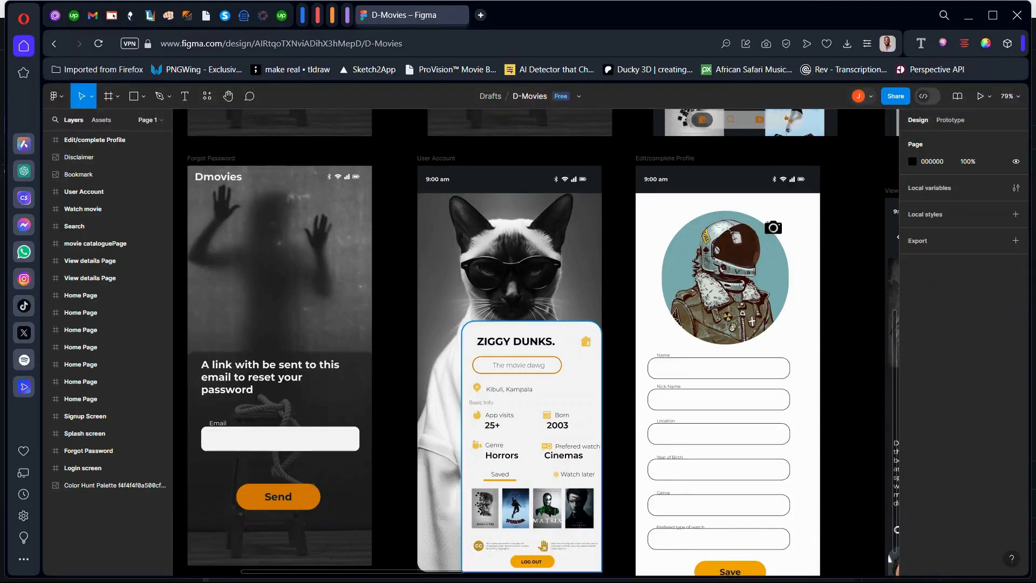
{"action": "left_click", "coordinate": [969, 15]}
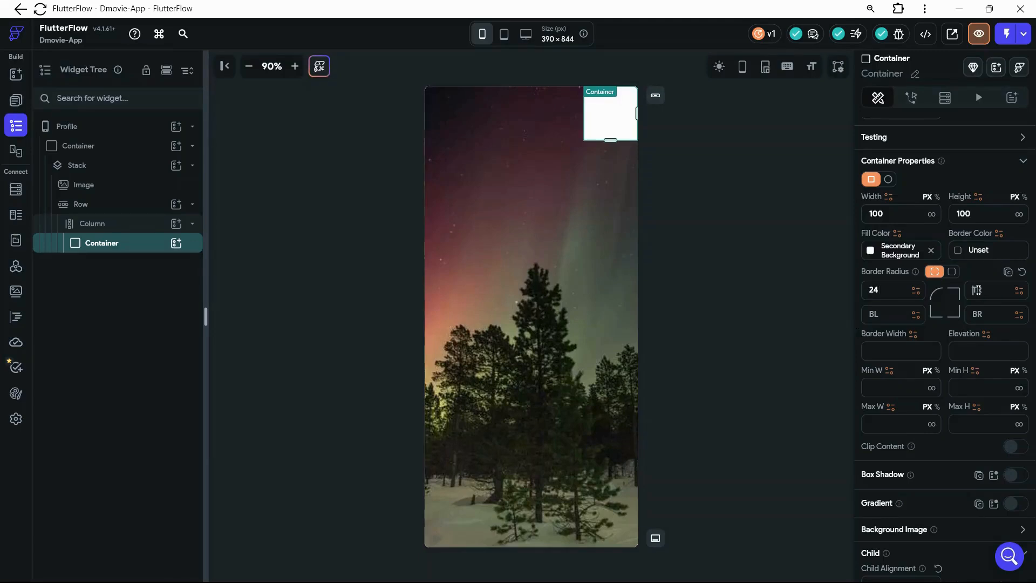
{"action": "type", "text": "24"}
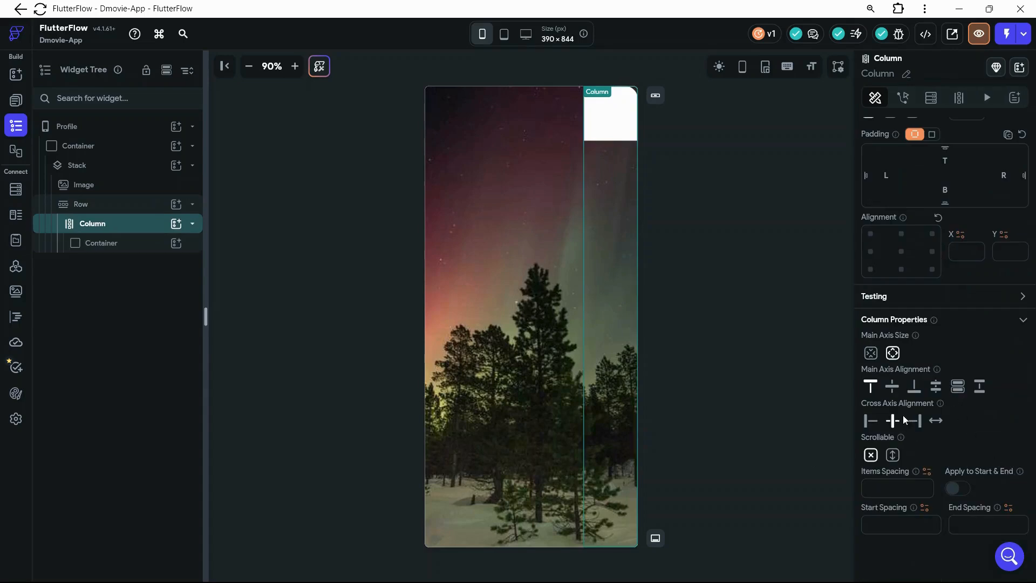
Set the Column's Main Axis Alignment to End, dropping the white Container to the bottom-right corner.
{"action": "left_click", "coordinate": [912, 389]}
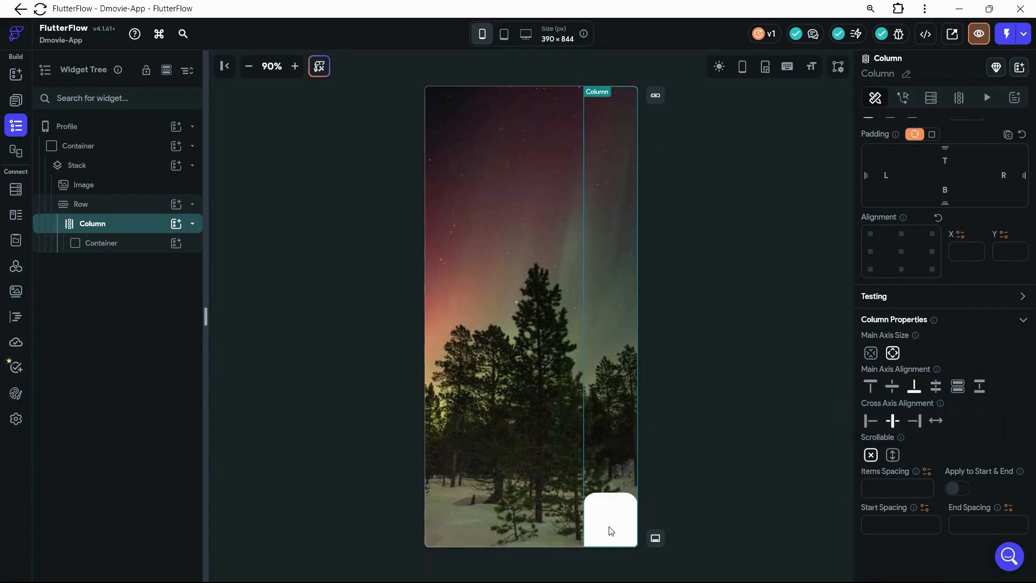
{"action": "mouse_move", "coordinate": [667, 580]}
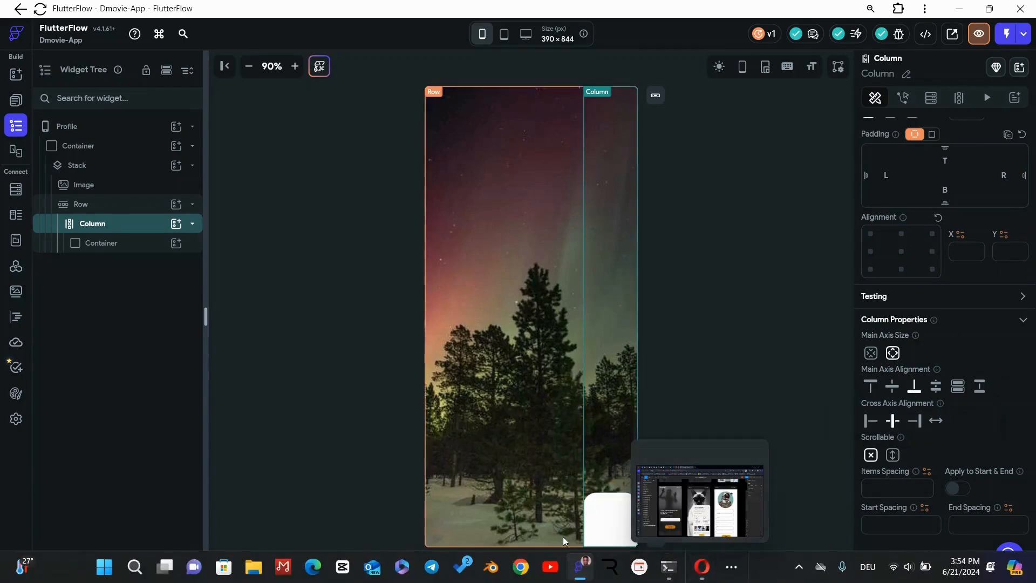
{"action": "left_click", "coordinate": [693, 572]}
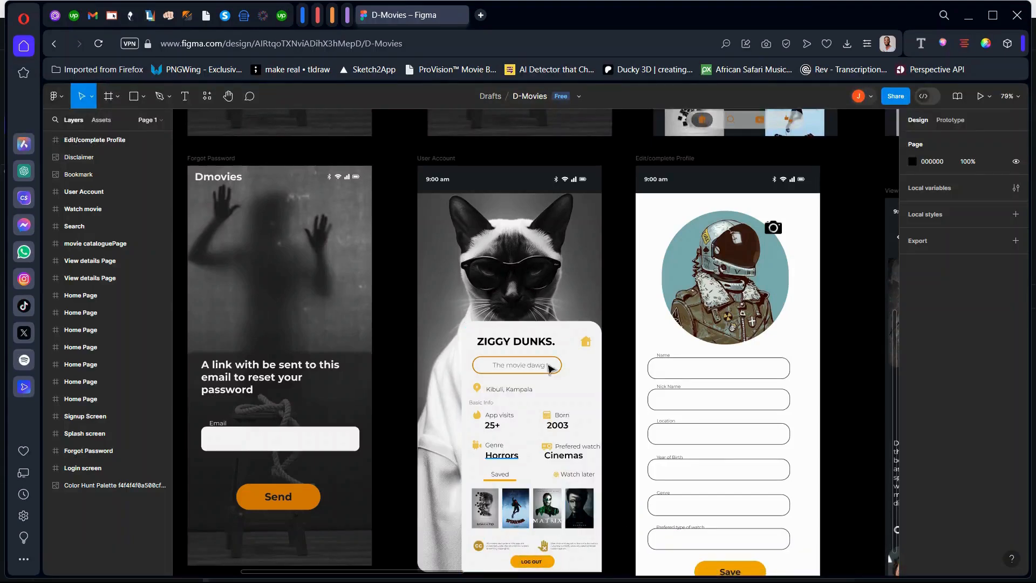
{"action": "scroll", "coordinate": [614, 384], "scroll_direction": "down", "scroll_amount": 1}
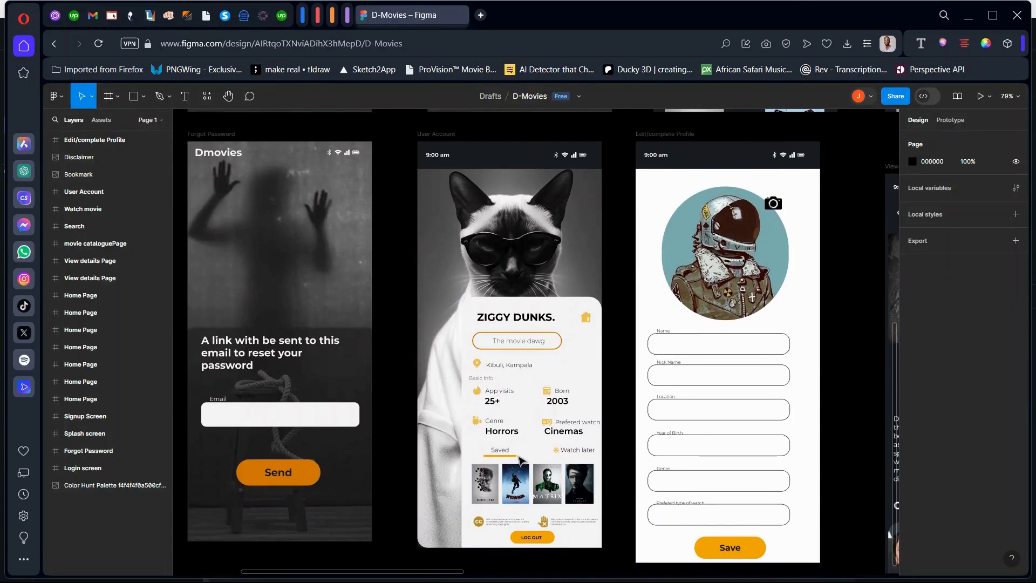
{"action": "left_click", "coordinate": [969, 15]}
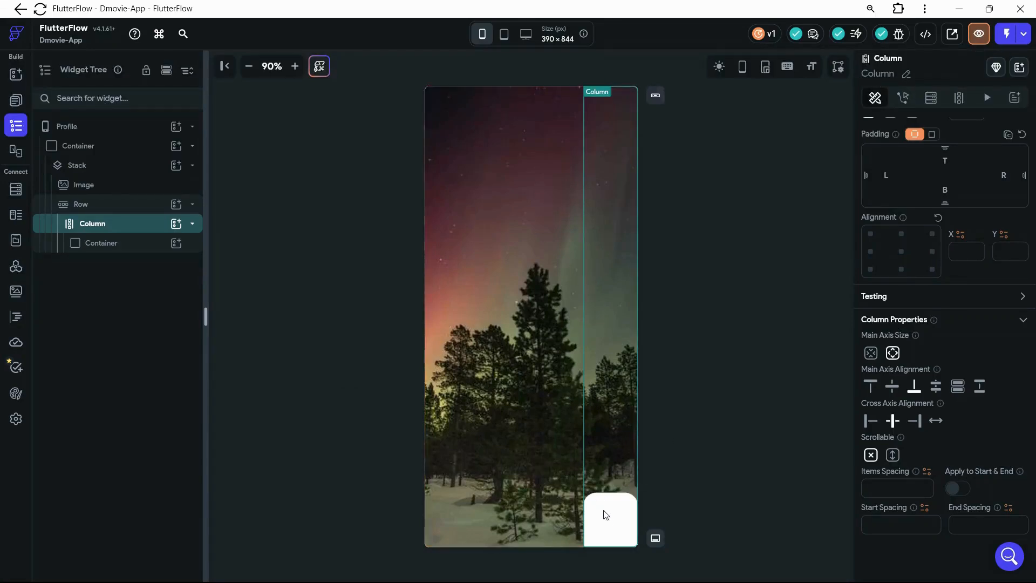
{"action": "left_click", "coordinate": [505, 400]}
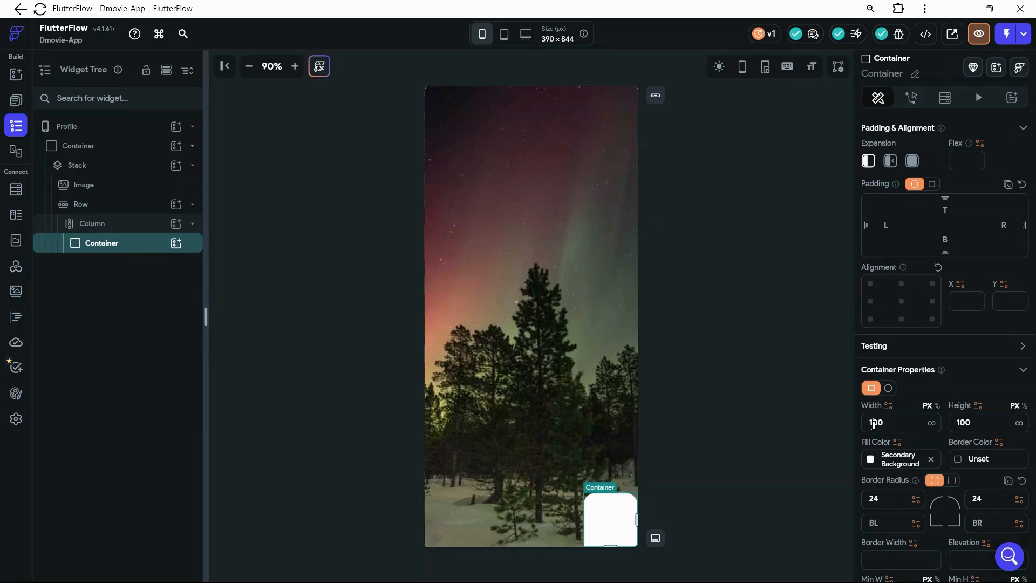
Set the white Container's width to 290.
{"action": "left_click", "coordinate": [874, 425]}
{"action": "type", "text": "2"}
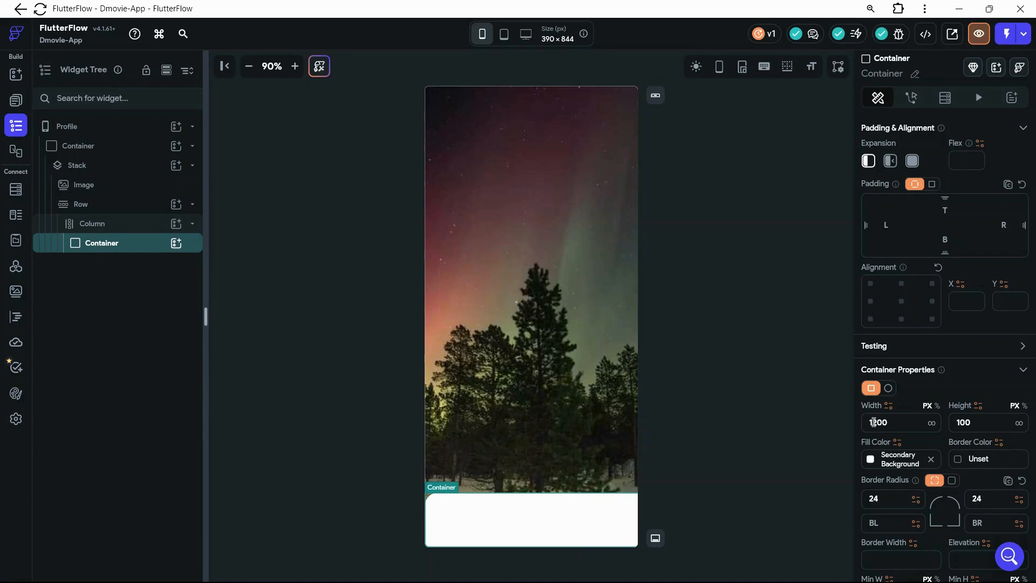
{"action": "key", "text": "BackSpace"}
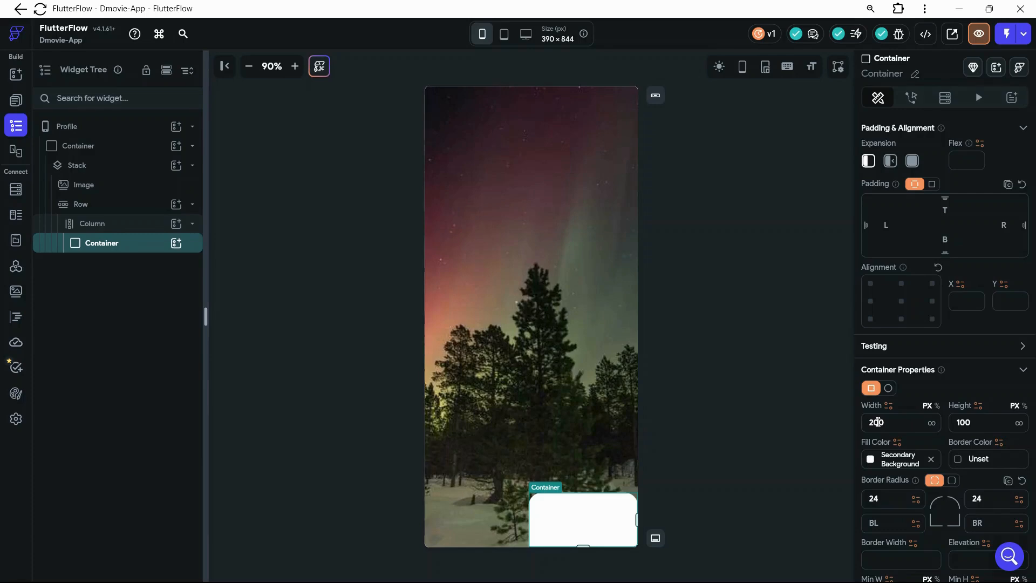
{"action": "key", "text": "BackSpace"}
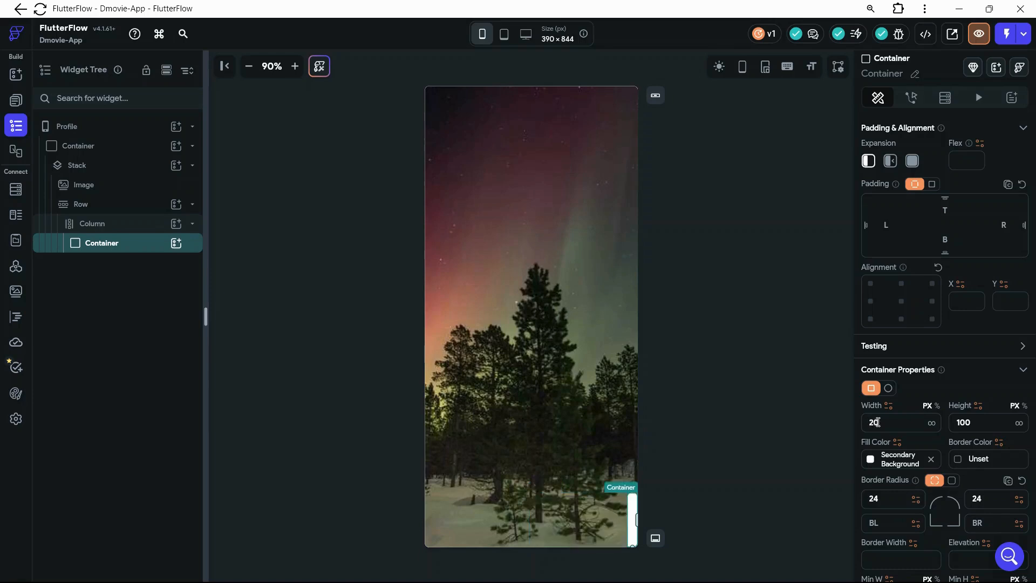
{"action": "type", "text": "9"}
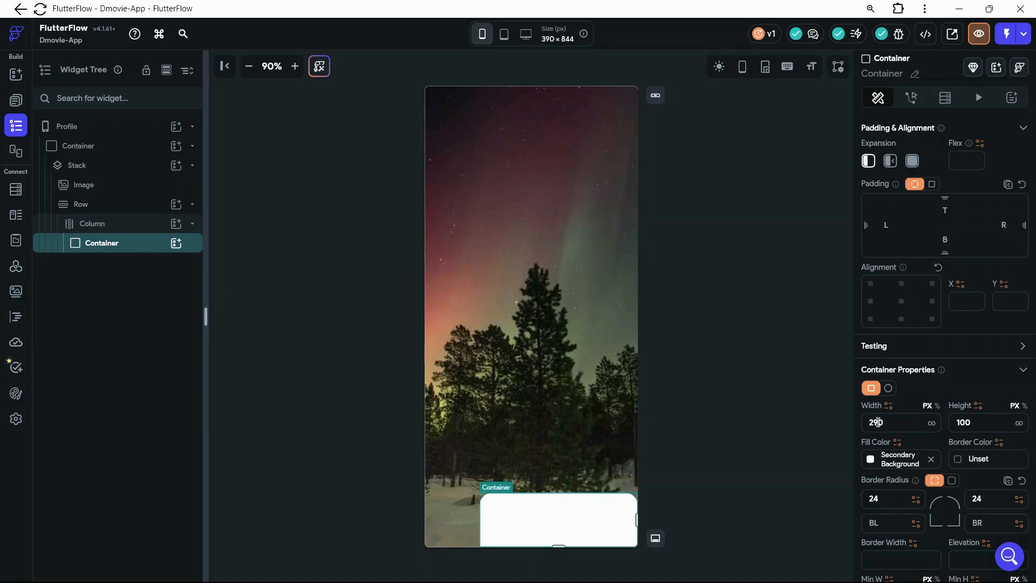
Change the Container's height to 495.
{"action": "double_click", "coordinate": [962, 422]}
{"action": "left_click", "coordinate": [963, 422]}
{"action": "key", "text": "BackSpace"}
{"action": "type", "text": "4"}
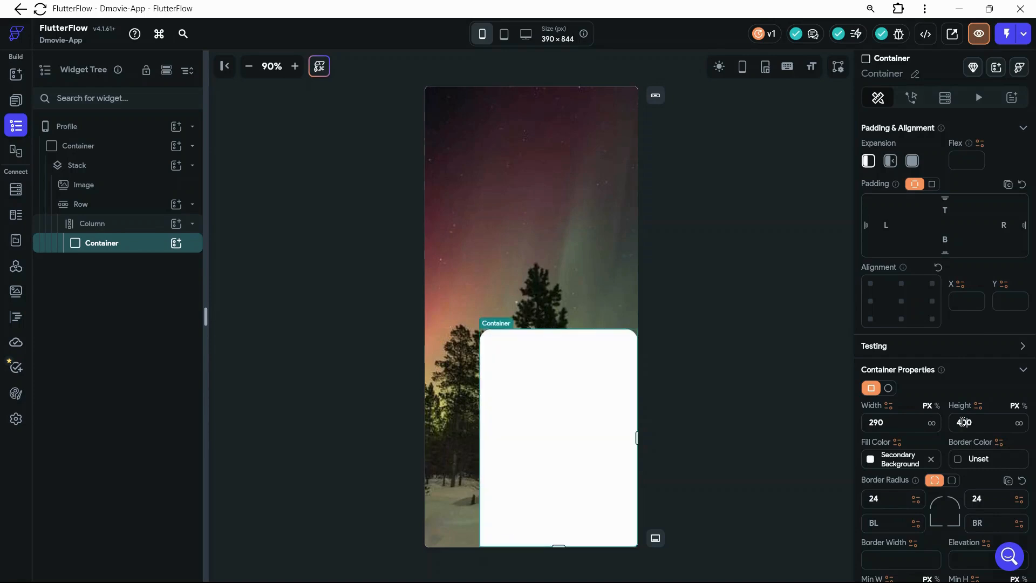
{"action": "key", "text": "Delete"}
{"action": "type", "text": "5"}
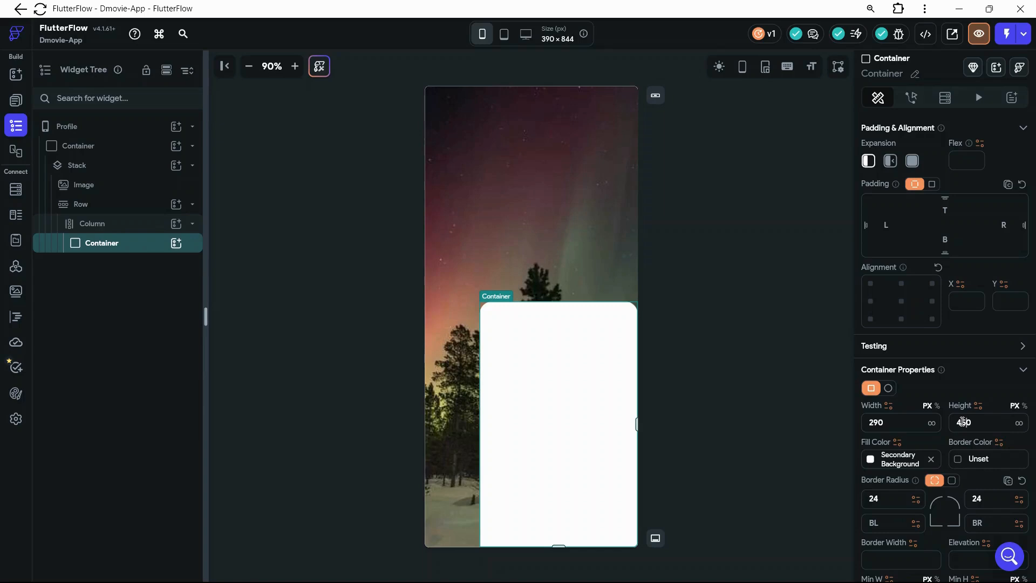
{"action": "key", "text": "Delete"}
{"action": "type", "text": "8"}
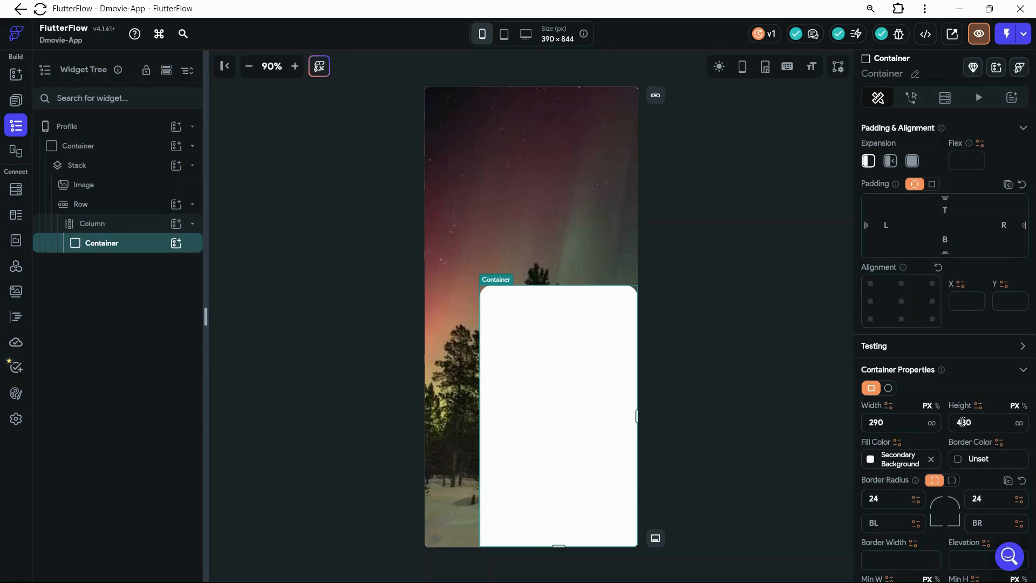
{"action": "key", "text": "BackSpace"}
{"action": "type", "text": "5"}
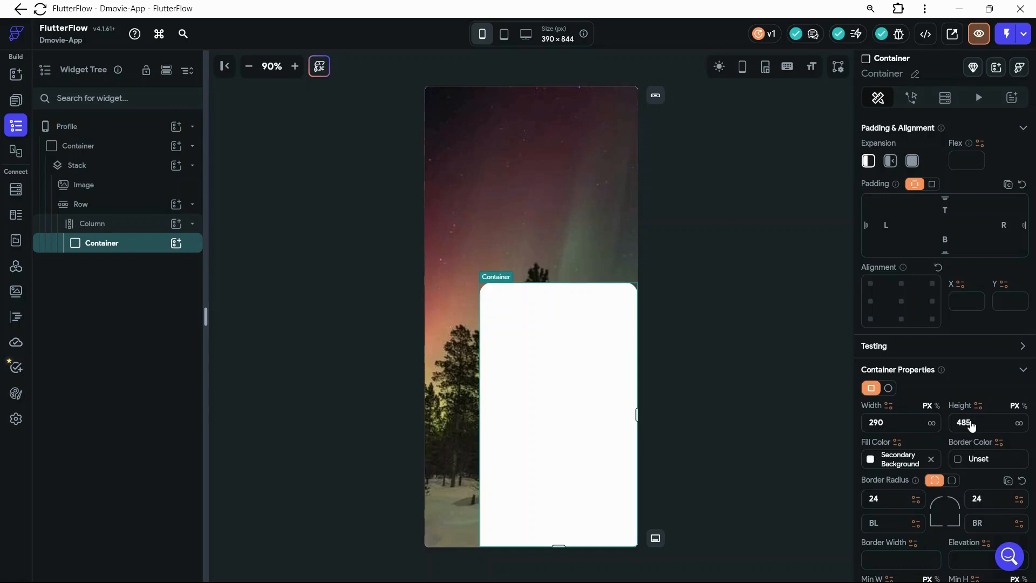
{"action": "left_click_drag", "start_coordinate": [971, 423], "coordinate": [964, 423]}
{"action": "type", "text": "95"}
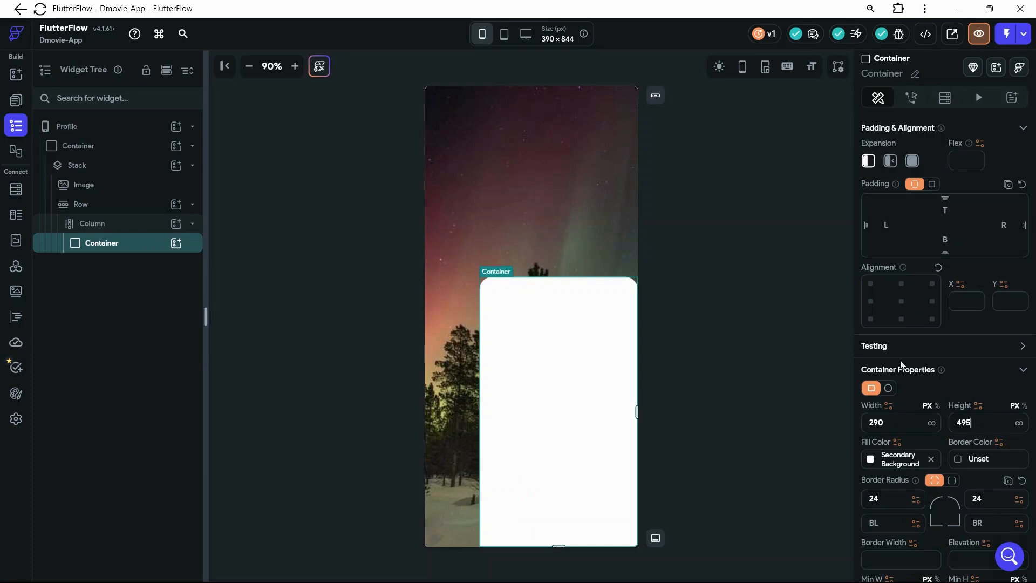
Reselect the white card and compare it against the Figma design.
{"action": "left_click", "coordinate": [818, 269]}
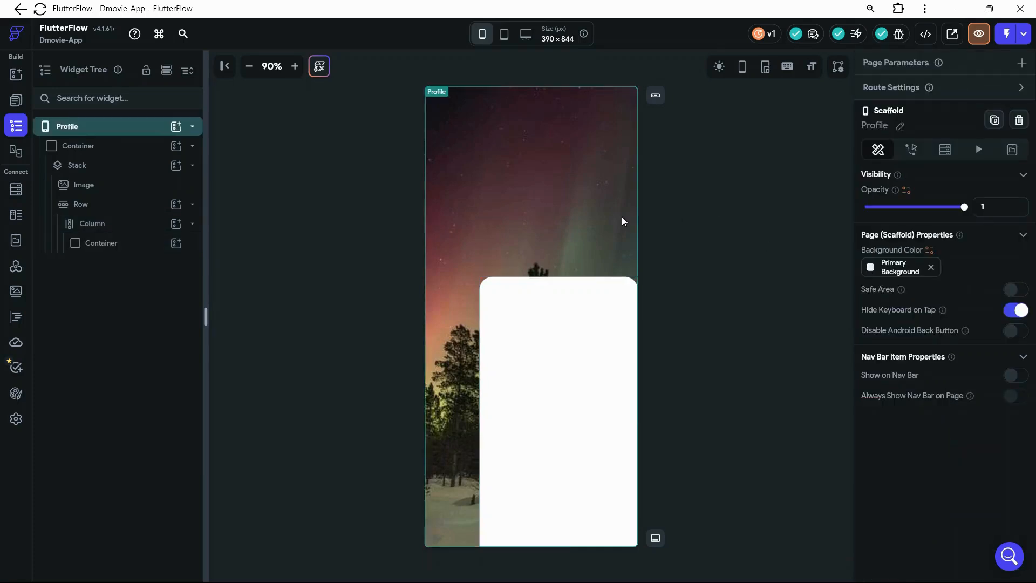
{"action": "left_click", "coordinate": [533, 320]}
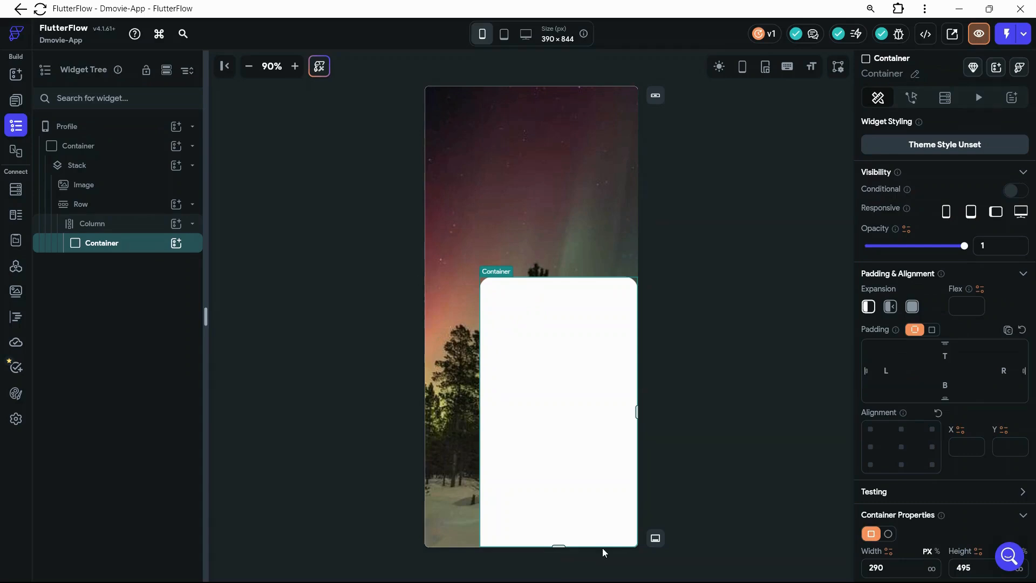
{"action": "mouse_move", "coordinate": [647, 581]}
{"action": "left_click", "coordinate": [701, 574]}
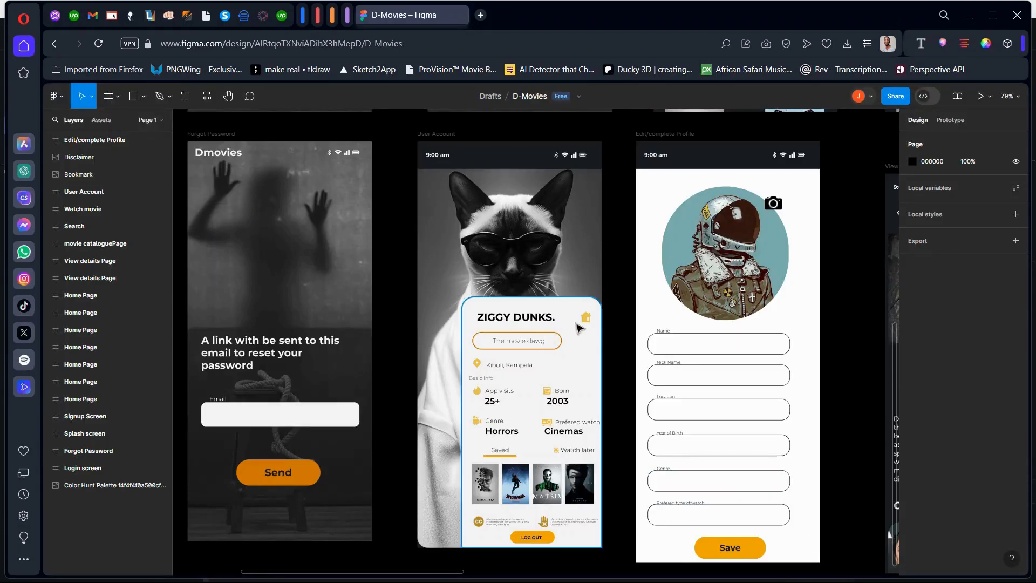
{"action": "left_click", "coordinate": [968, 16]}
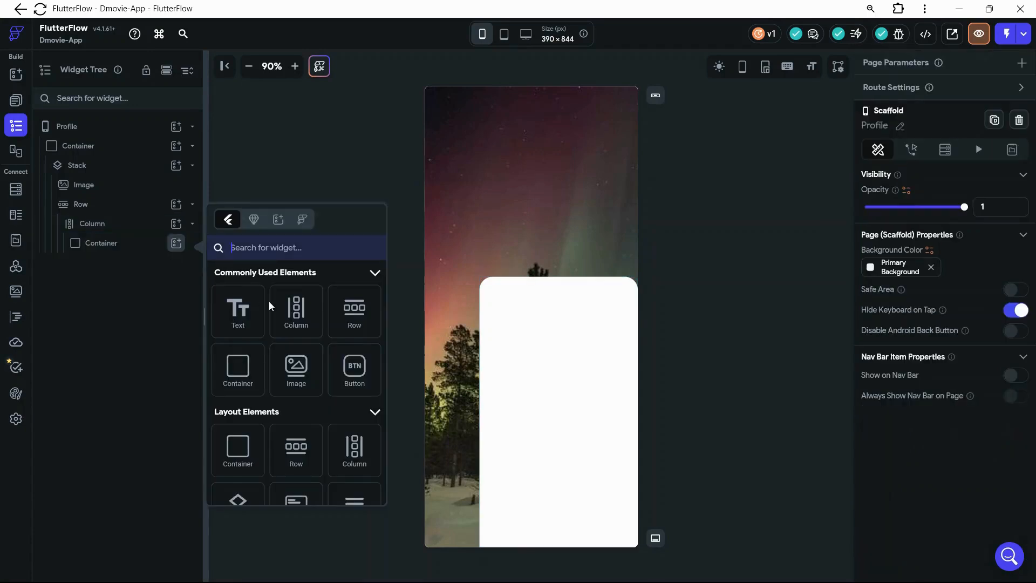
Add a Column inside the card container, with a Row inside that Column.
{"action": "left_click", "coordinate": [294, 316]}
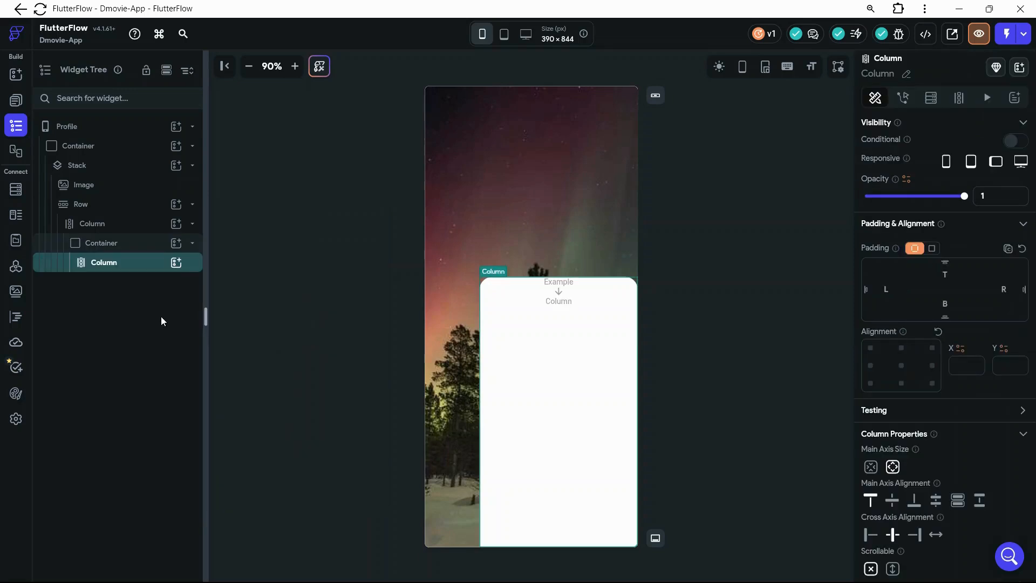
{"action": "left_click", "coordinate": [177, 263]}
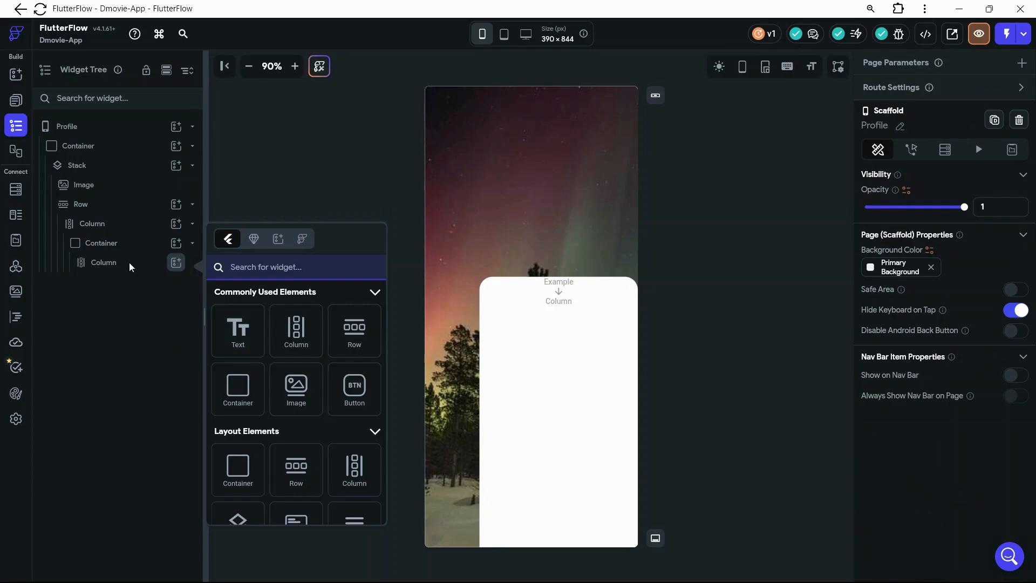
{"action": "left_click", "coordinate": [354, 346]}
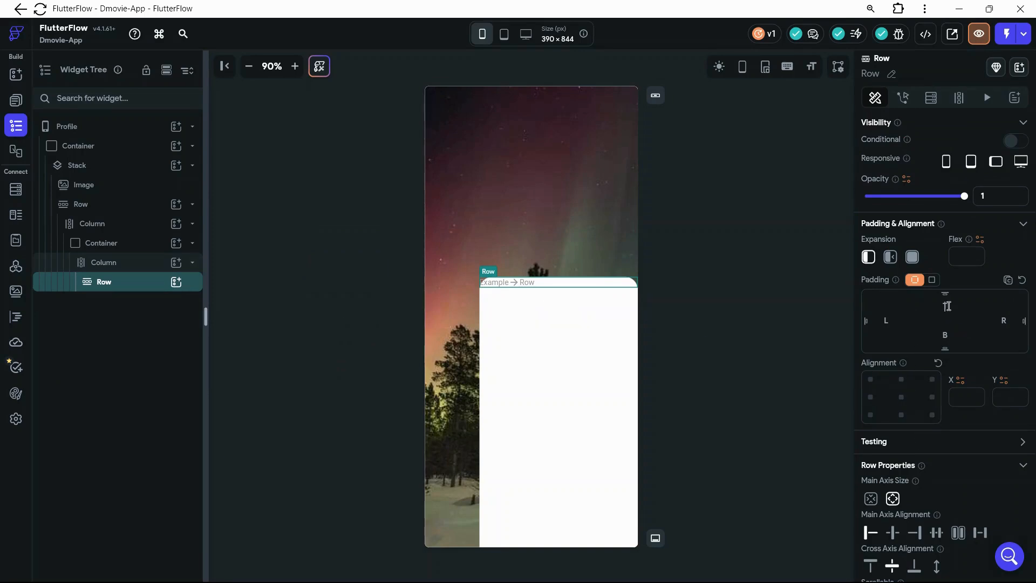
Give the Row 12 px padding on its top, left and right sides.
{"action": "left_click", "coordinate": [948, 306]}
{"action": "type", "text": "12"}
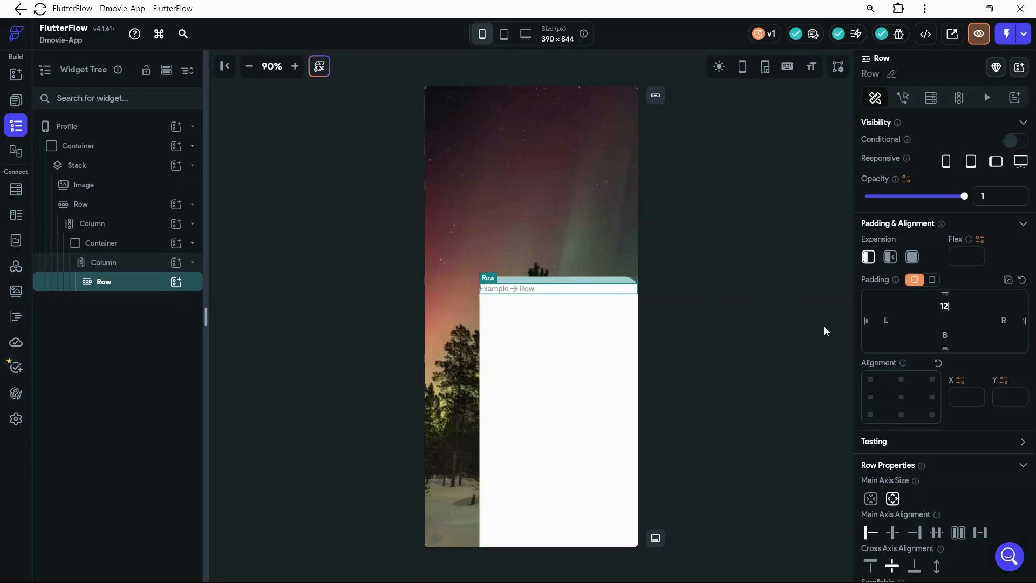
{"action": "left_click", "coordinate": [887, 320]}
{"action": "type", "text": "12"}
{"action": "left_click", "coordinate": [1004, 318]}
{"action": "type", "text": "12"}
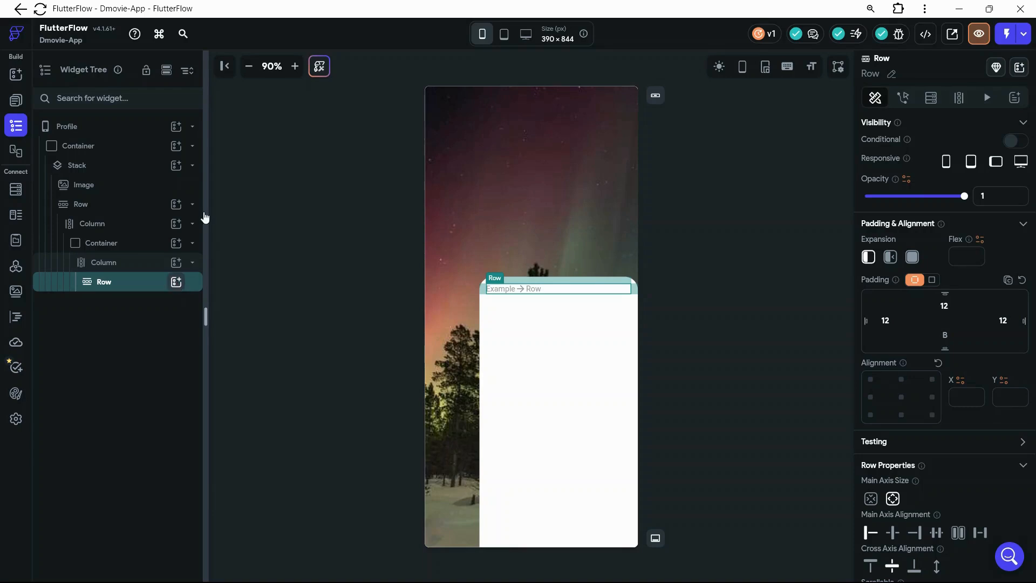
{"action": "left_click", "coordinate": [176, 279]}
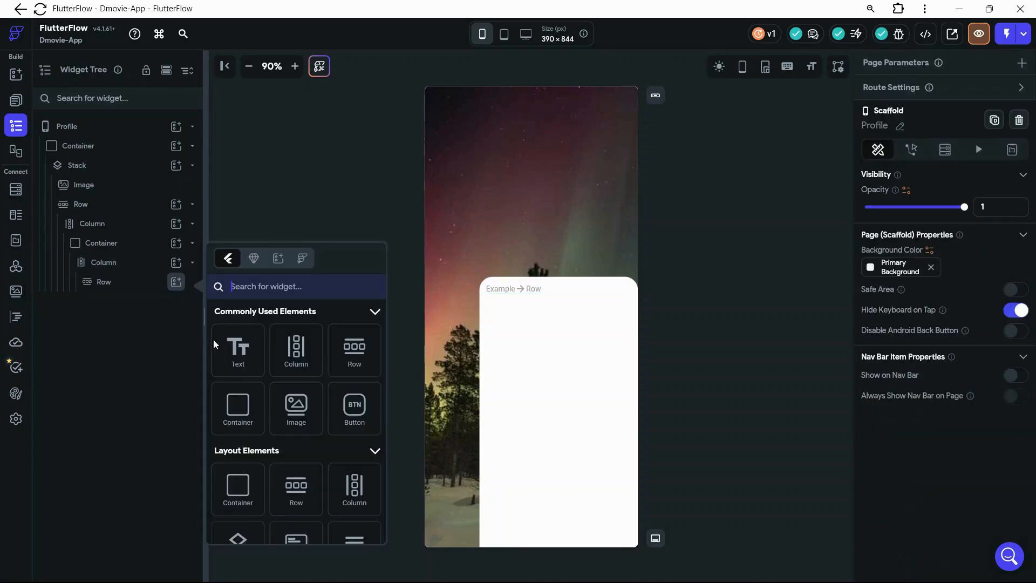
Add a Hello World Text to the Row and set its font family to Montserrat.
{"action": "left_click", "coordinate": [233, 361]}
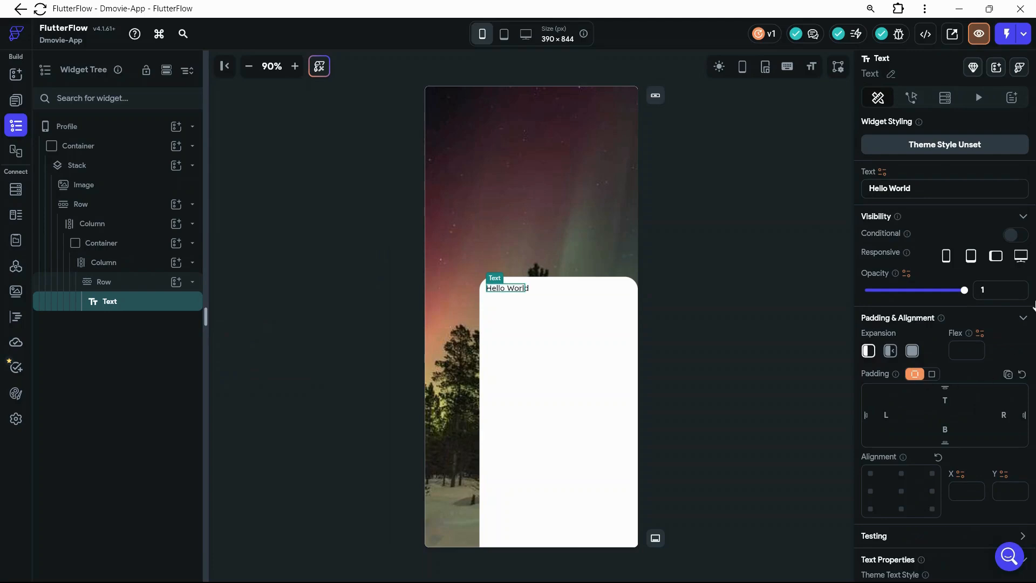
{"action": "scroll", "coordinate": [958, 190], "scroll_direction": "down", "scroll_amount": 5}
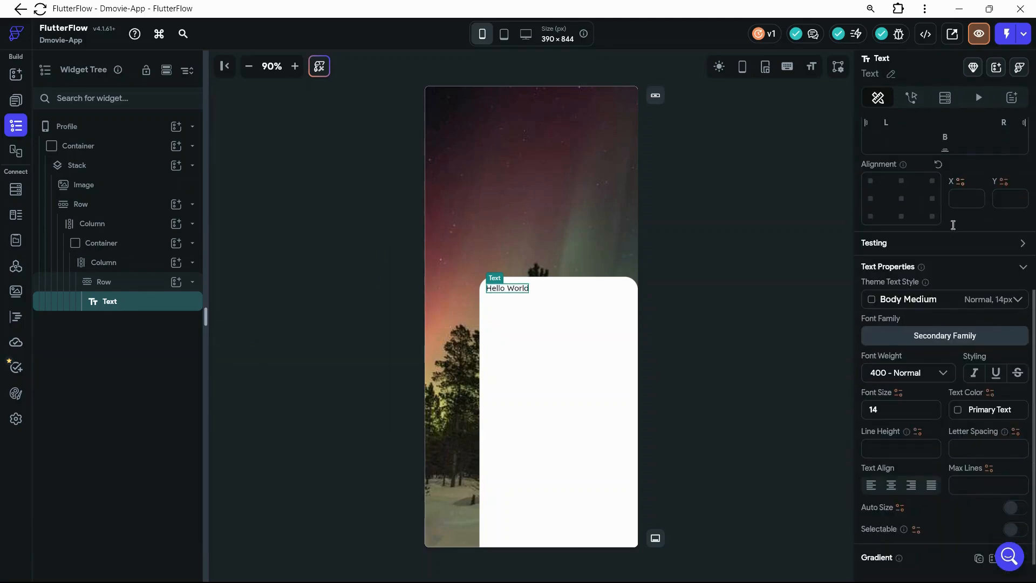
{"action": "left_click", "coordinate": [952, 339]}
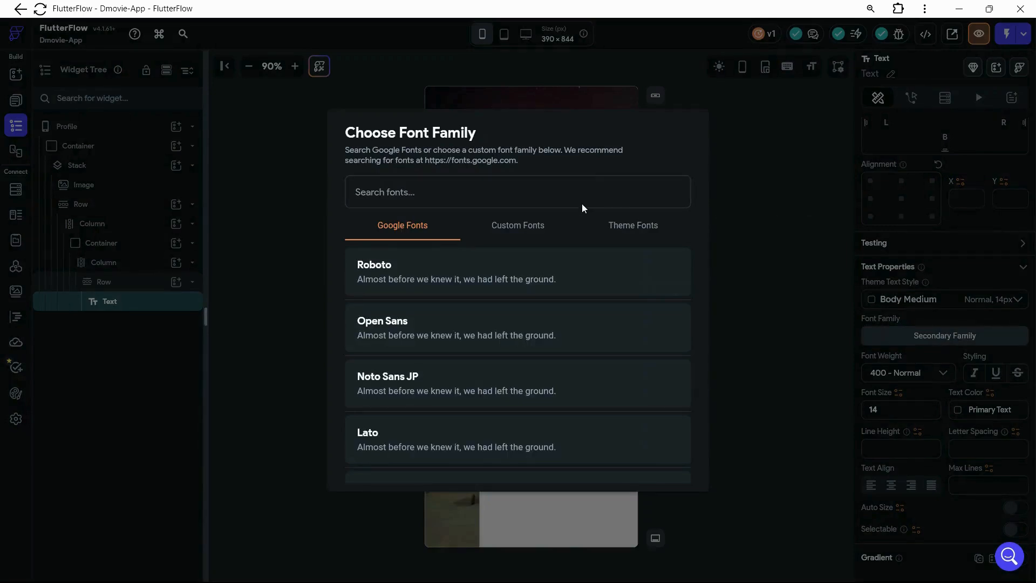
{"action": "left_click", "coordinate": [541, 186]}
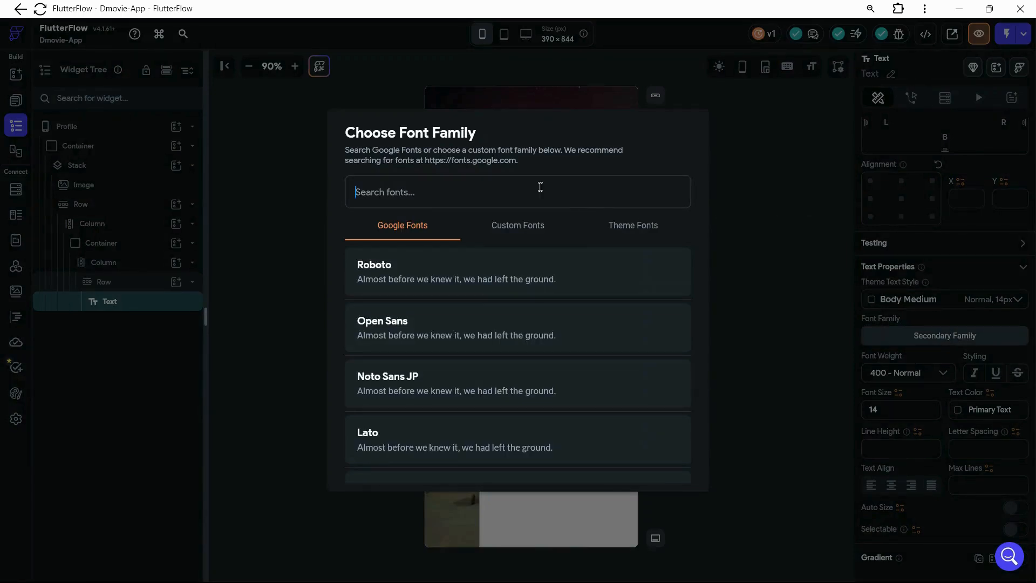
{"action": "type", "text": "Mon"}
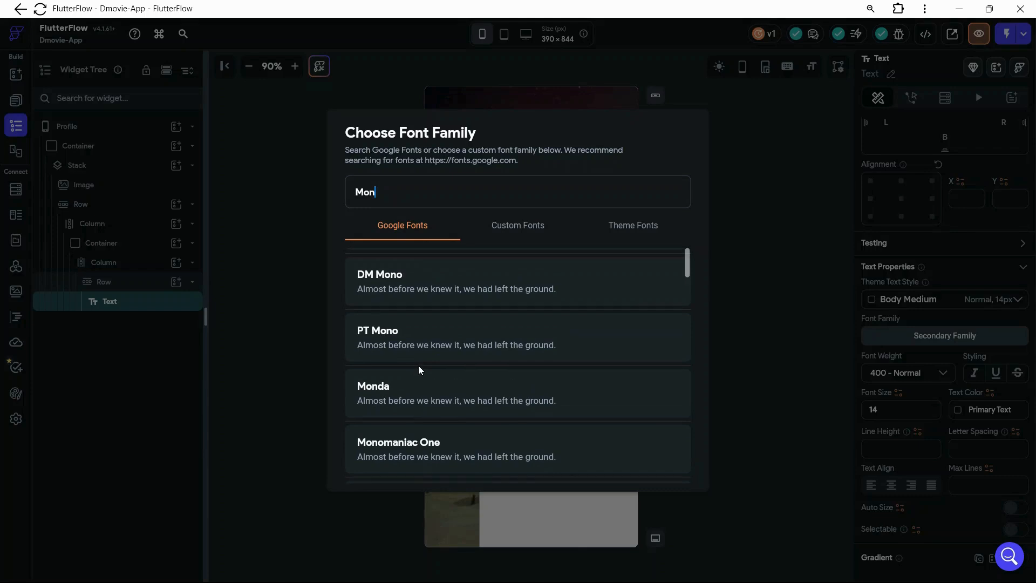
{"action": "type", "text": "st"}
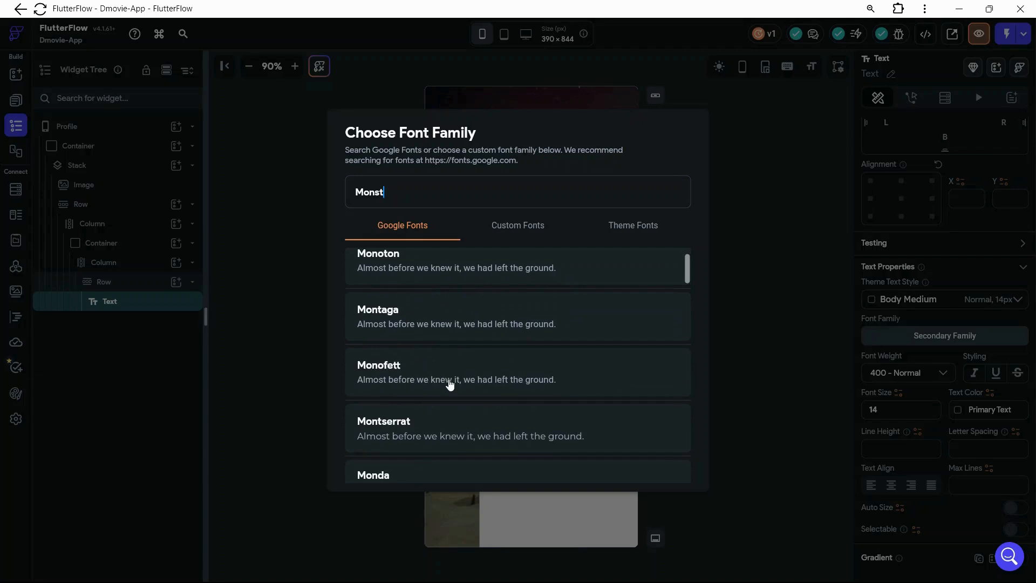
{"action": "scroll", "coordinate": [410, 434], "scroll_direction": "down", "scroll_amount": 1}
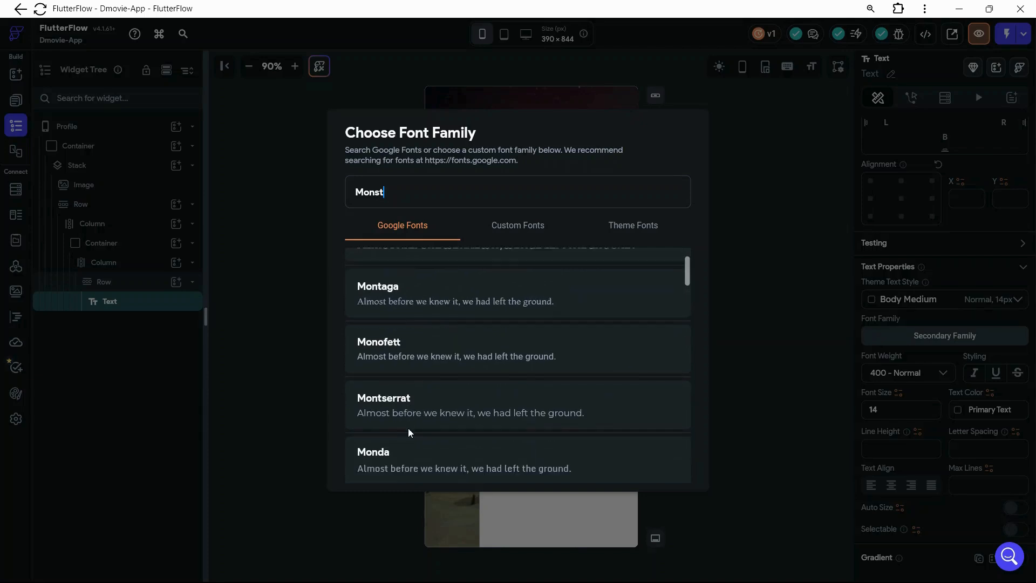
{"action": "left_click", "coordinate": [410, 415]}
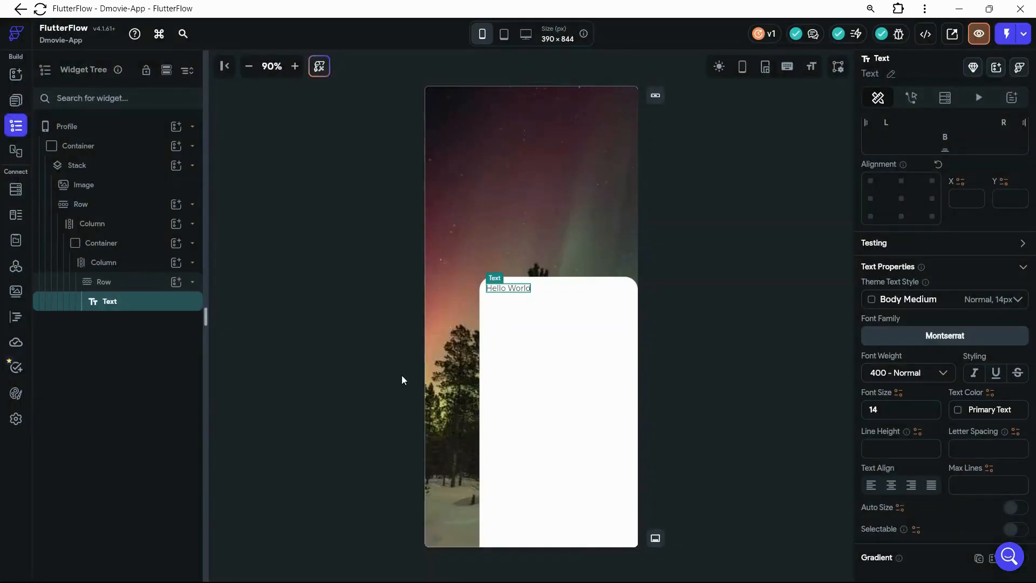
Set the text's font weight to 800 Extra Bold.
{"action": "left_click", "coordinate": [943, 373]}
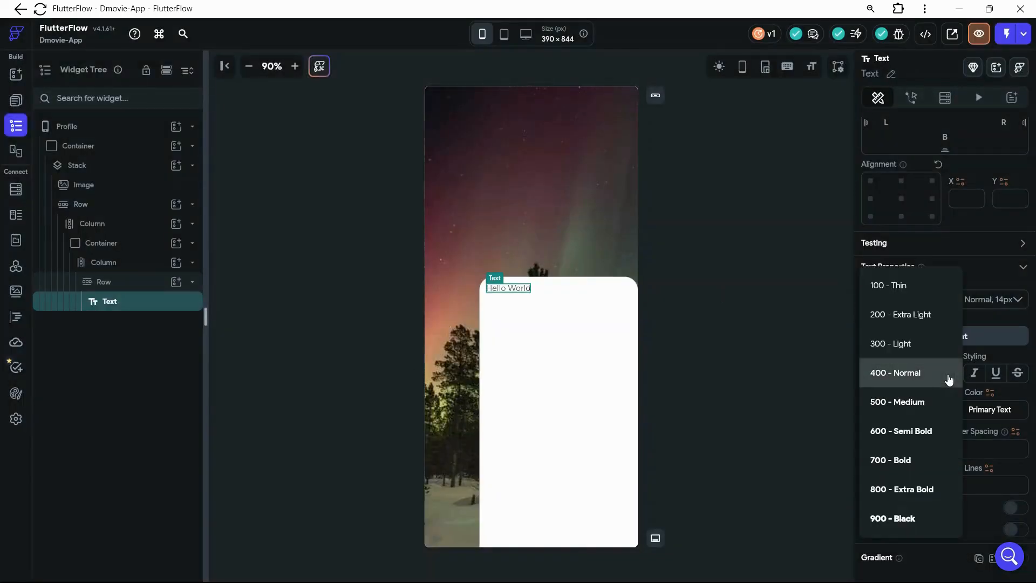
{"action": "left_click", "coordinate": [898, 497]}
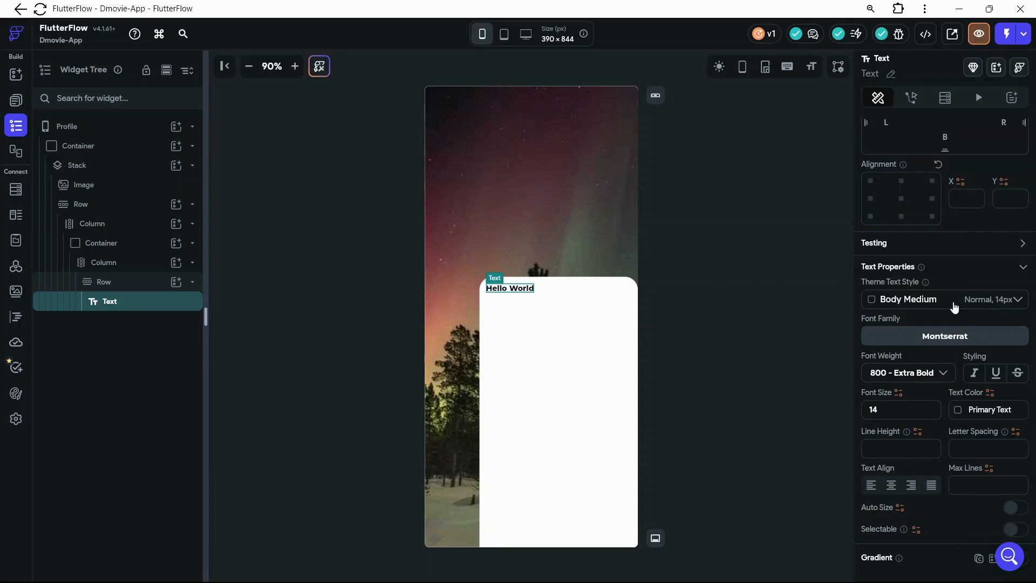
{"action": "scroll", "coordinate": [954, 302], "scroll_direction": "up", "scroll_amount": 4}
{"action": "scroll", "coordinate": [954, 303], "scroll_direction": "up", "scroll_amount": 2}
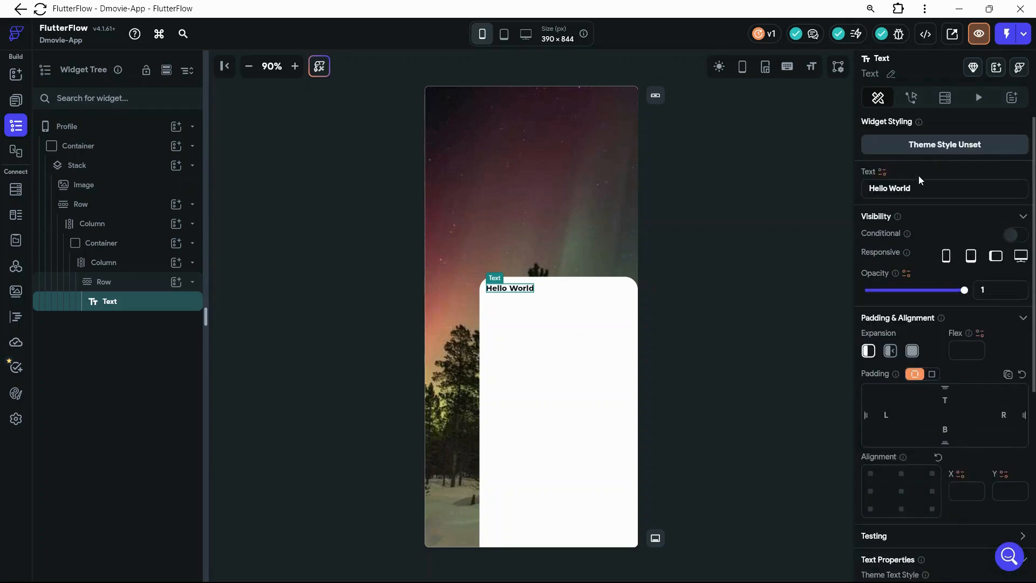
Replace 'Hello World' with the profile's display name.
{"action": "double_click", "coordinate": [914, 193]}
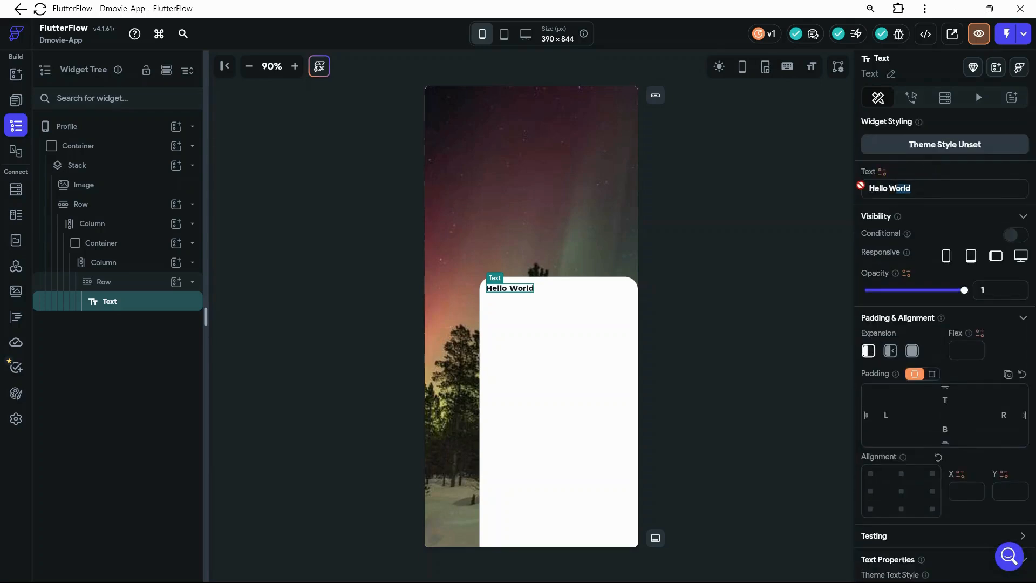
{"action": "left_click", "coordinate": [919, 189]}
{"action": "left_click_drag", "start_coordinate": [919, 189], "coordinate": [861, 187]}
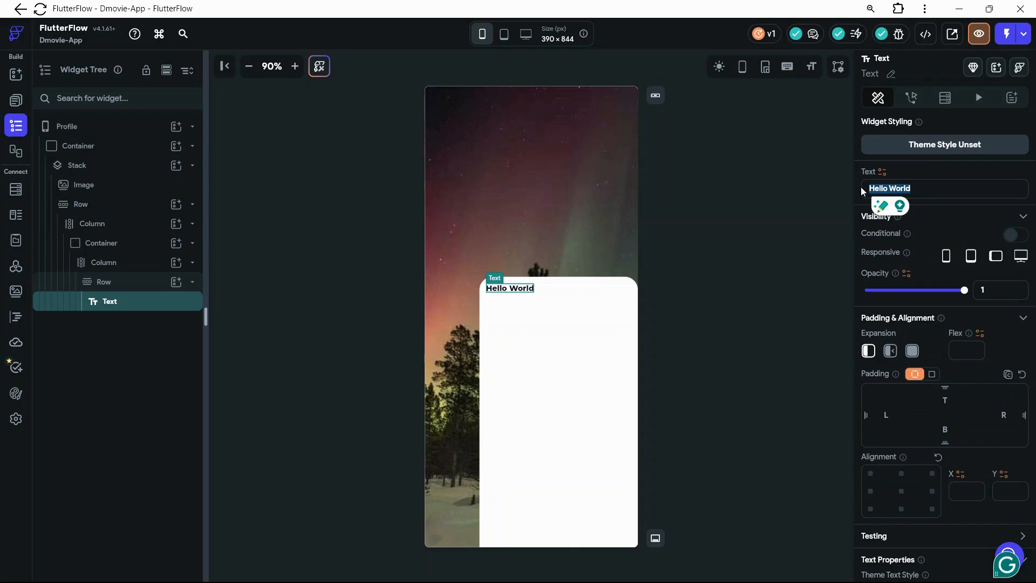
{"action": "type", "text": "Ziggy Du"}
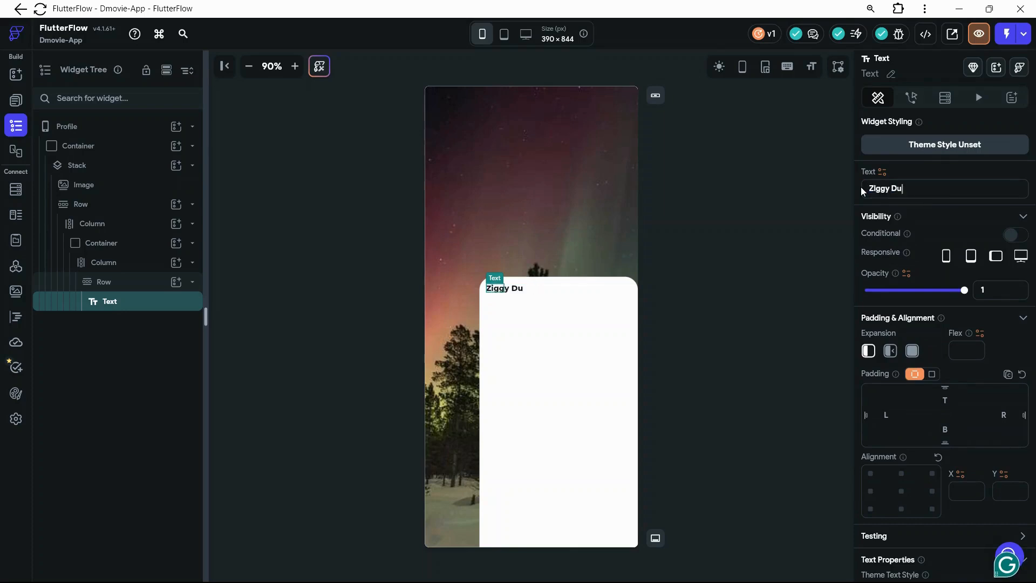
{"action": "type", "text": "ncks"}
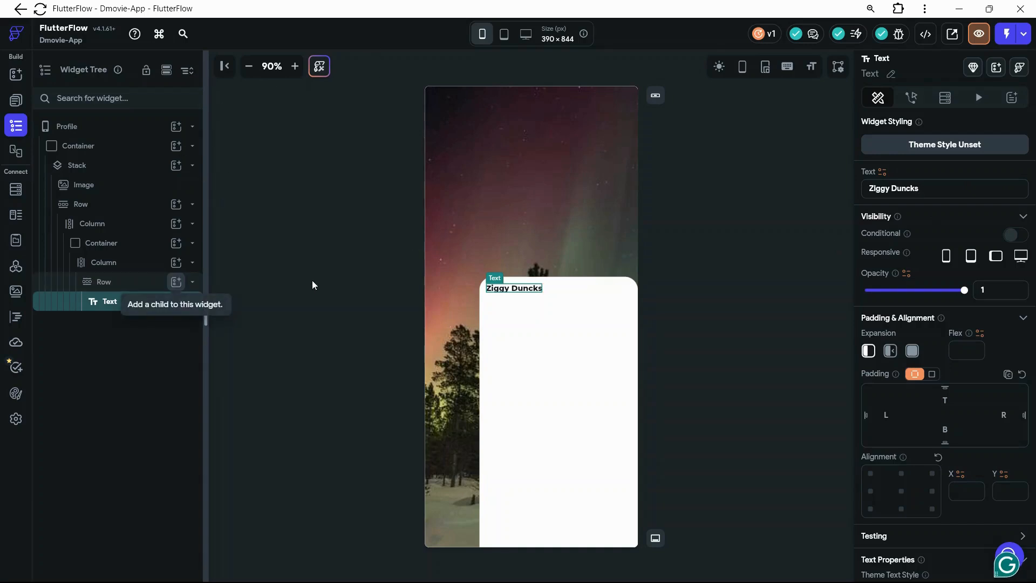
{"action": "left_click", "coordinate": [176, 281]}
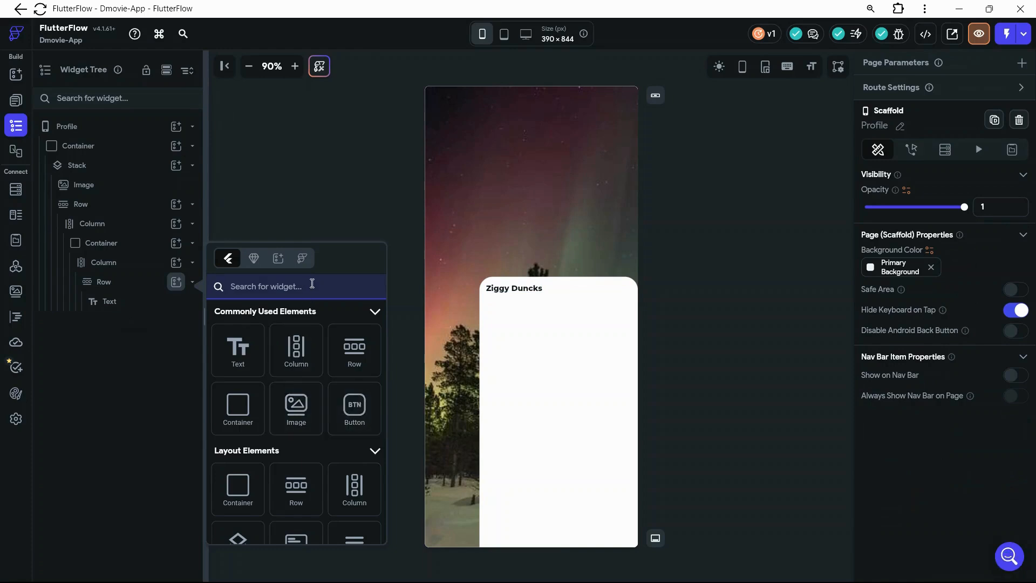
Add an Icon widget after the name in the Row.
{"action": "scroll", "coordinate": [310, 427], "scroll_direction": "down", "scroll_amount": 5}
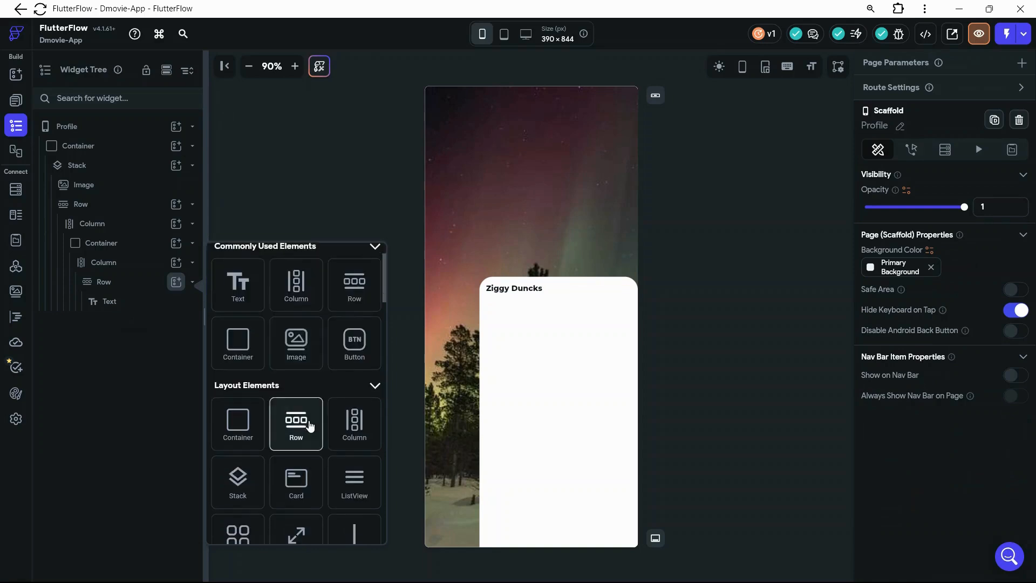
{"action": "scroll", "coordinate": [310, 426], "scroll_direction": "down", "scroll_amount": 5}
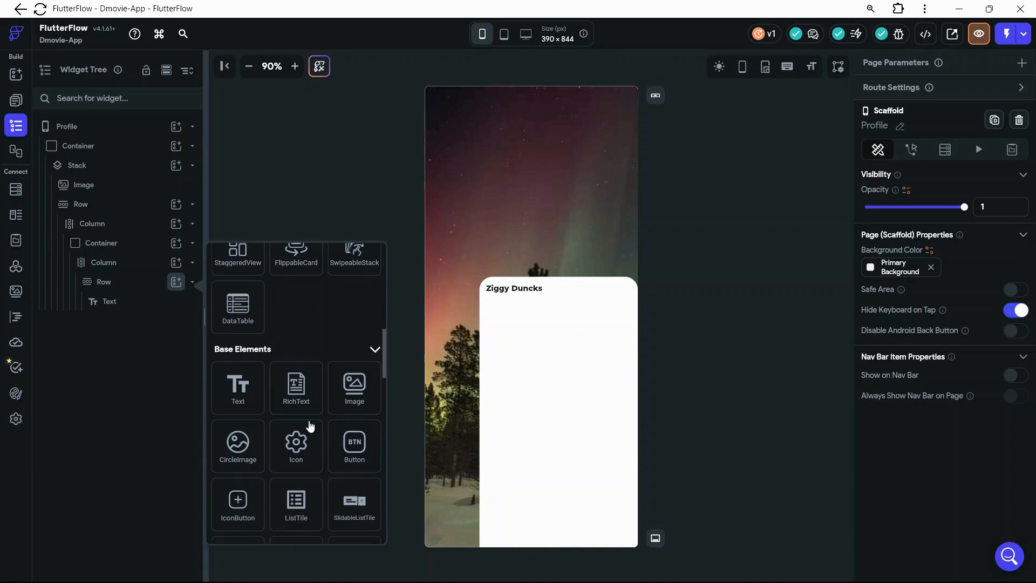
{"action": "left_click", "coordinate": [304, 436]}
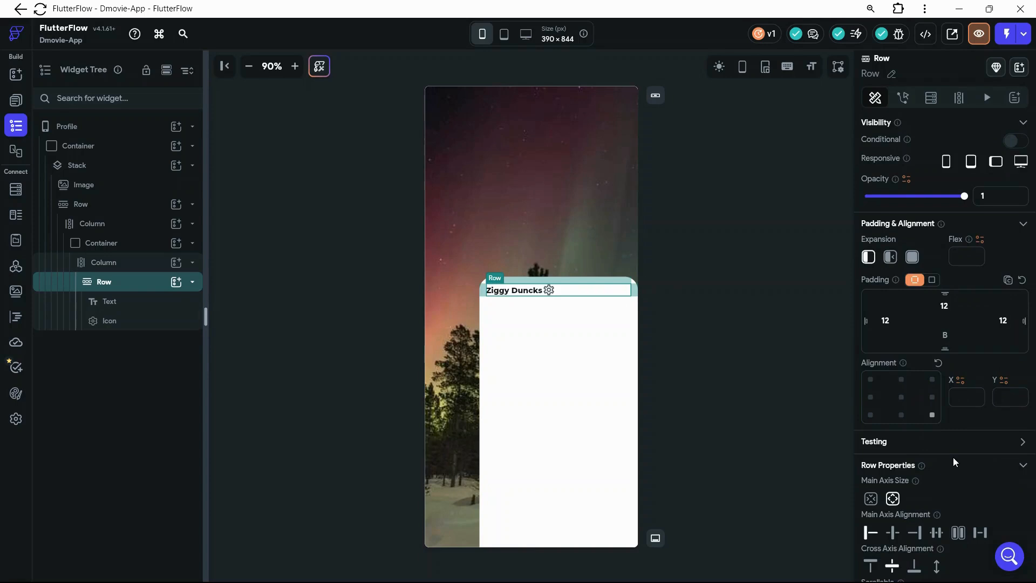
Set the Row's Main Axis Alignment to Space Between and select the icon.
{"action": "scroll", "coordinate": [953, 458], "scroll_direction": "down", "scroll_amount": 2}
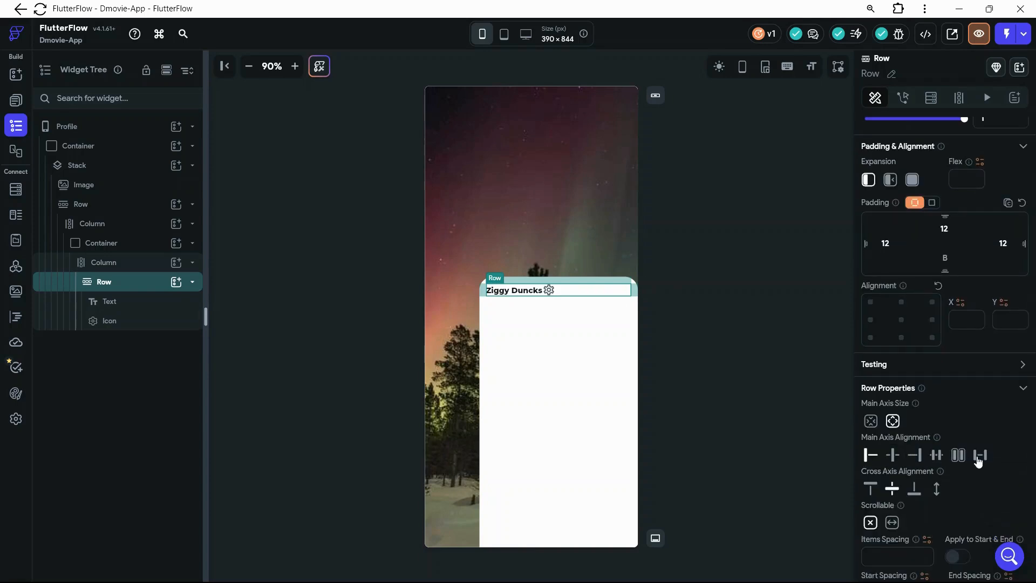
{"action": "left_click", "coordinate": [938, 456]}
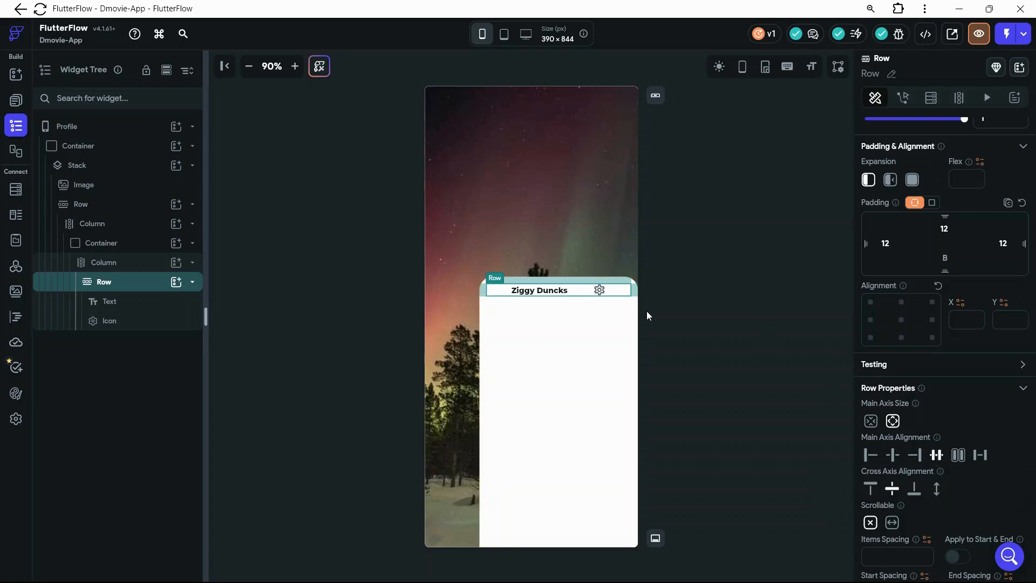
{"action": "left_click", "coordinate": [979, 457]}
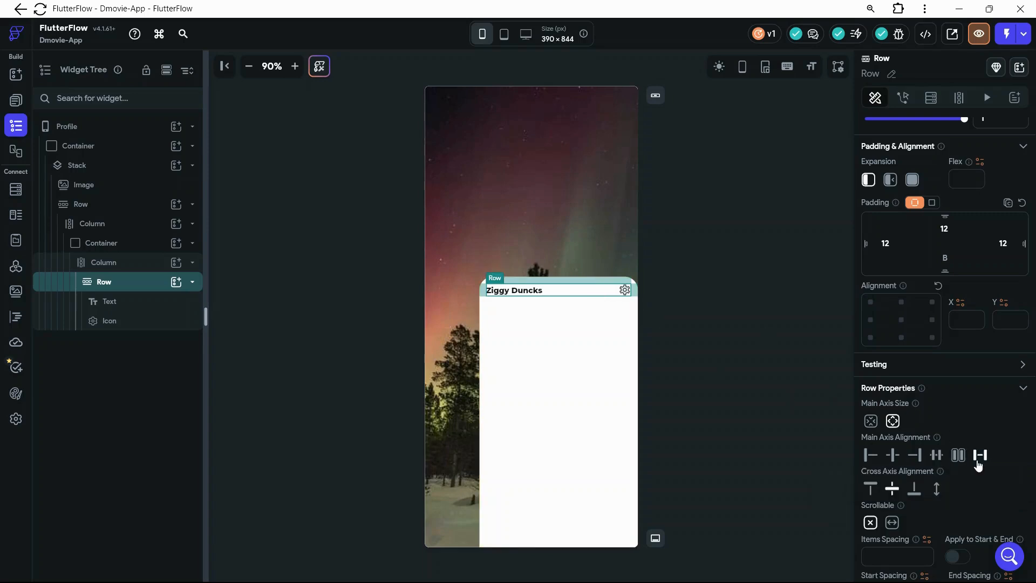
{"action": "left_click", "coordinate": [625, 290]}
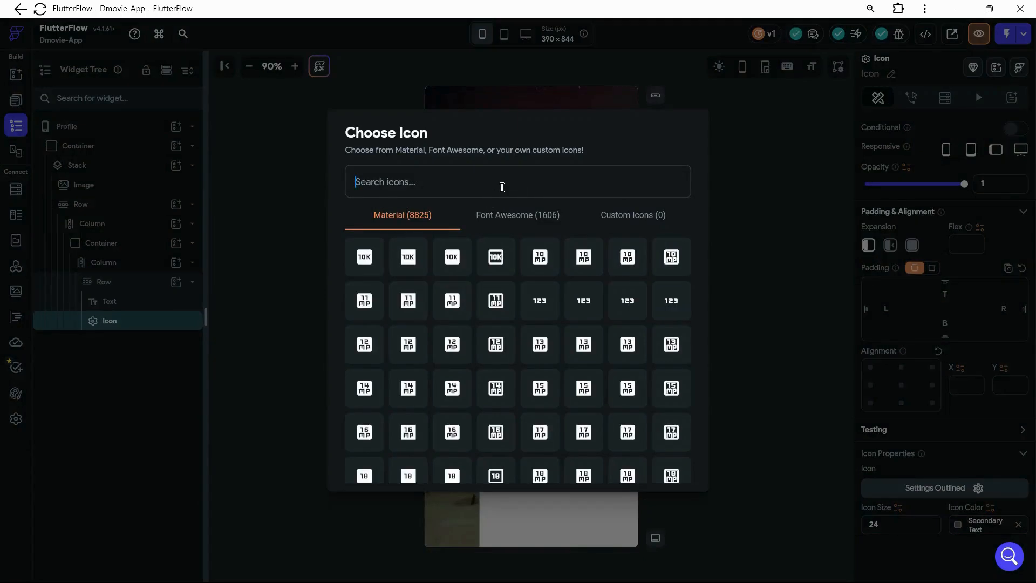
Search 'home' and pick the Cottage icon, checking it against the Figma design.
{"action": "type", "text": "home"}
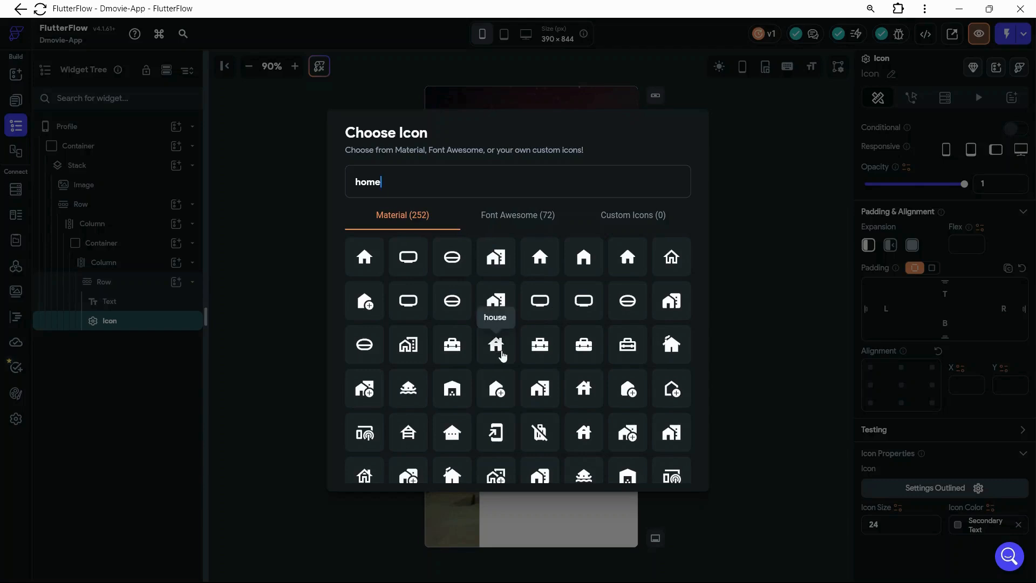
{"action": "left_click", "coordinate": [672, 345]}
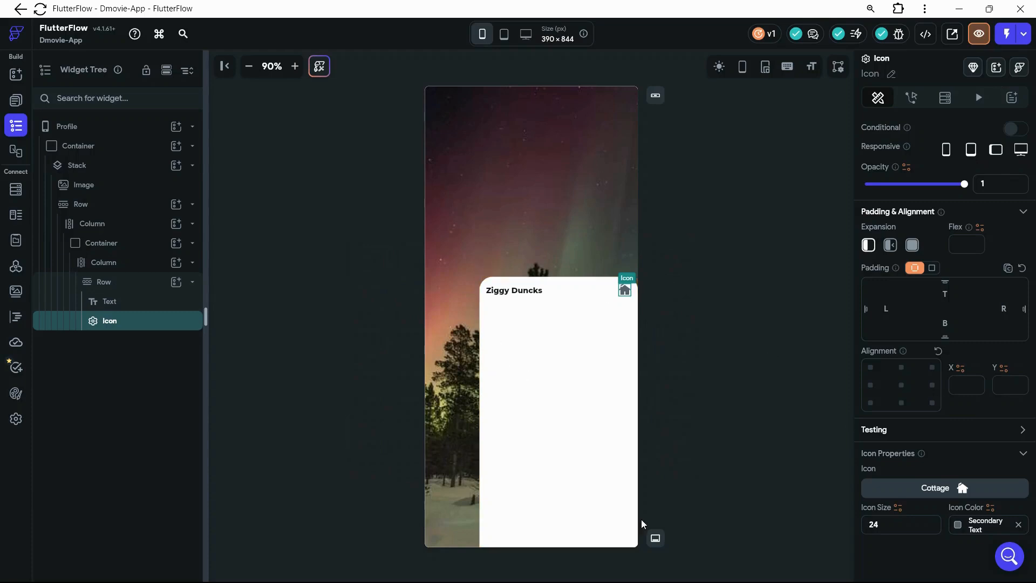
{"action": "left_click", "coordinate": [700, 567]}
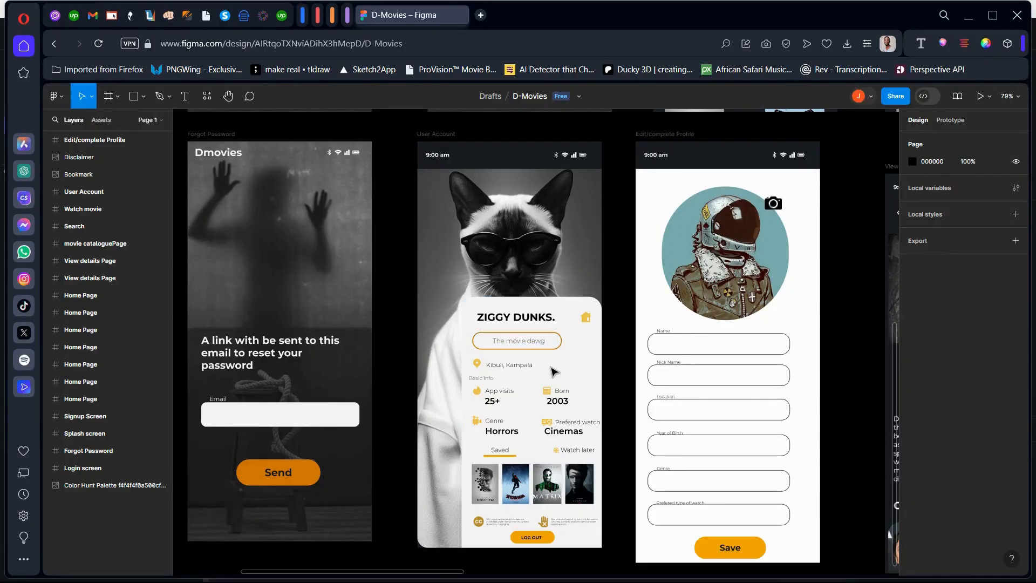
{"action": "left_click", "coordinate": [972, 19]}
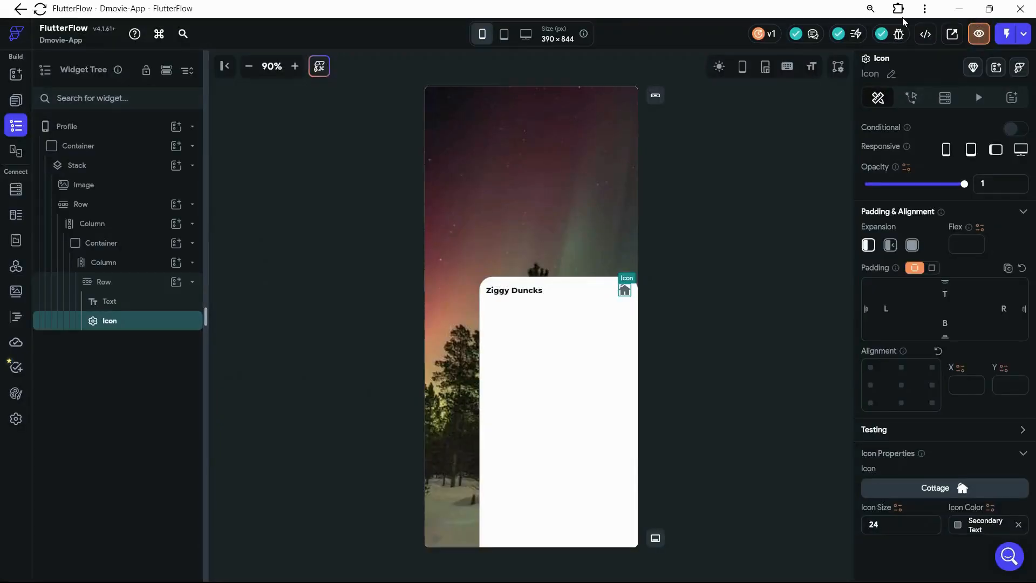
Add a new Row below the name row in the card's Column.
{"action": "left_click", "coordinate": [177, 263]}
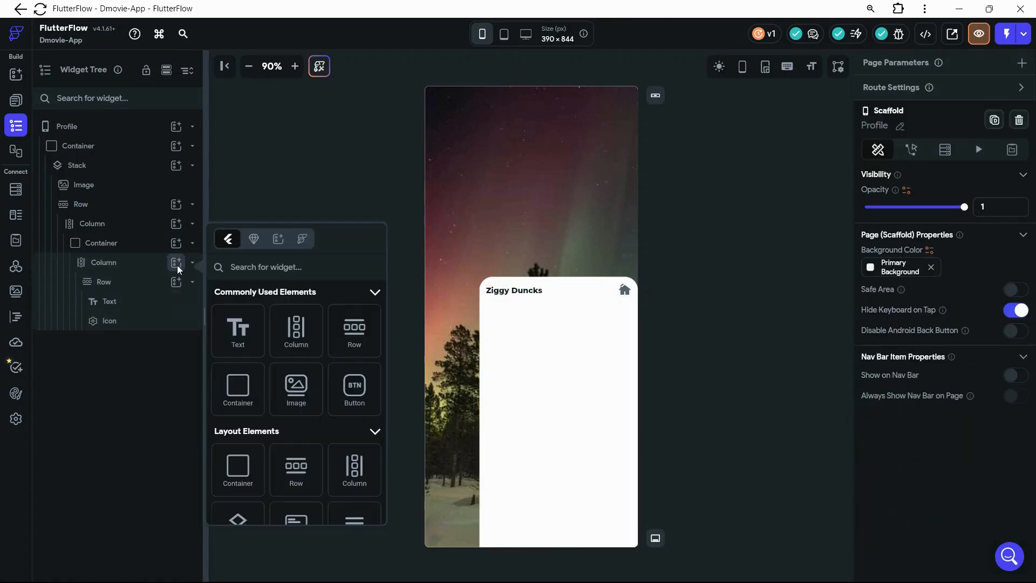
{"action": "left_click", "coordinate": [356, 340]}
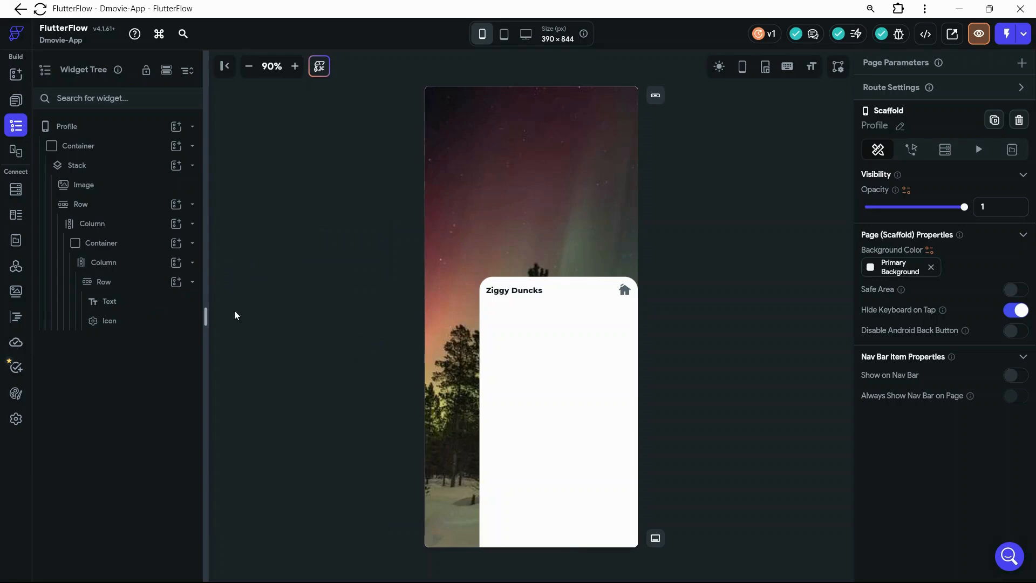
{"action": "left_click", "coordinate": [176, 264]}
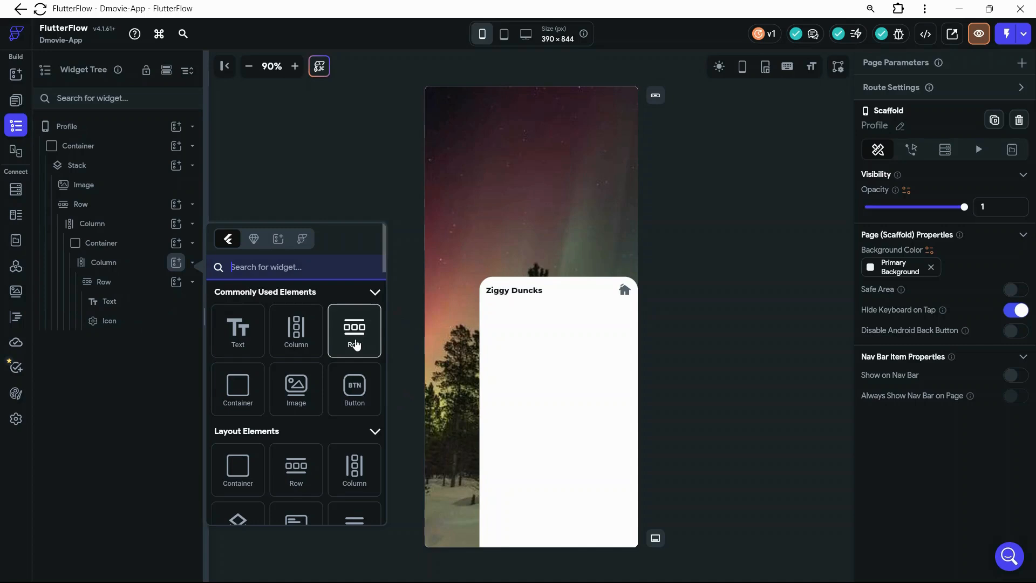
{"action": "left_click", "coordinate": [355, 343]}
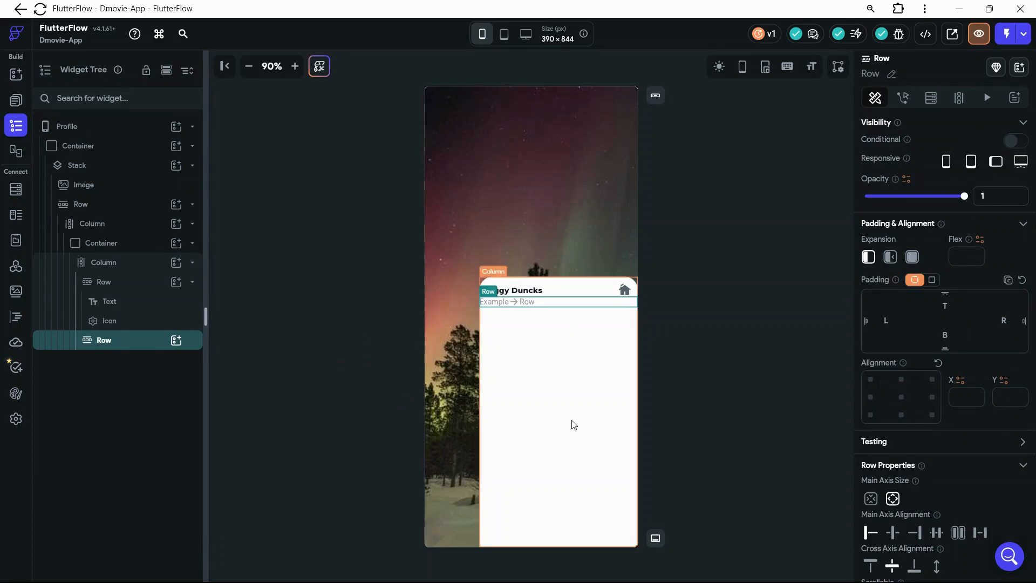
Set the card Column's Items Spacing to 18.
{"action": "left_click", "coordinate": [622, 458]}
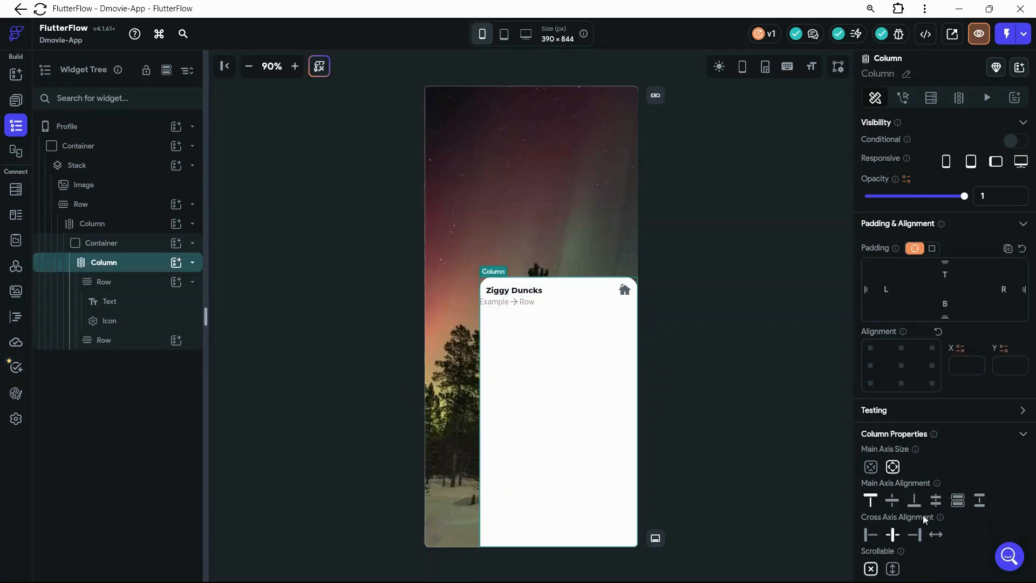
{"action": "scroll", "coordinate": [949, 531], "scroll_direction": "down", "scroll_amount": 2}
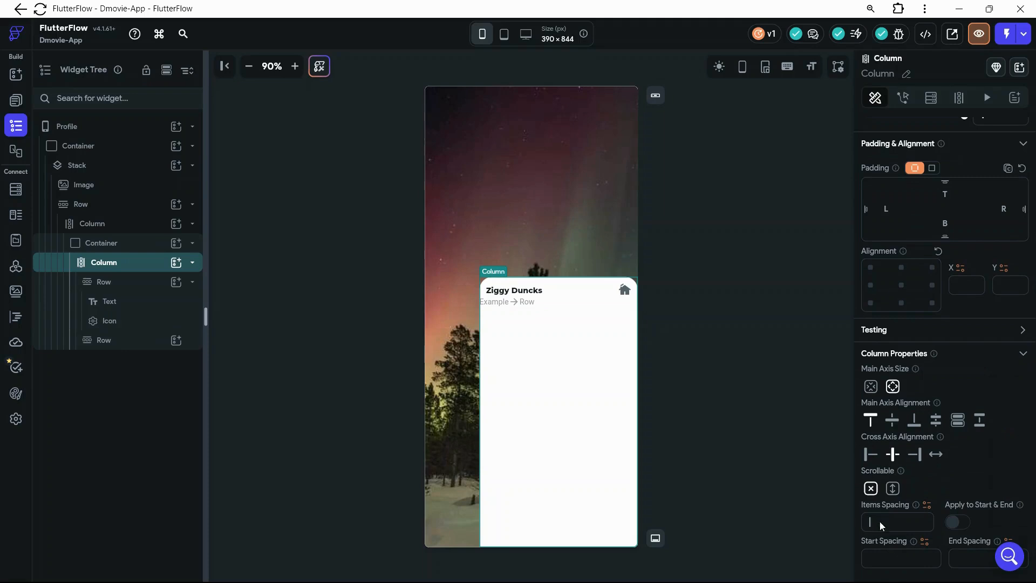
{"action": "type", "text": "12"}
{"action": "left_click_drag", "start_coordinate": [885, 522], "coordinate": [865, 520]}
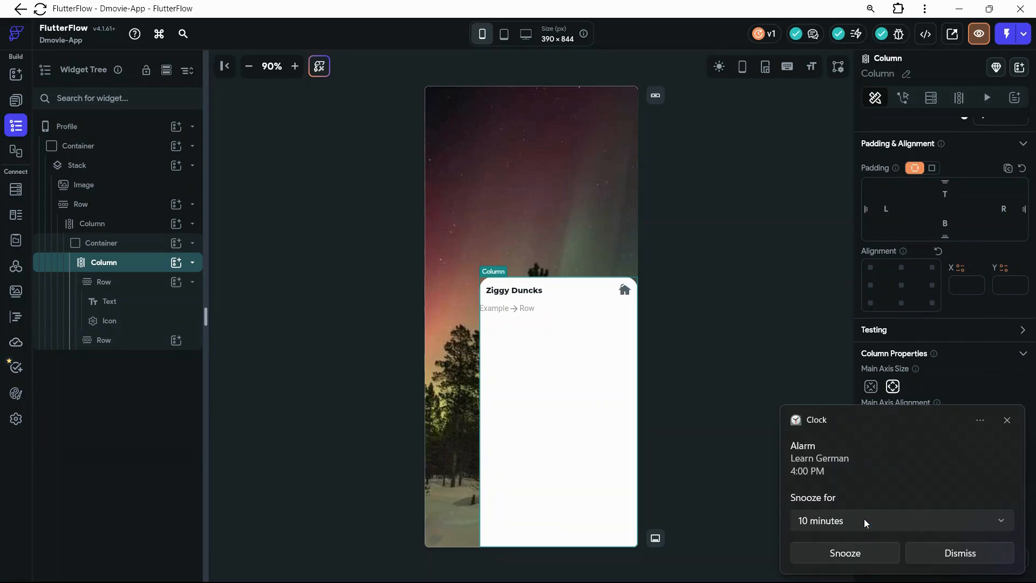
{"action": "type", "text": "18"}
{"action": "left_click", "coordinate": [1006, 421]}
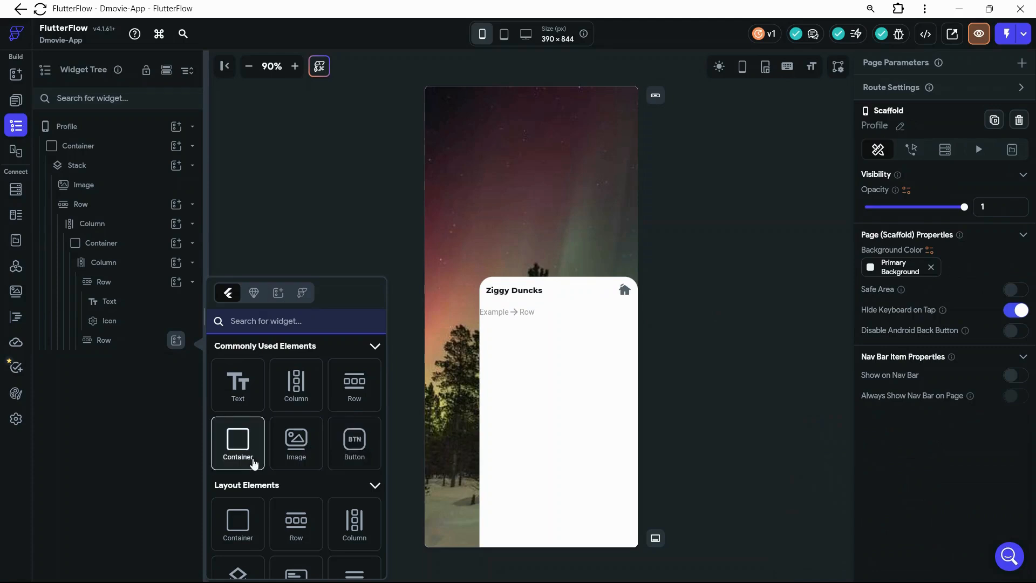
Add a Container to the second Row beneath the name row.
{"action": "left_click", "coordinate": [238, 444]}
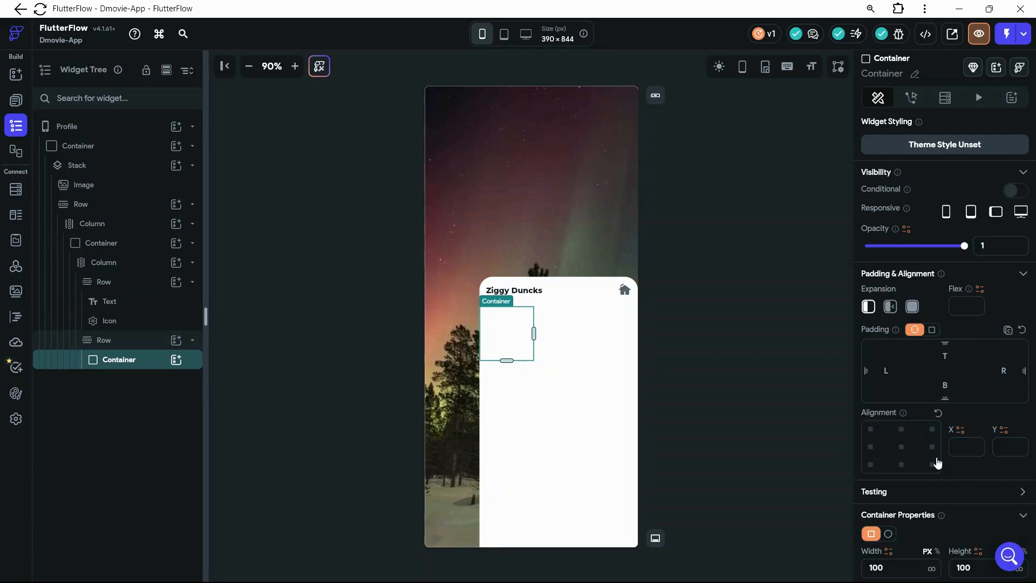
Round all of the Container's corners to a uniform radius of 30.
{"action": "scroll", "coordinate": [938, 462], "scroll_direction": "down", "scroll_amount": 5}
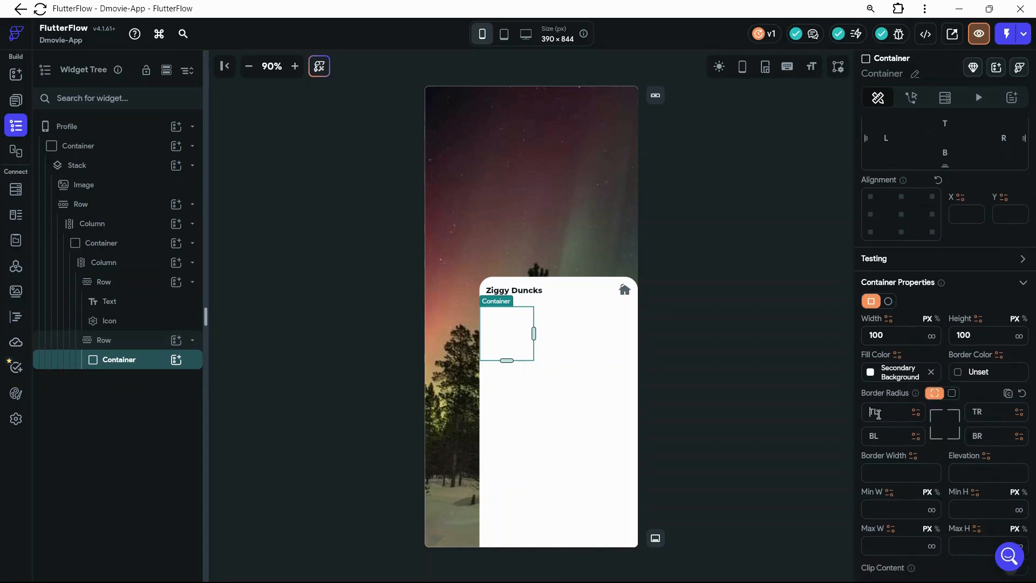
{"action": "left_click", "coordinate": [878, 415]}
{"action": "type", "text": "30"}
{"action": "left_click", "coordinate": [877, 436]}
{"action": "type", "text": "30"}
{"action": "left_click", "coordinate": [951, 394]}
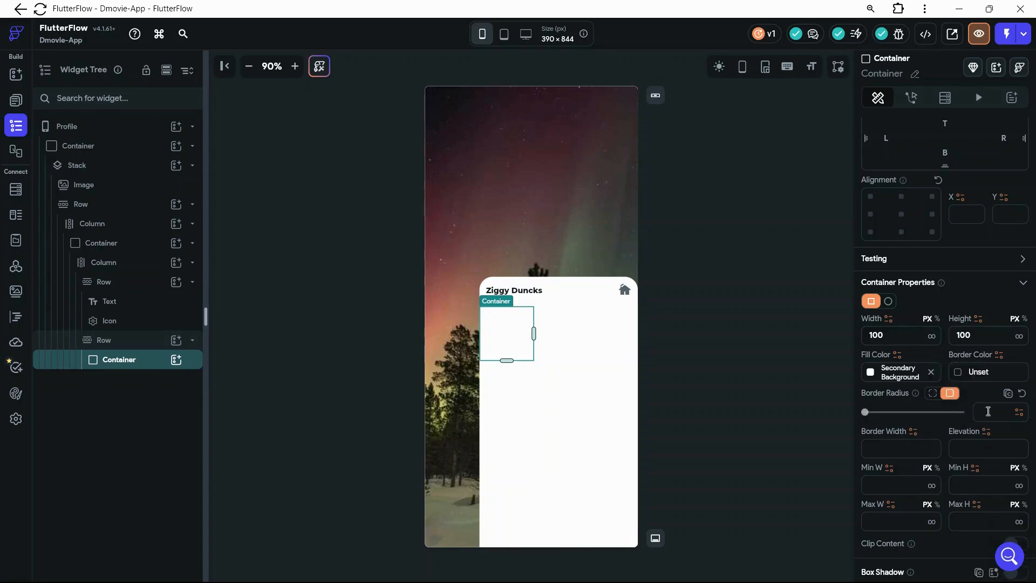
{"action": "left_click", "coordinate": [988, 412]}
{"action": "type", "text": "30"}
Remove the Container's fill colour and give it an orange Tertiary border.
{"action": "left_click", "coordinate": [872, 372]}
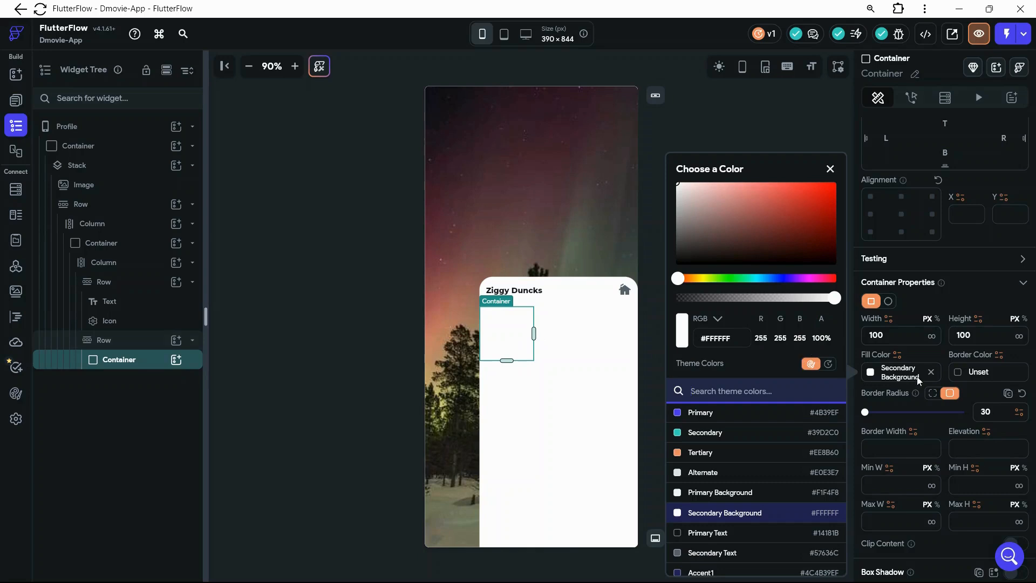
{"action": "left_click", "coordinate": [932, 376]}
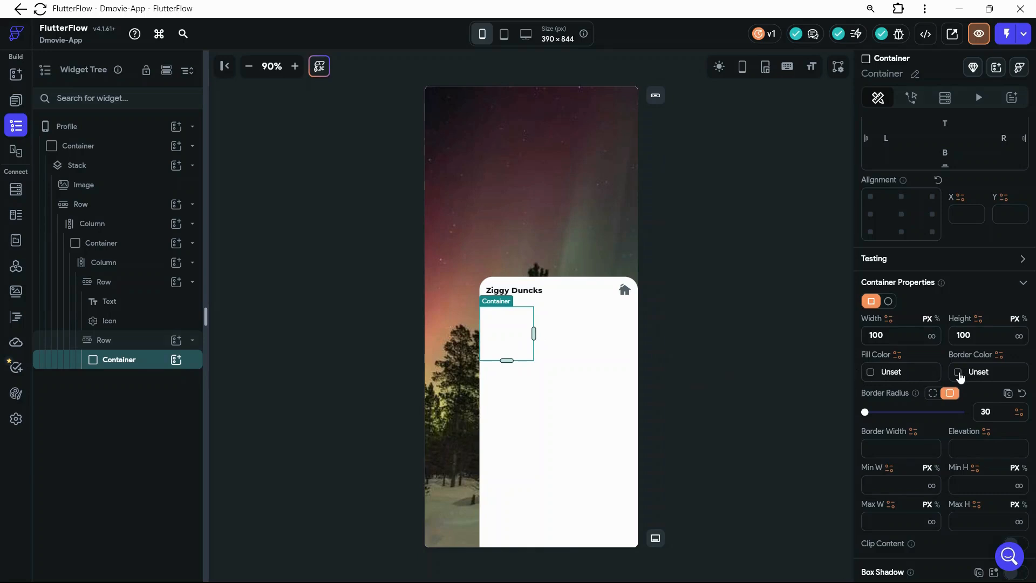
{"action": "left_click", "coordinate": [959, 372]}
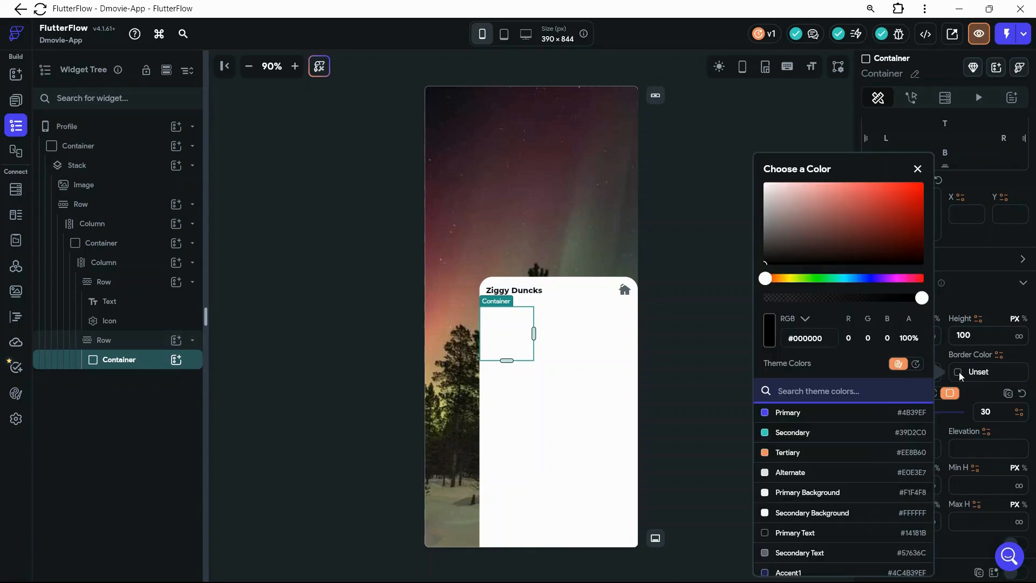
{"action": "left_click", "coordinate": [792, 457]}
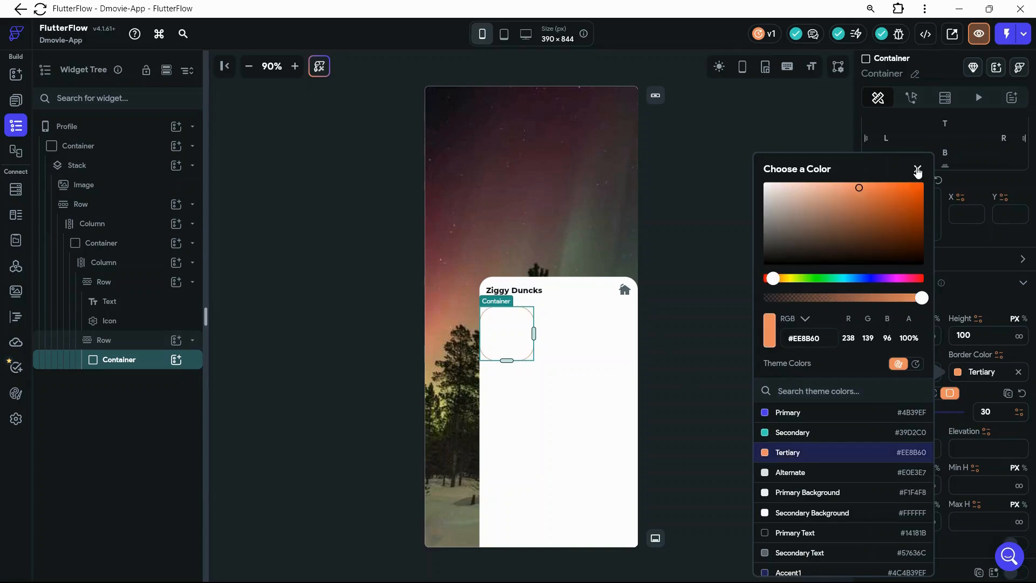
{"action": "left_click", "coordinate": [917, 170]}
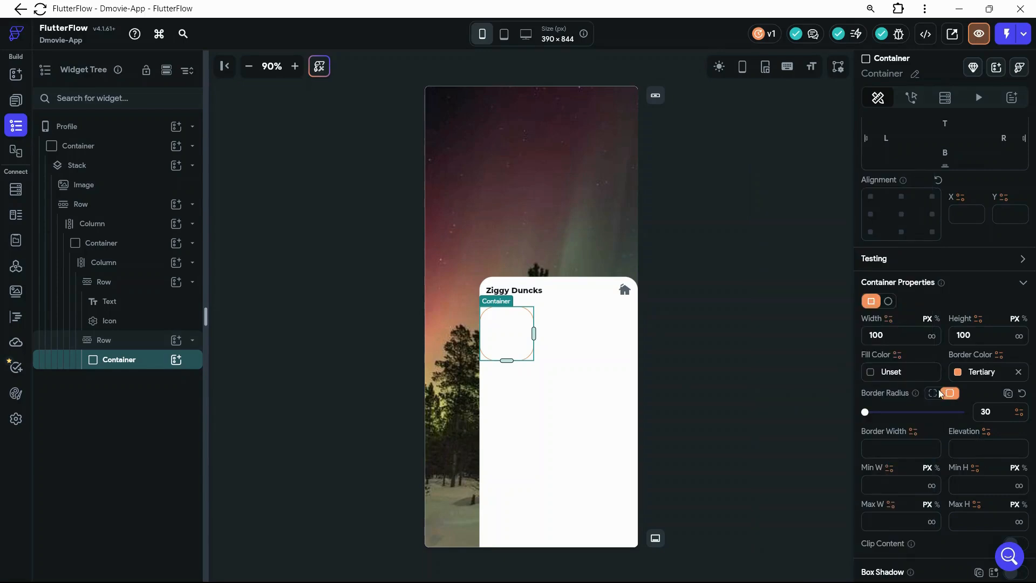
Give the pill a border width of 2 and size it 140 wide by 50 tall.
{"action": "left_click", "coordinate": [900, 448]}
{"action": "type", "text": "2"}
{"action": "double_click", "coordinate": [866, 336]}
{"action": "type", "text": "50"}
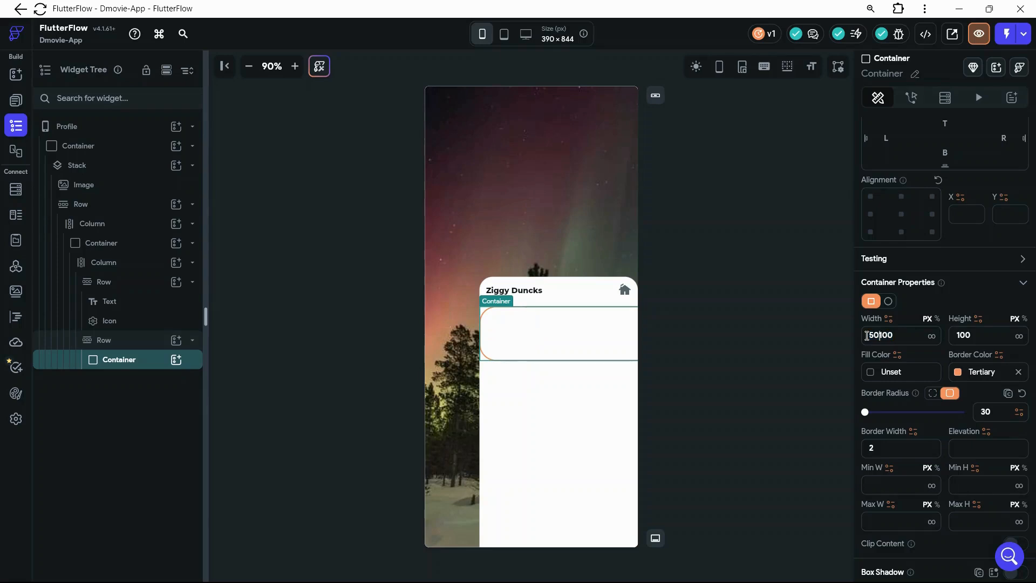
{"action": "left_click_drag", "start_coordinate": [904, 336], "coordinate": [881, 335]}
{"action": "key", "text": "BackSpace"}
{"action": "left_click_drag", "start_coordinate": [880, 336], "coordinate": [868, 335]}
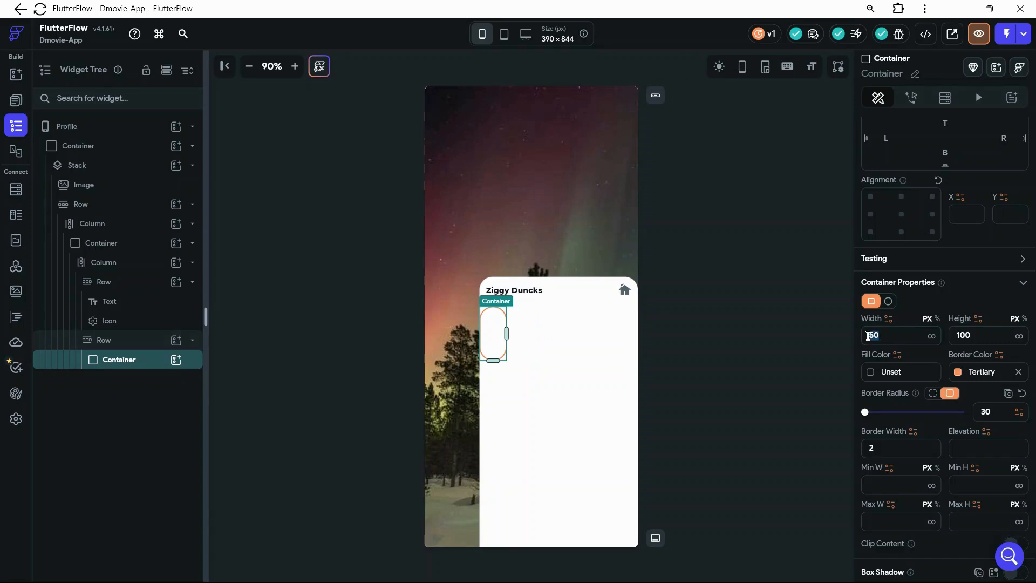
{"action": "type", "text": "120"}
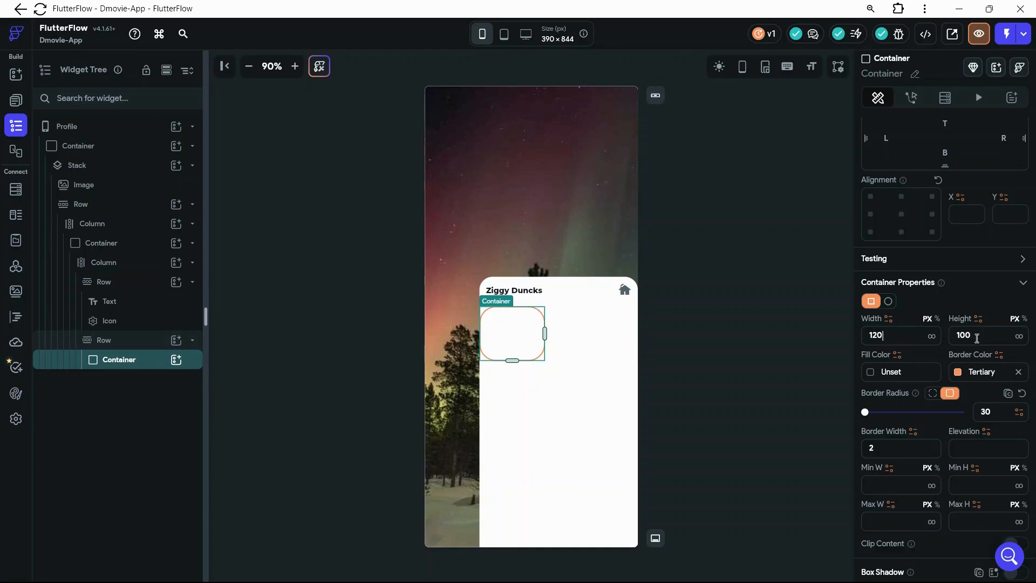
{"action": "left_click_drag", "start_coordinate": [977, 337], "coordinate": [953, 335]}
{"action": "type", "text": "50"}
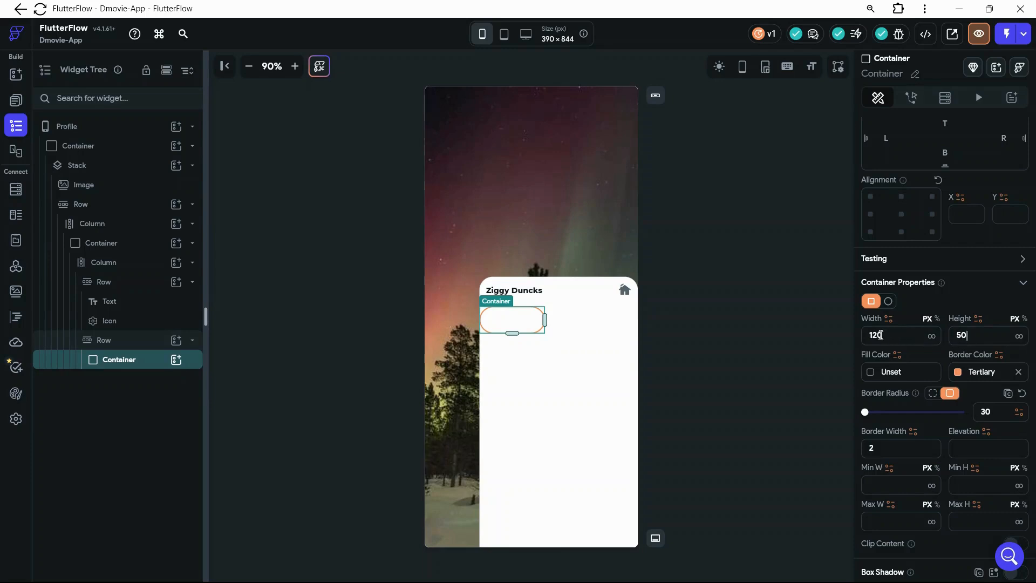
{"action": "left_click_drag", "start_coordinate": [880, 336], "coordinate": [875, 335]}
{"action": "type", "text": "40"}
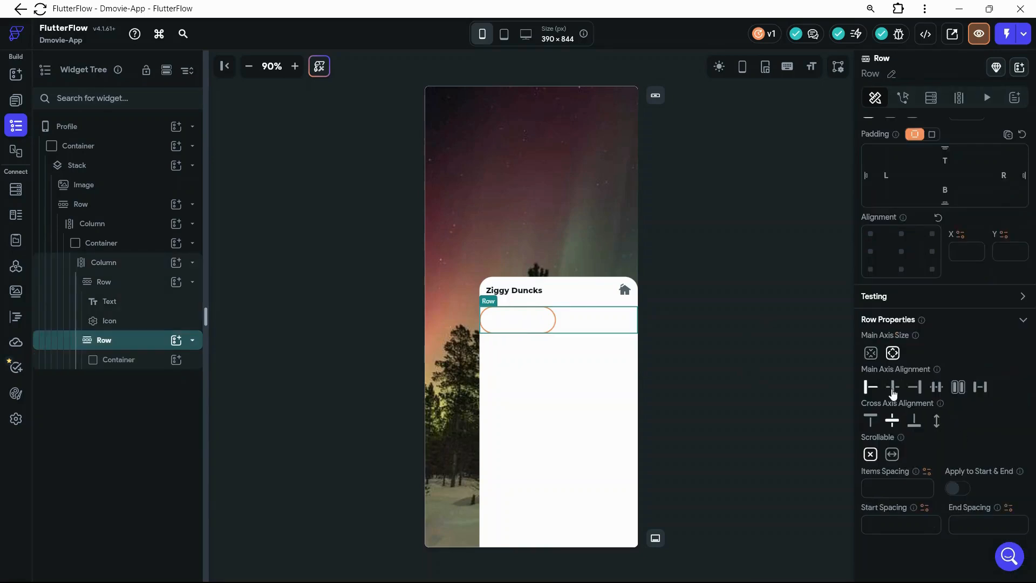
Centre the pill in its row and add a centre-aligned Text widget inside it.
{"action": "left_click", "coordinate": [892, 389]}
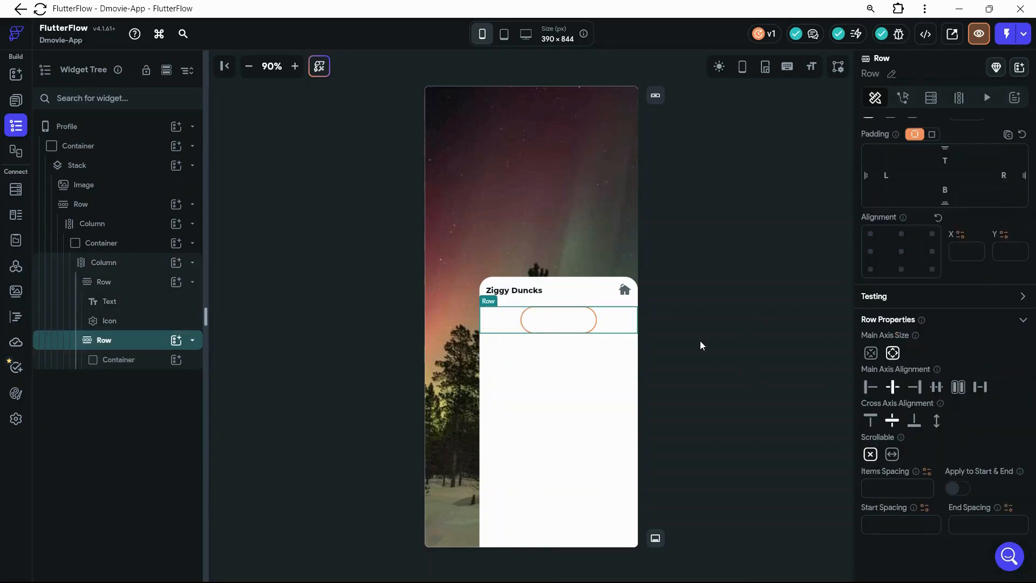
{"action": "left_click", "coordinate": [176, 360]}
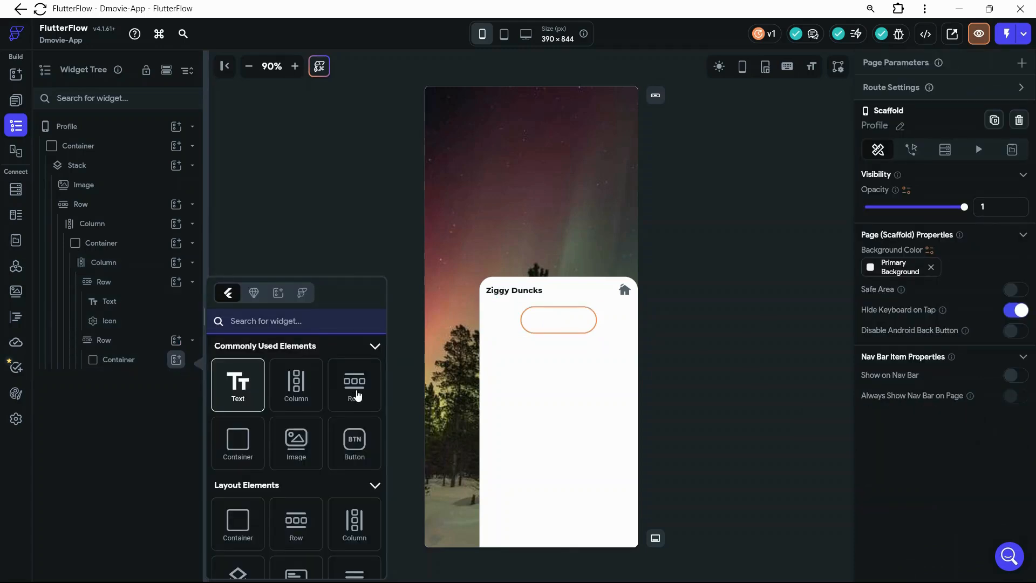
{"action": "left_click", "coordinate": [241, 386]}
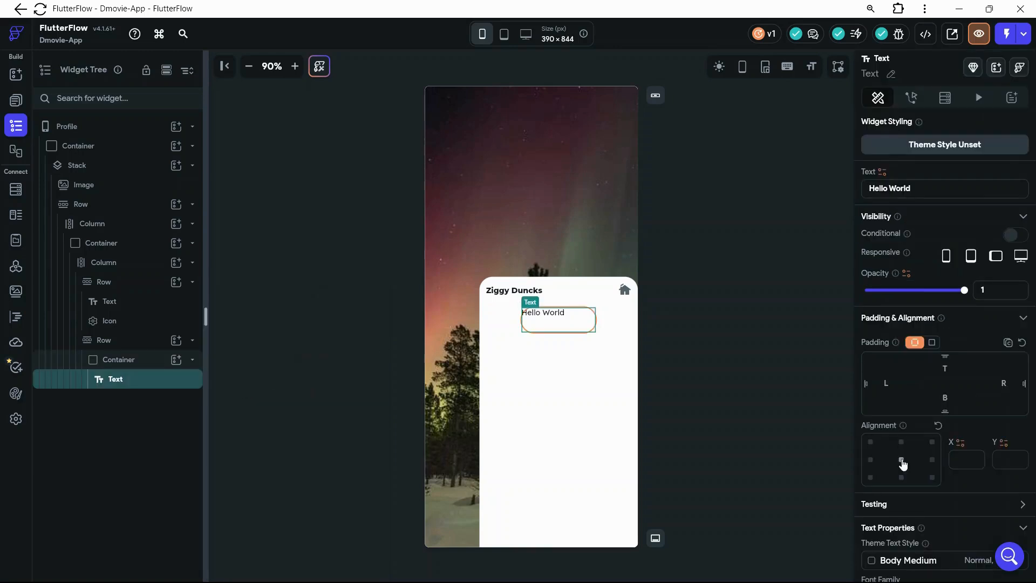
{"action": "left_click", "coordinate": [903, 464]}
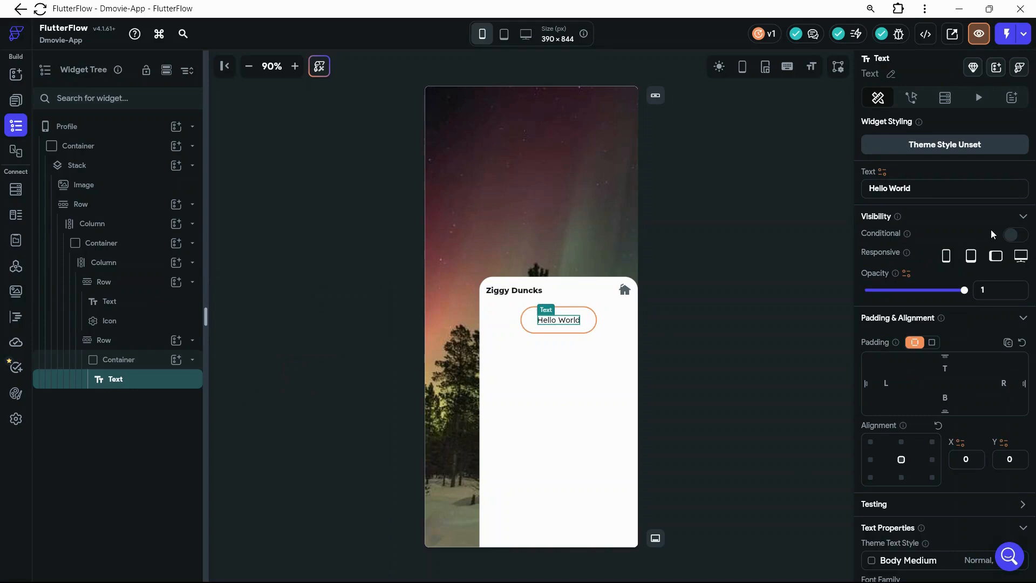
Replace the placeholder text with 'The movie dawg'.
{"action": "left_click", "coordinate": [949, 188]}
{"action": "key", "text": "ctrl+a"}
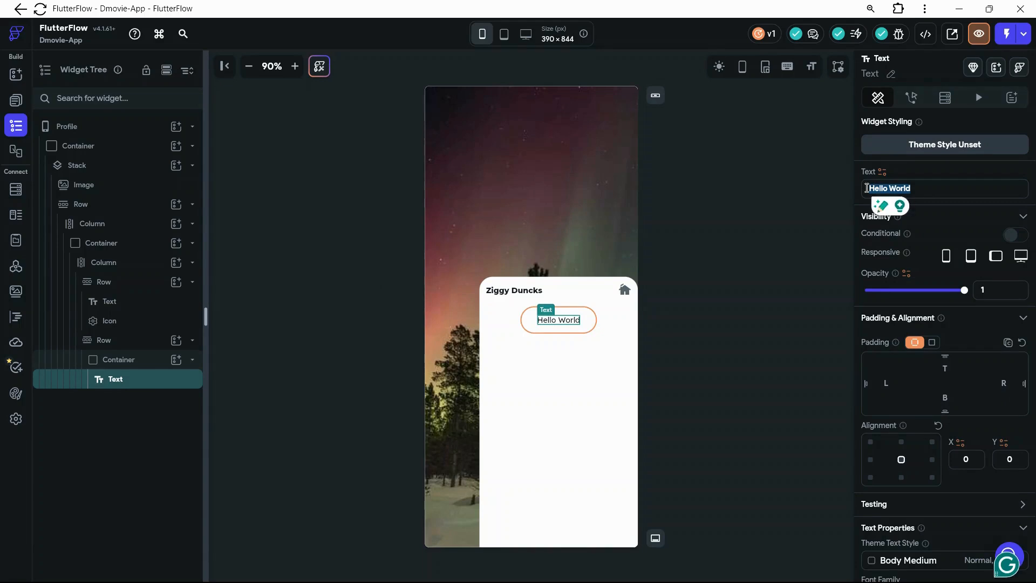
{"action": "type", "text": "T"}
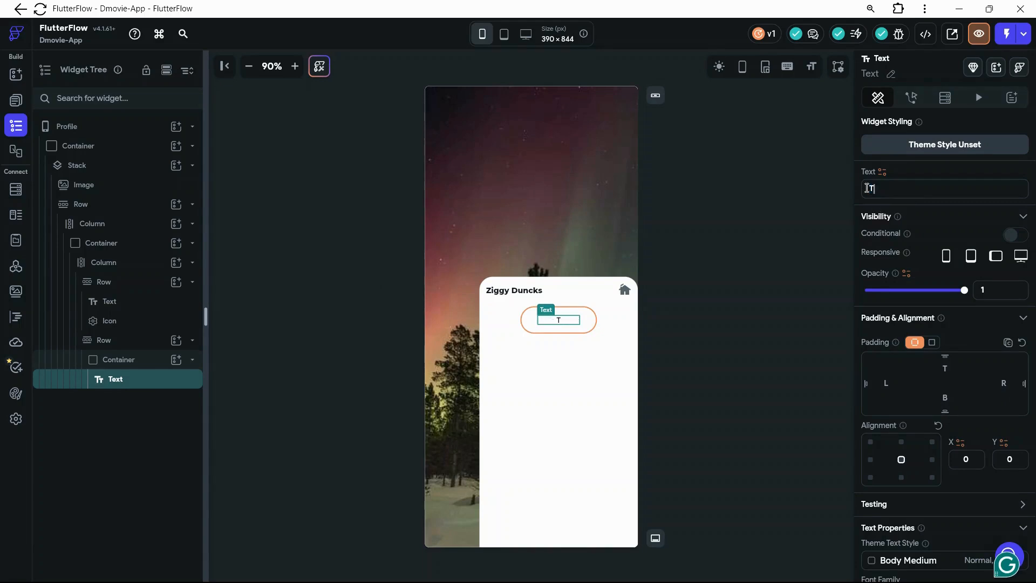
{"action": "type", "text": "h"}
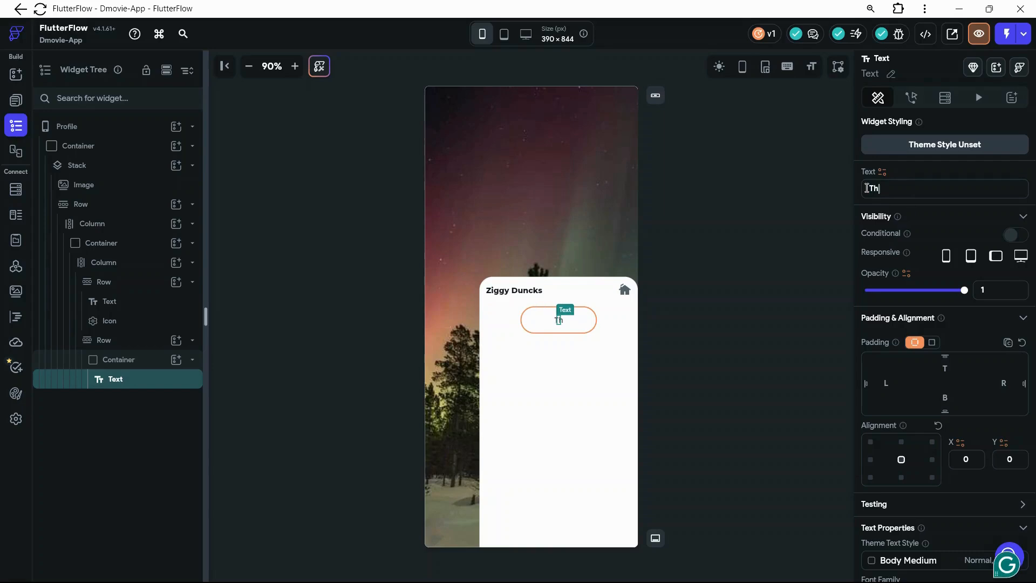
{"action": "type", "text": "e movie"}
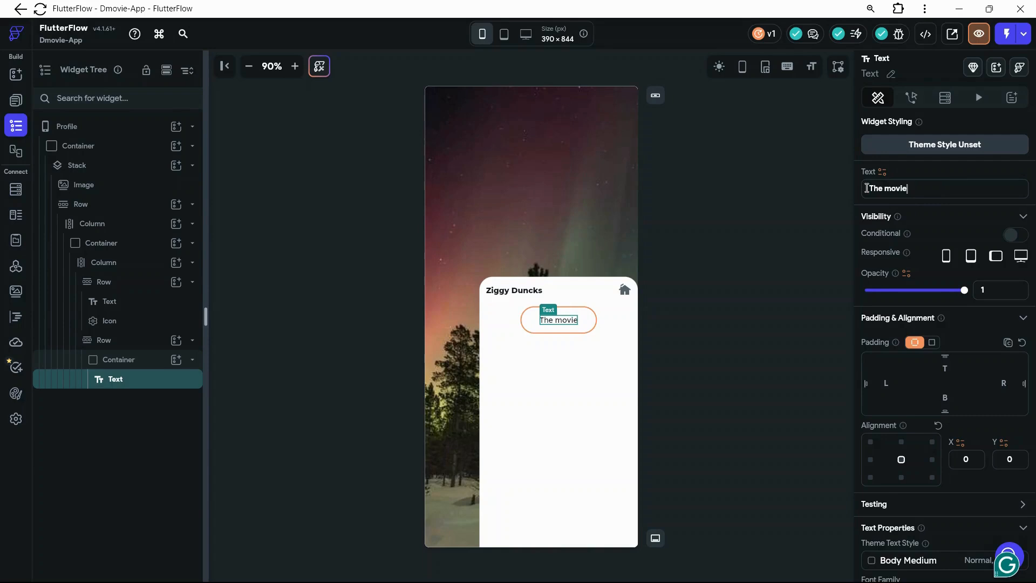
{"action": "type", "text": " dawg"}
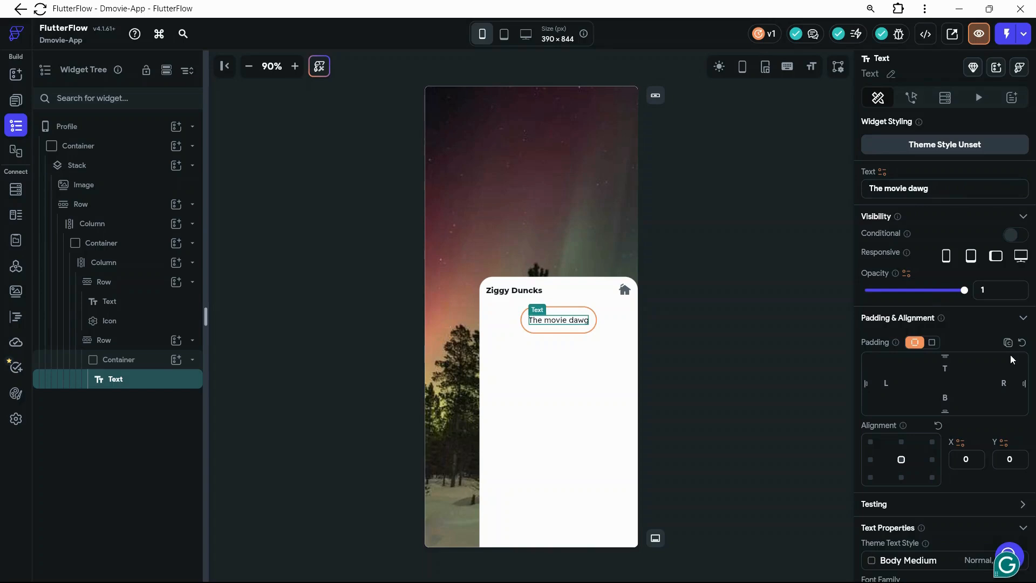
{"action": "scroll", "coordinate": [1010, 355], "scroll_direction": "down", "scroll_amount": 1}
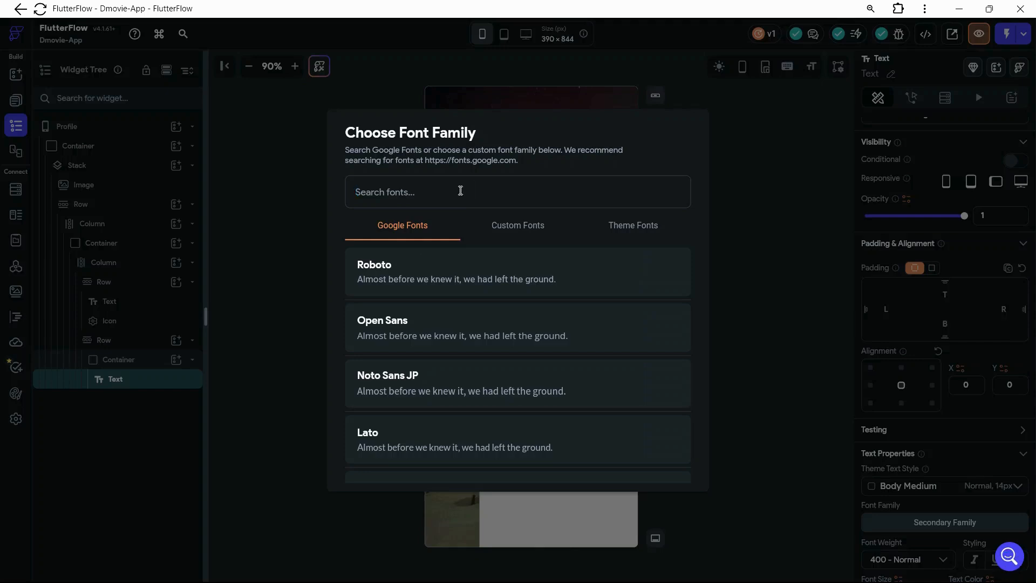
Apply the Montserrat font to the 'The movie dawg' tagline text.
{"action": "type", "text": "Mon"}
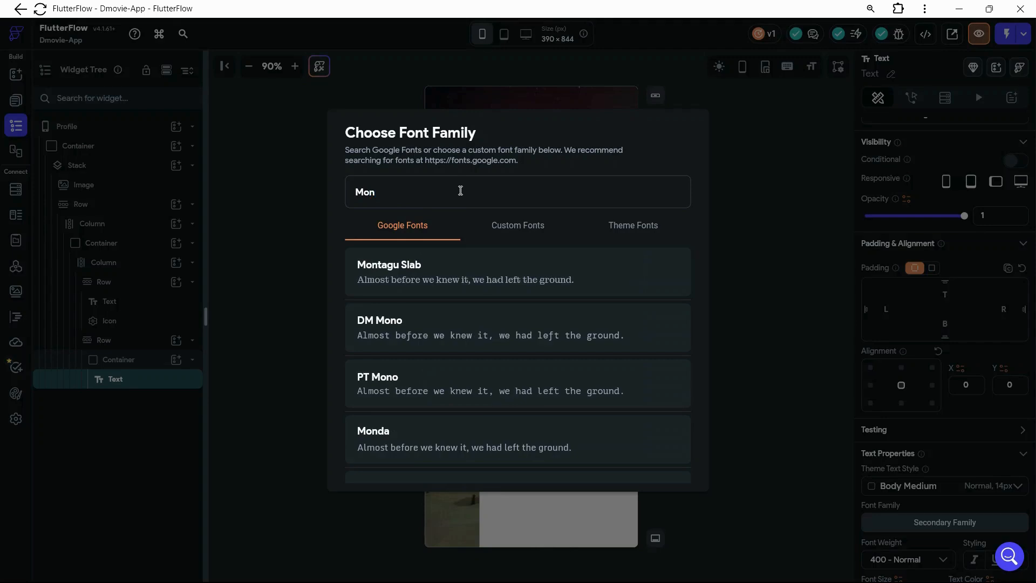
{"action": "type", "text": "stera"}
{"action": "scroll", "coordinate": [480, 366], "scroll_direction": "down", "scroll_amount": 2}
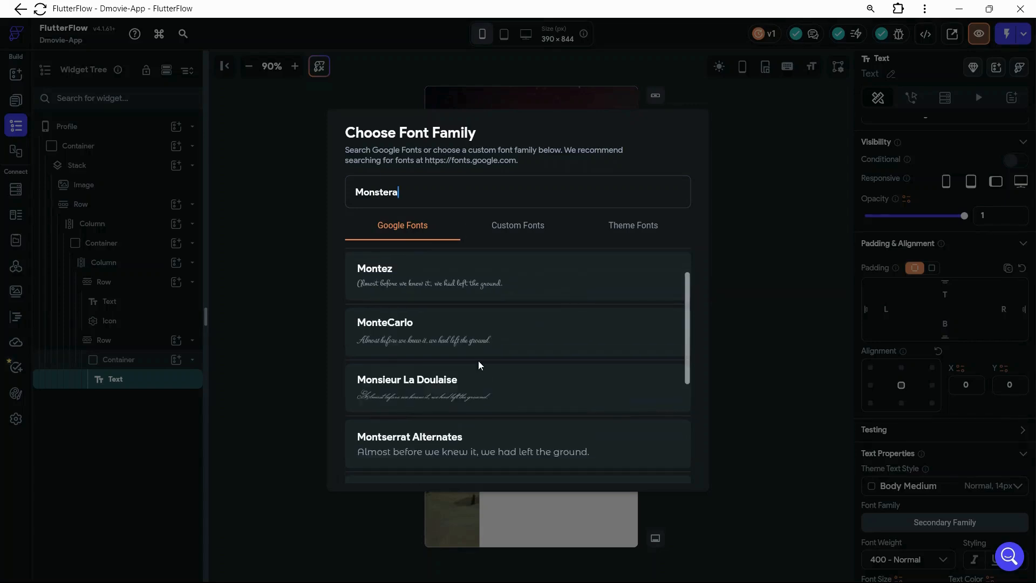
{"action": "scroll", "coordinate": [480, 366], "scroll_direction": "up", "scroll_amount": 2}
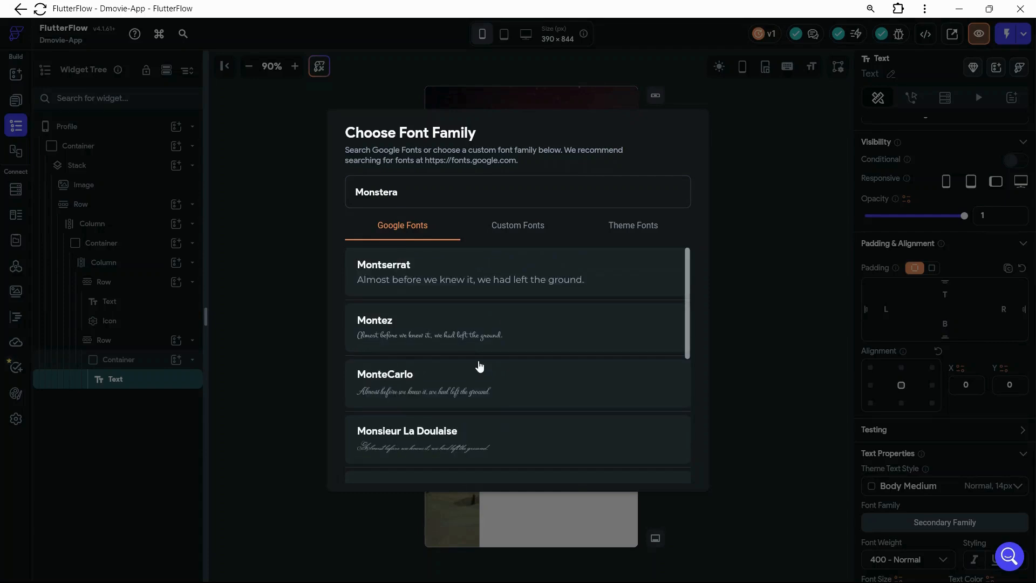
{"action": "left_click", "coordinate": [462, 276]}
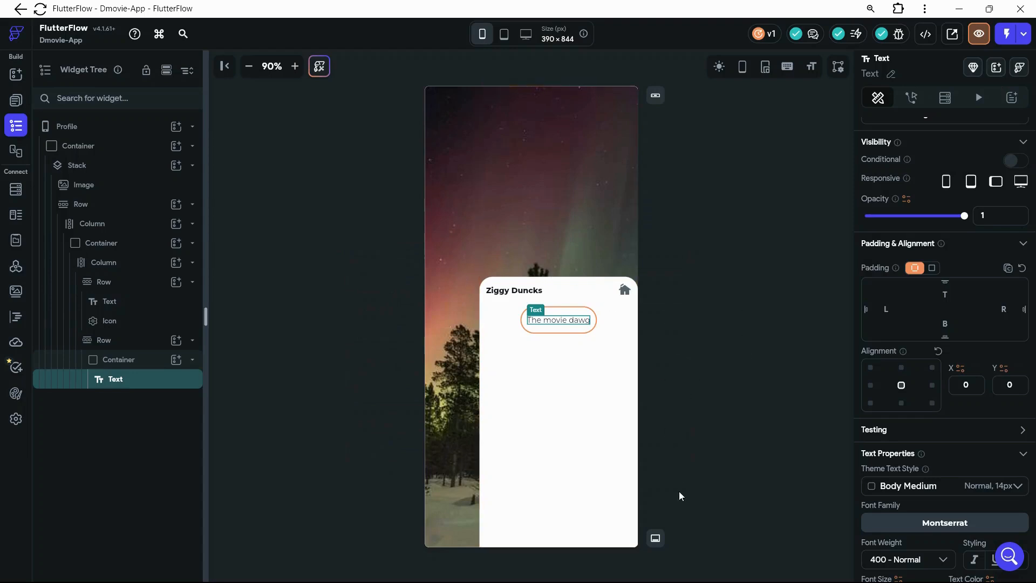
{"action": "left_click", "coordinate": [711, 575]}
{"action": "mouse_move", "coordinate": [713, 581]}
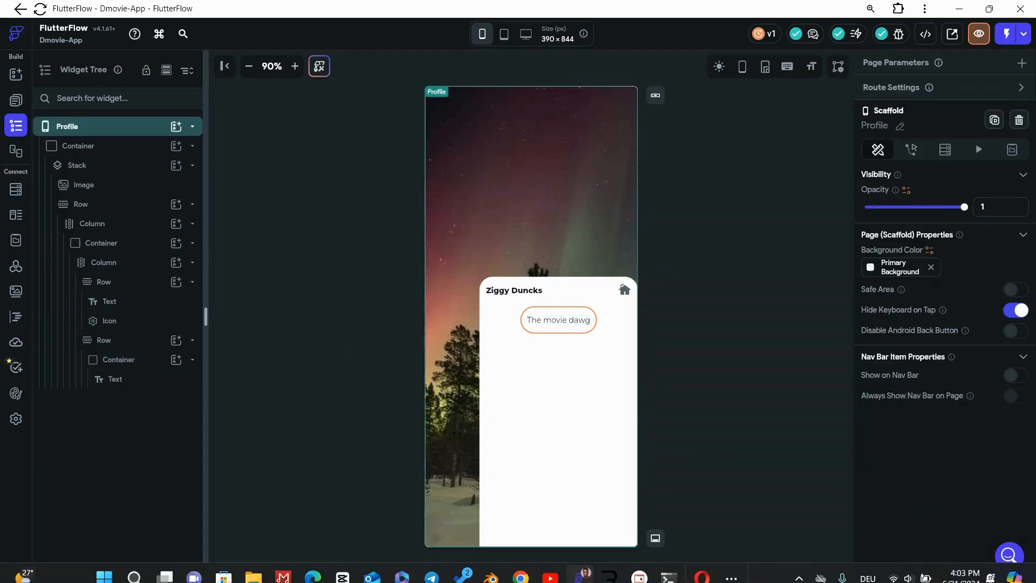
{"action": "left_click", "coordinate": [709, 572]}
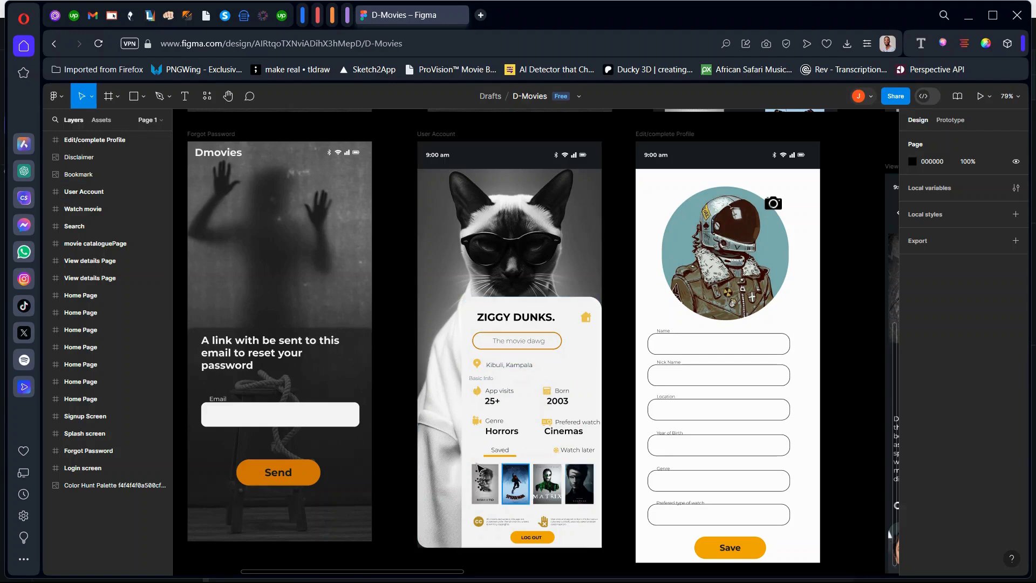
{"action": "left_click", "coordinate": [968, 16]}
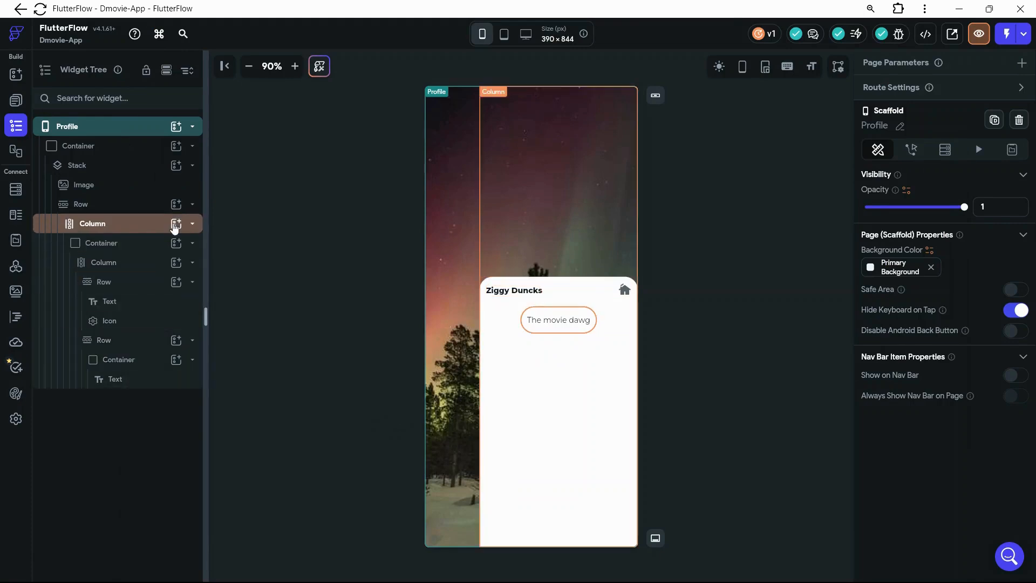
Add a new Row under the pill row and collapse the name and pill rows in the tree.
{"action": "left_click", "coordinate": [177, 263]}
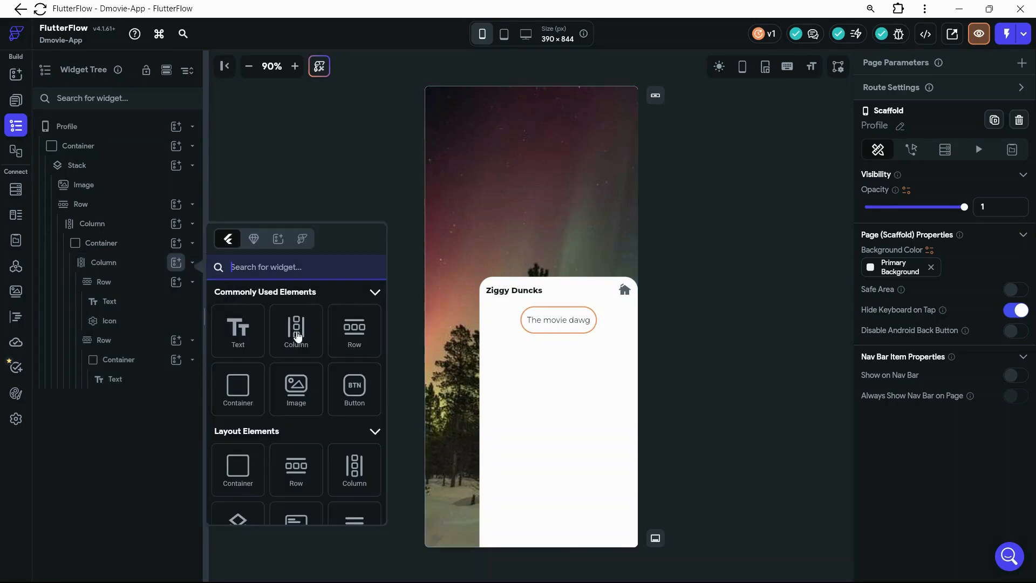
{"action": "left_click", "coordinate": [354, 330]}
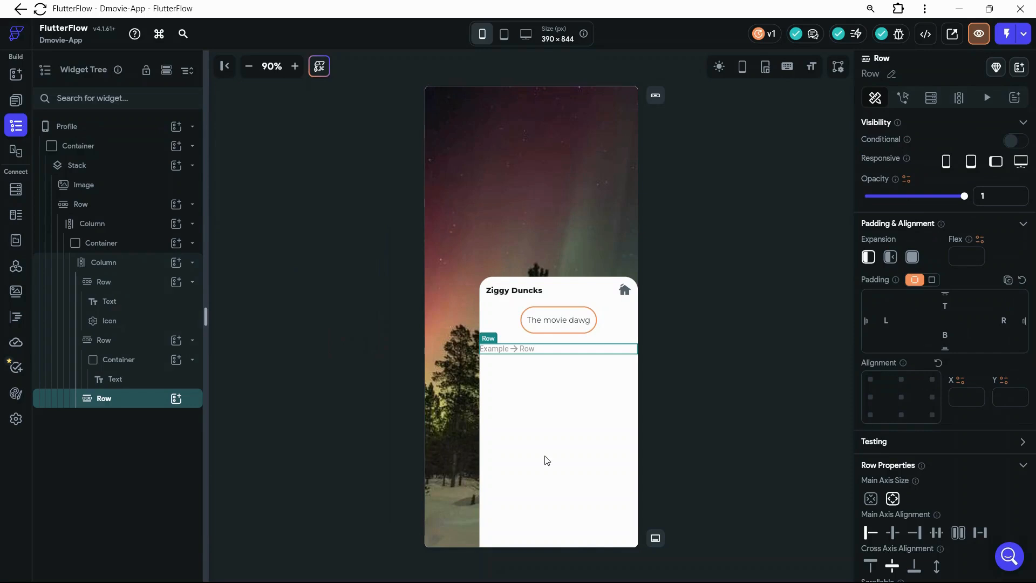
{"action": "left_click", "coordinate": [192, 283]}
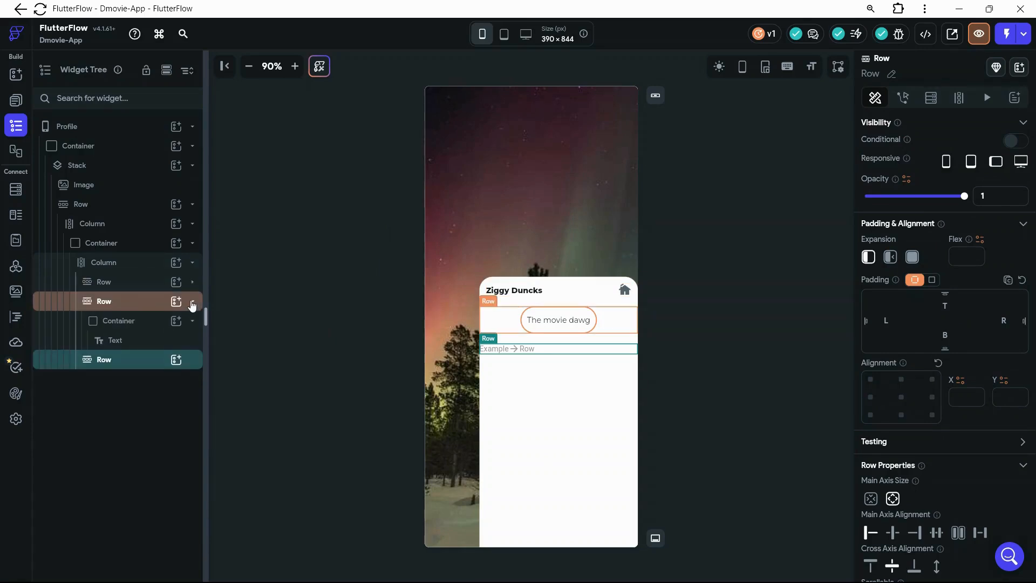
{"action": "left_click", "coordinate": [191, 304]}
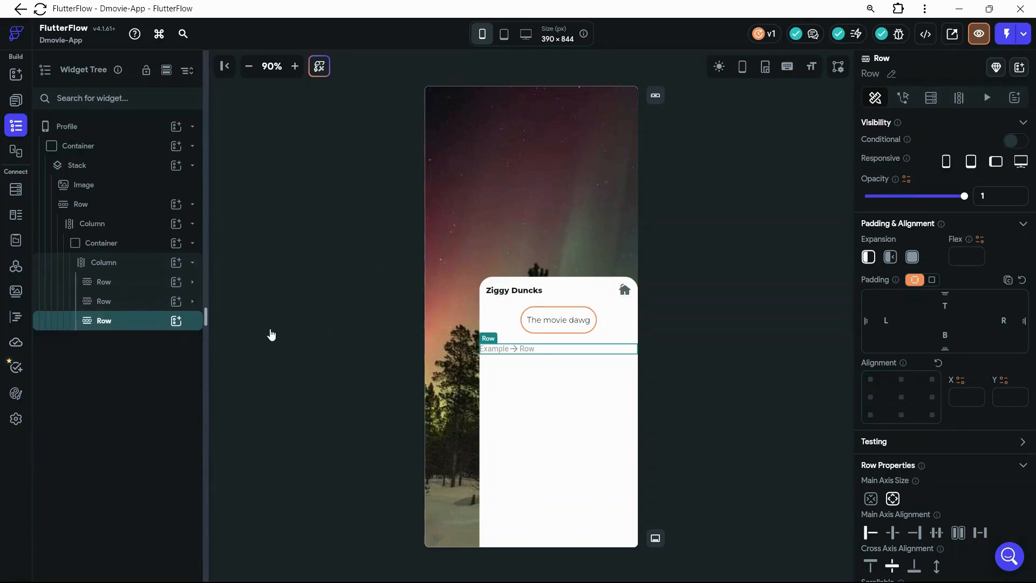
Add an Icon element from Base Elements into the empty third row.
{"action": "left_click", "coordinate": [176, 322]}
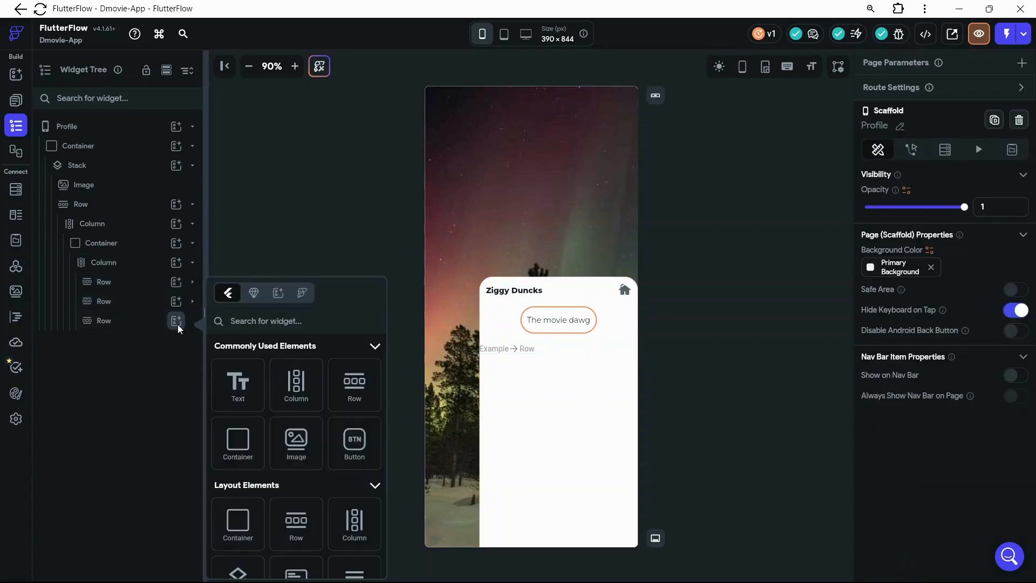
{"action": "scroll", "coordinate": [307, 478], "scroll_direction": "down", "scroll_amount": 2}
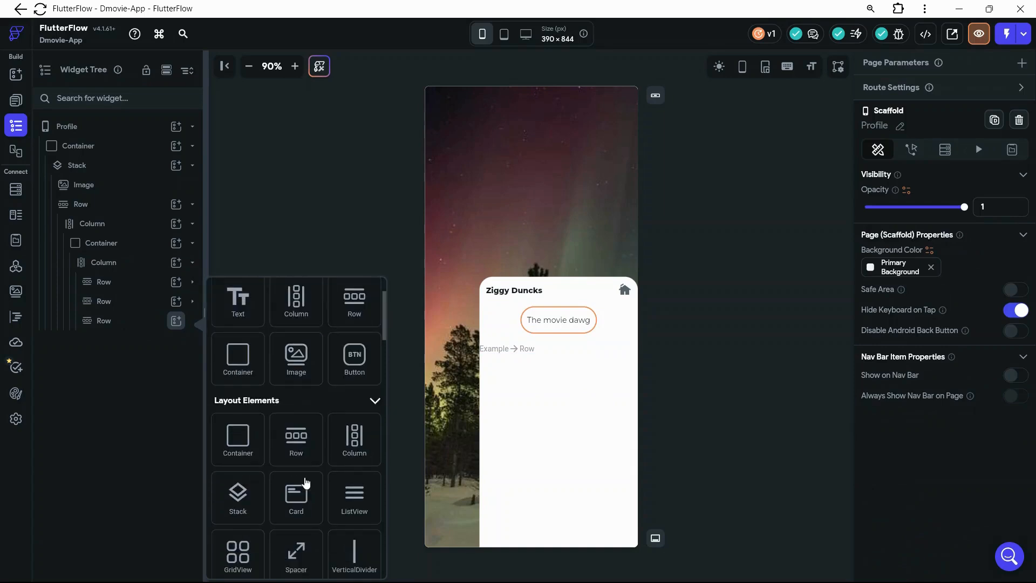
{"action": "scroll", "coordinate": [307, 482], "scroll_direction": "down", "scroll_amount": 4}
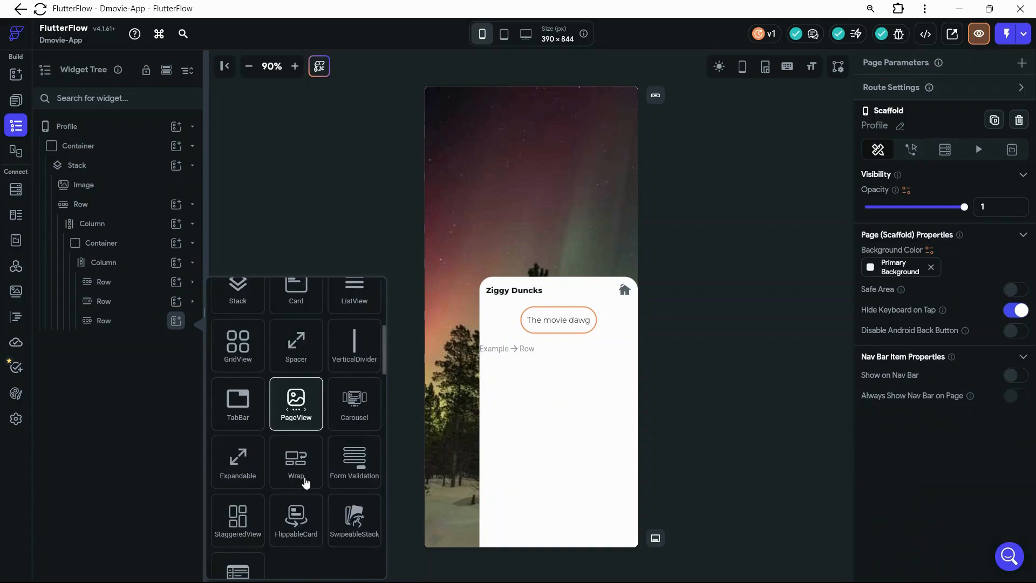
{"action": "scroll", "coordinate": [305, 482], "scroll_direction": "down", "scroll_amount": 2}
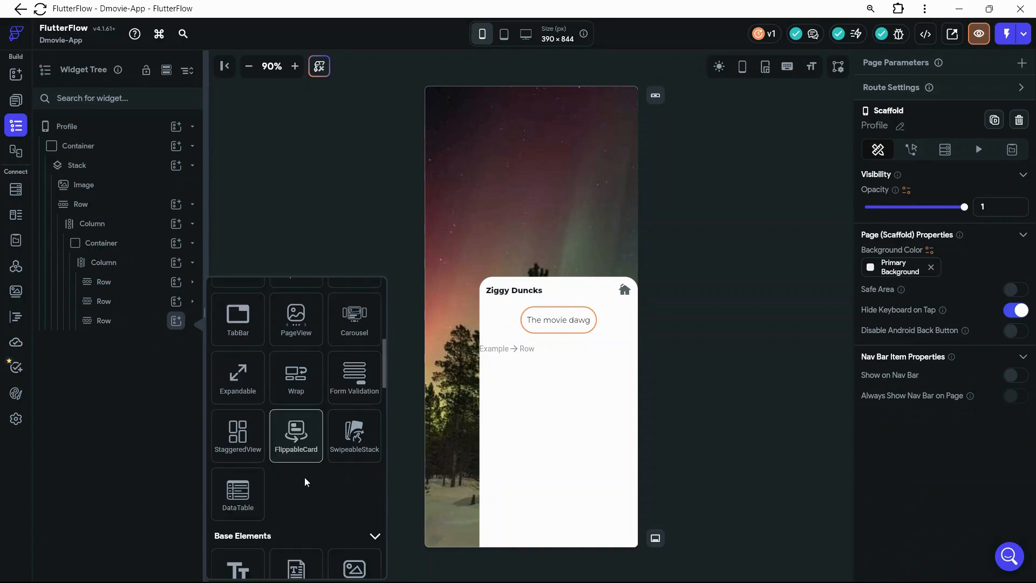
{"action": "scroll", "coordinate": [304, 477], "scroll_direction": "down", "scroll_amount": 4}
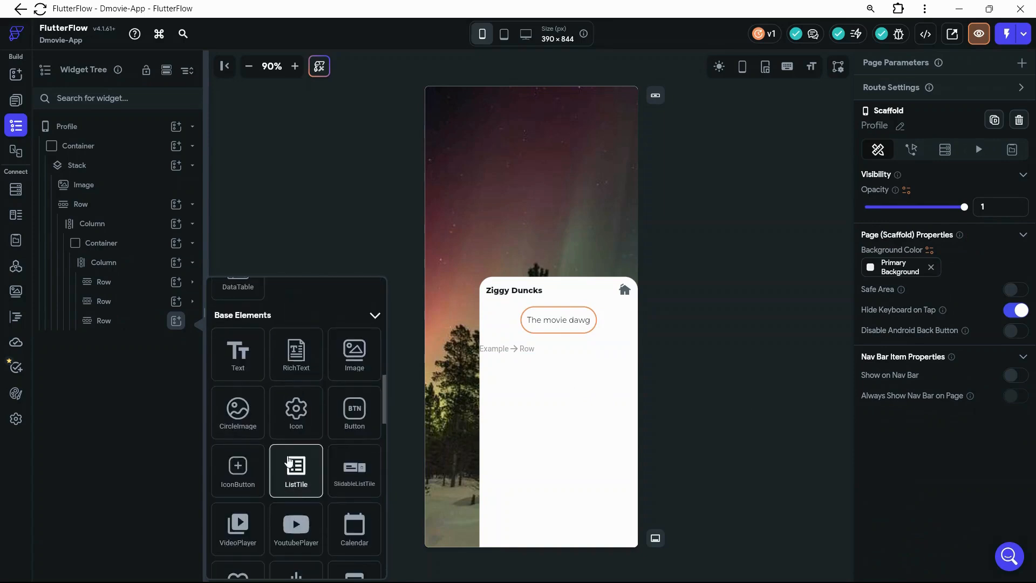
{"action": "left_click", "coordinate": [297, 415]}
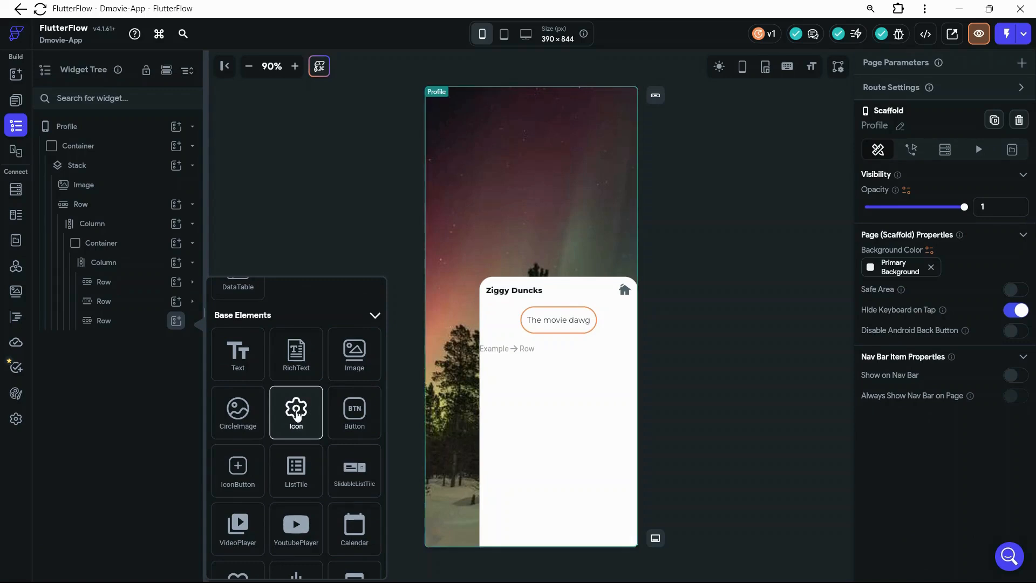
{"action": "left_click", "coordinate": [296, 412]}
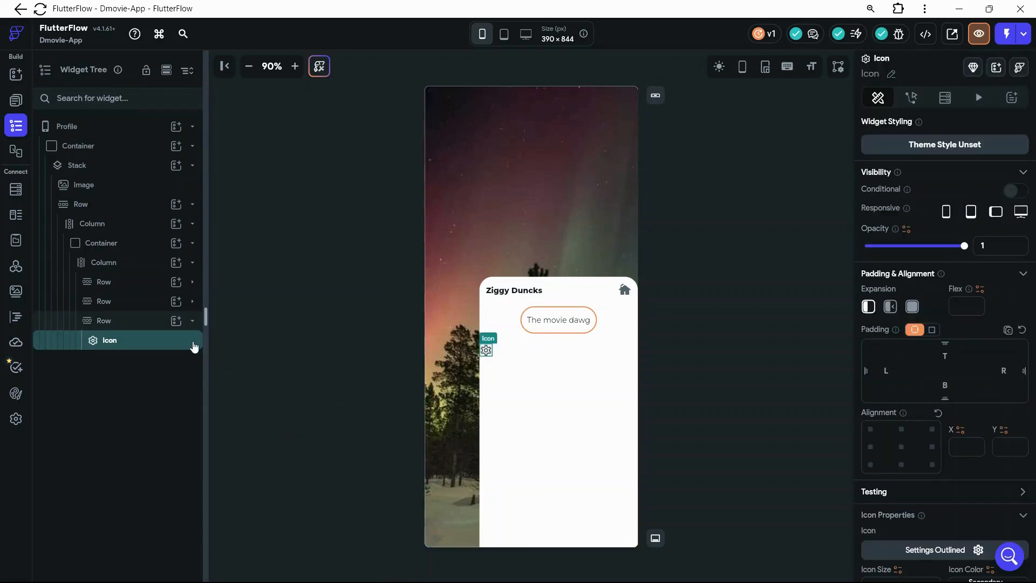
Reopen the row's element palette and clear the 'icon' search.
{"action": "left_click", "coordinate": [176, 322]}
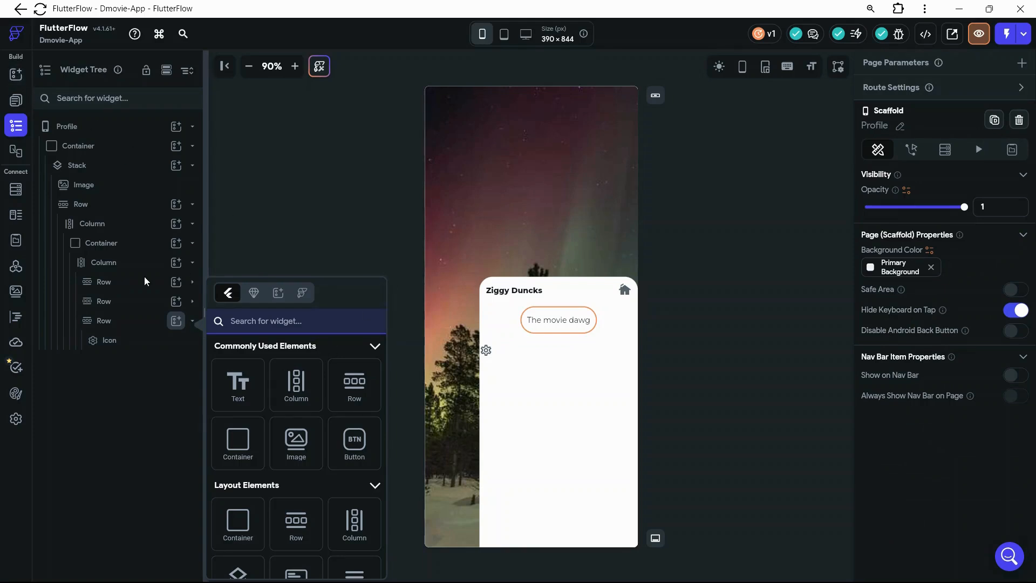
{"action": "left_click", "coordinate": [279, 320]}
{"action": "type", "text": "icon"}
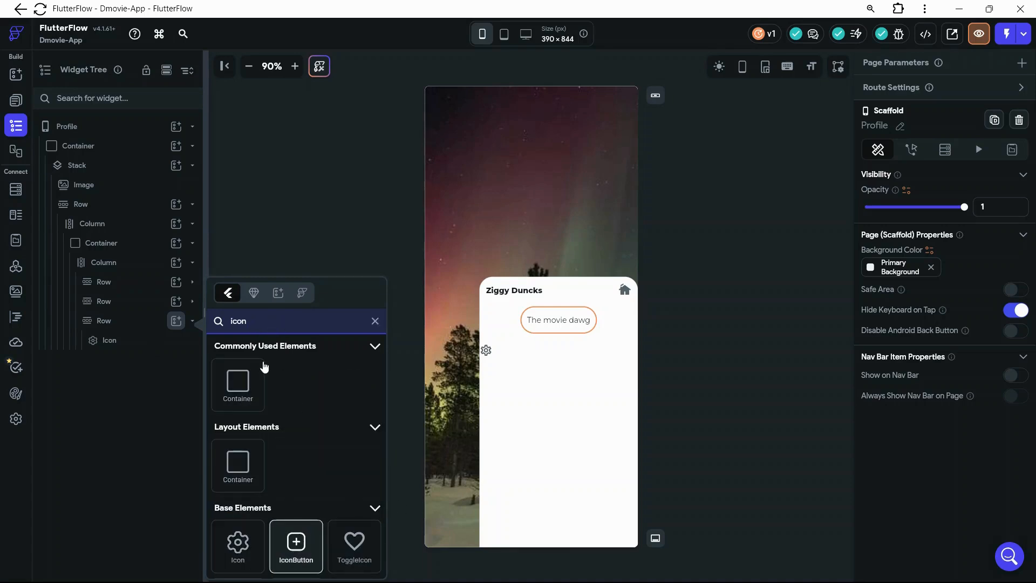
{"action": "left_click_drag", "start_coordinate": [250, 321], "coordinate": [227, 322]}
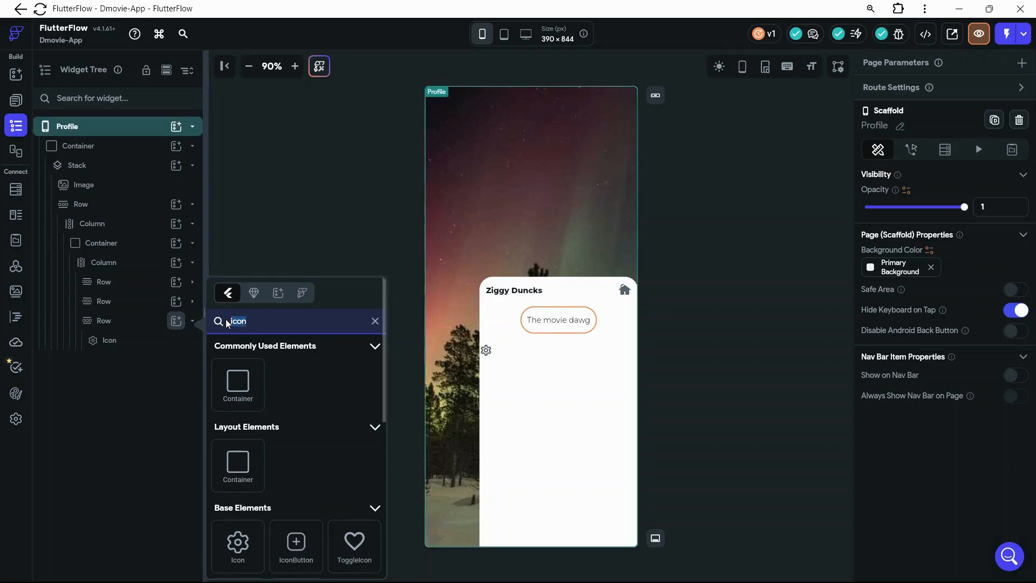
{"action": "key", "text": "BackSpace"}
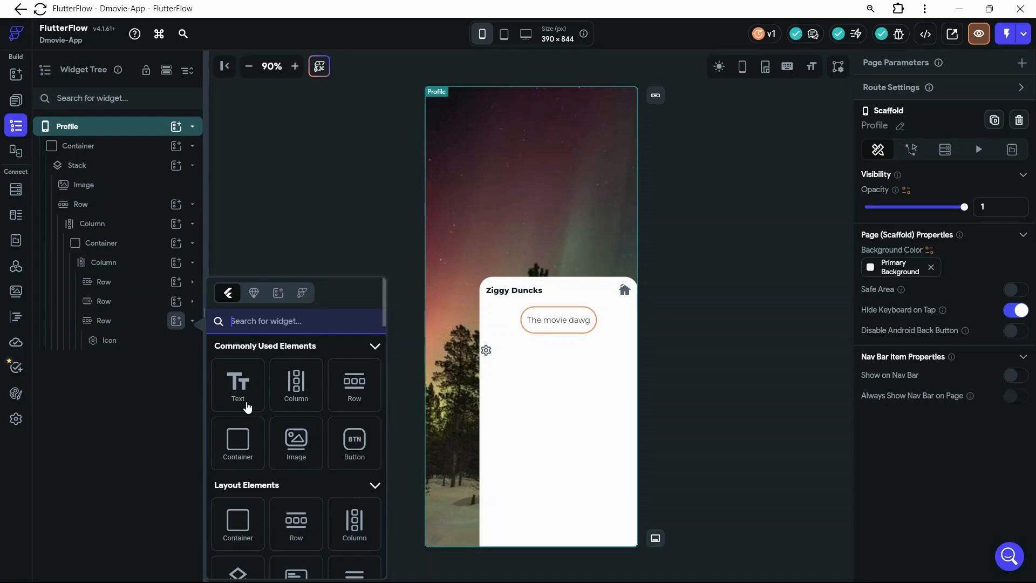
Add a Text widget after the icon and set the row's item spacing to 12.
{"action": "left_click", "coordinate": [247, 406]}
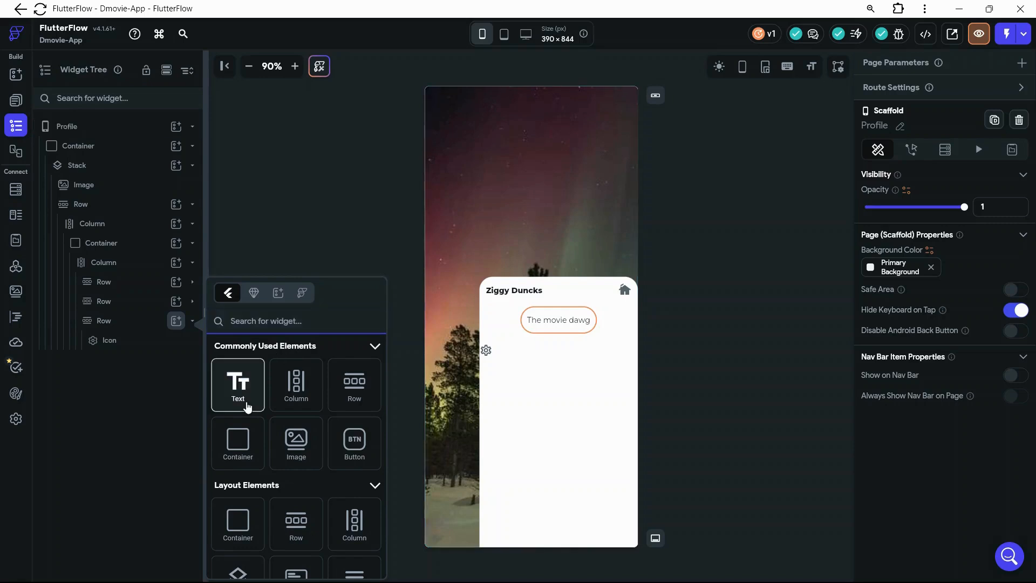
{"action": "left_click", "coordinate": [248, 406]}
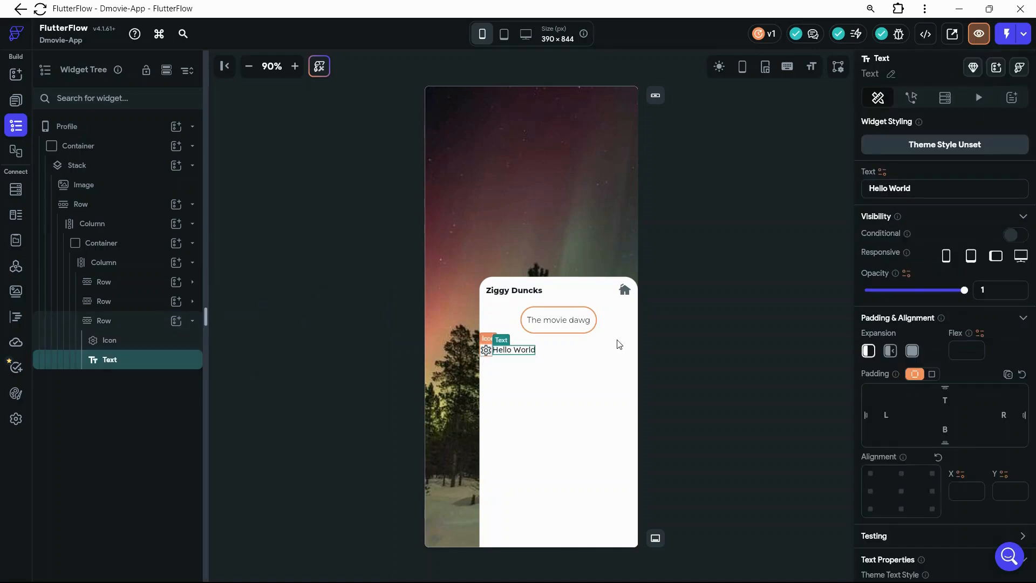
{"action": "left_click", "coordinate": [545, 350]}
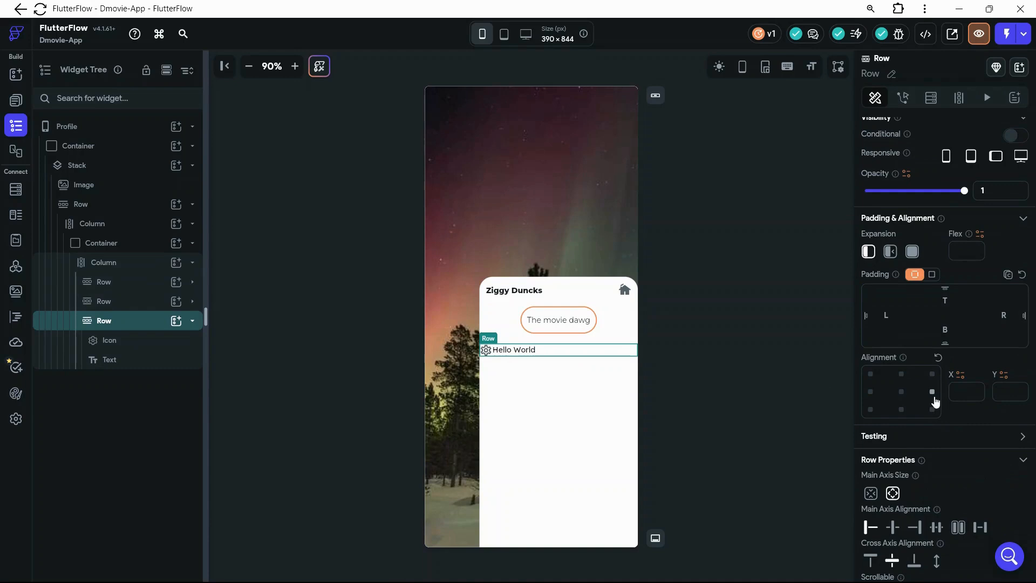
{"action": "scroll", "coordinate": [907, 467], "scroll_direction": "down", "scroll_amount": 1}
{"action": "scroll", "coordinate": [897, 504], "scroll_direction": "down", "scroll_amount": 3}
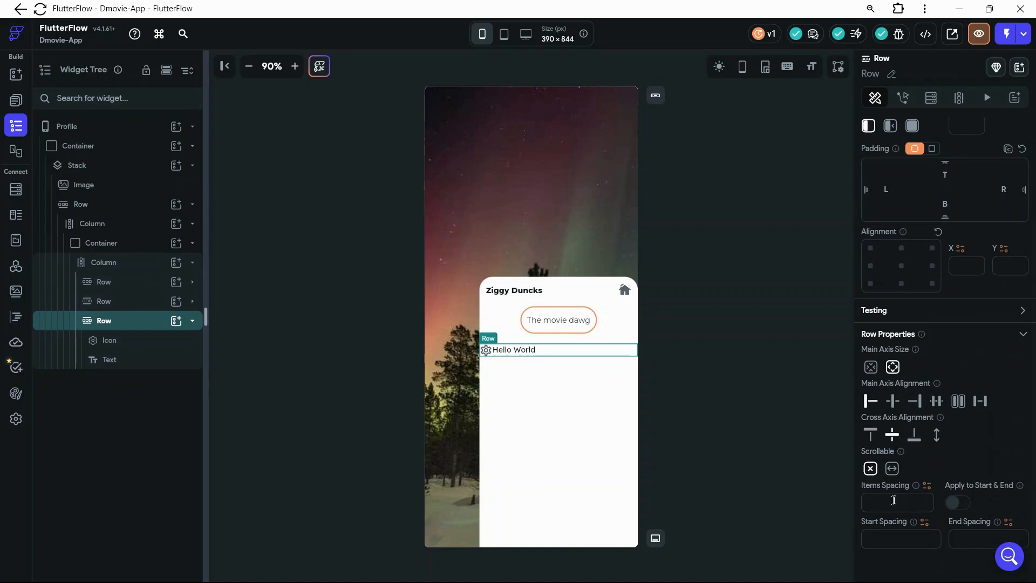
{"action": "type", "text": "12"}
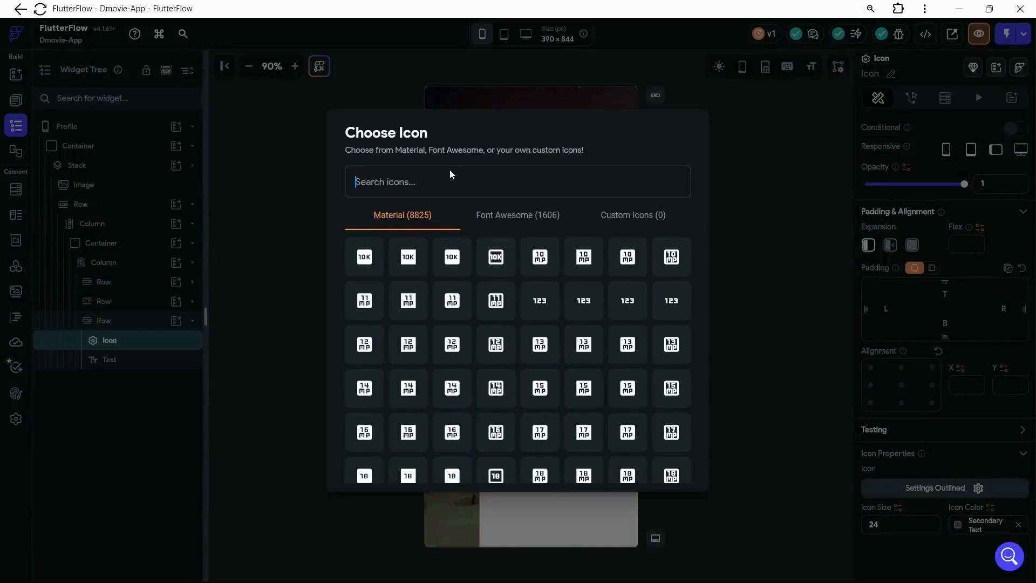
Swap the row's icon for the location pin found by searching 'location'.
{"action": "left_click", "coordinate": [451, 170]}
{"action": "type", "text": "locatio"}
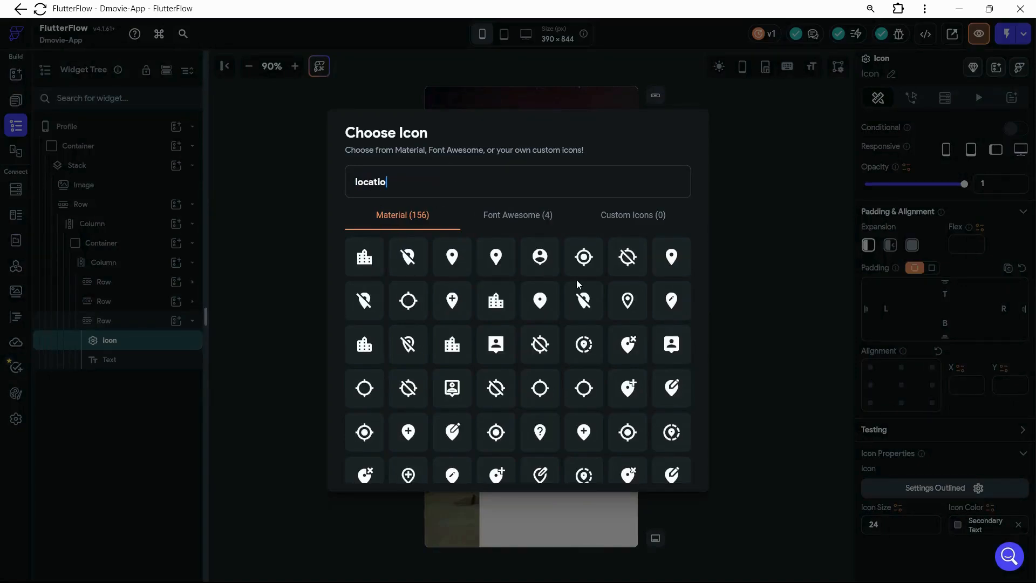
{"action": "type", "text": "n"}
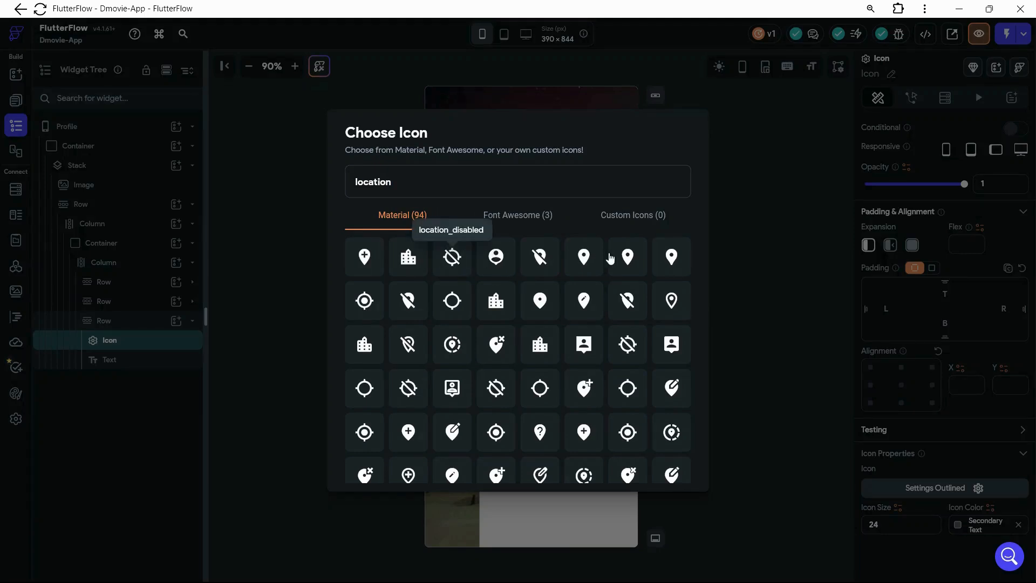
{"action": "left_click", "coordinate": [677, 262]}
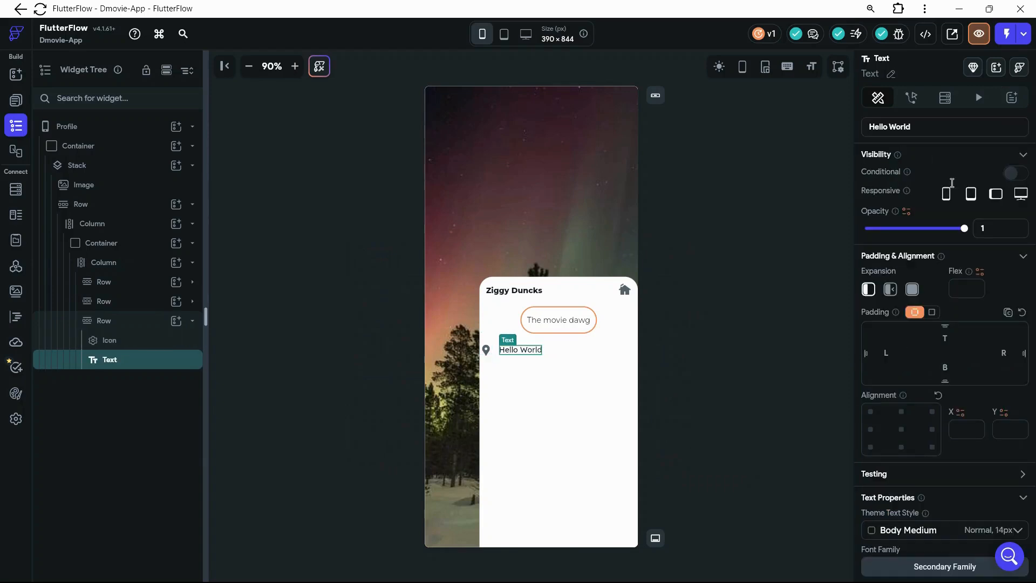
Replace 'Hello World' beside the pin with the neighbourhood and city name.
{"action": "left_click_drag", "start_coordinate": [915, 122], "coordinate": [870, 128]}
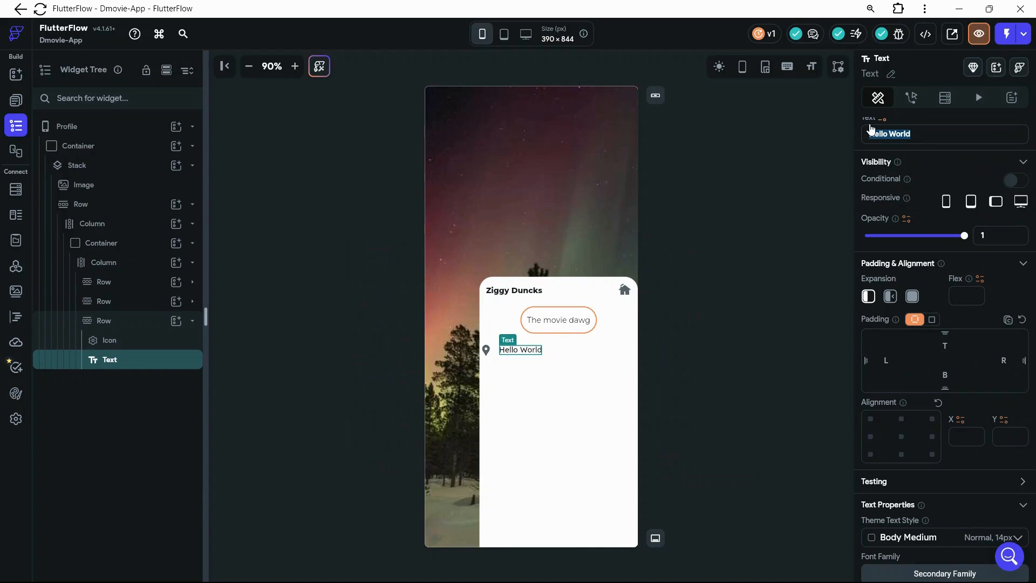
{"action": "type", "text": "Kibu"}
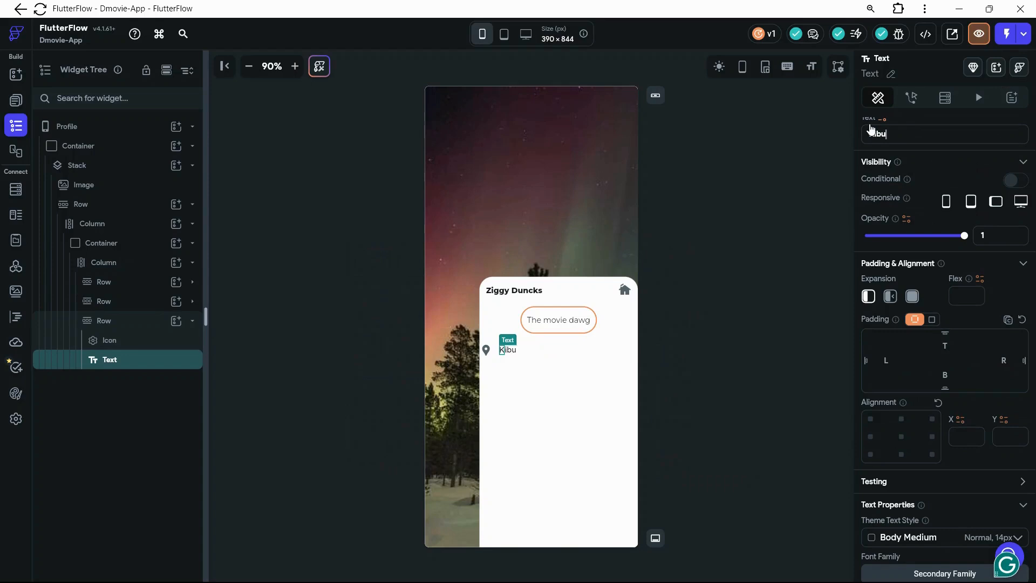
{"action": "type", "text": "li, k"}
{"action": "key", "text": "BackSpace"}
{"action": "type", "text": "Kampala "}
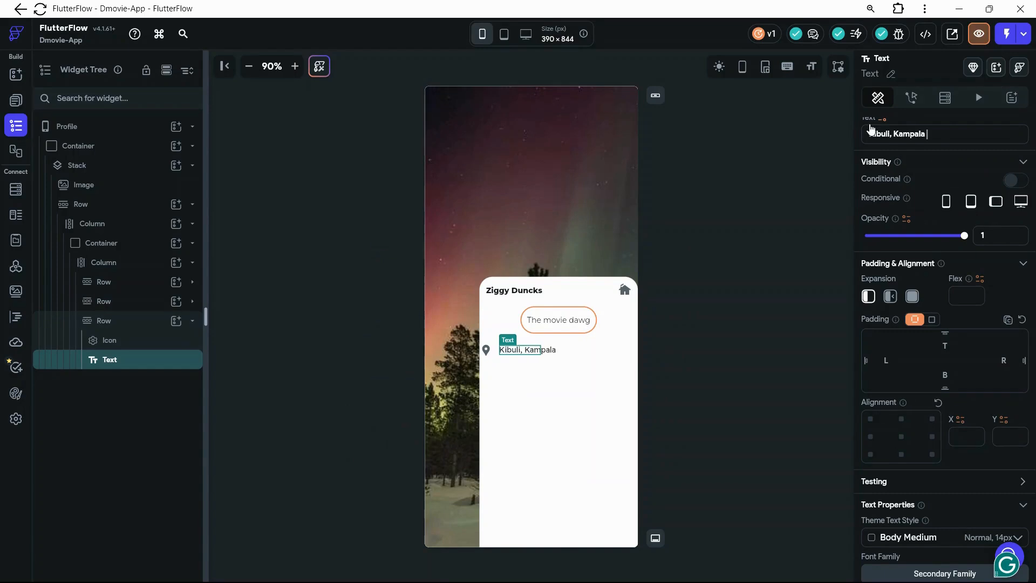
{"action": "type", "text": "Uganda"}
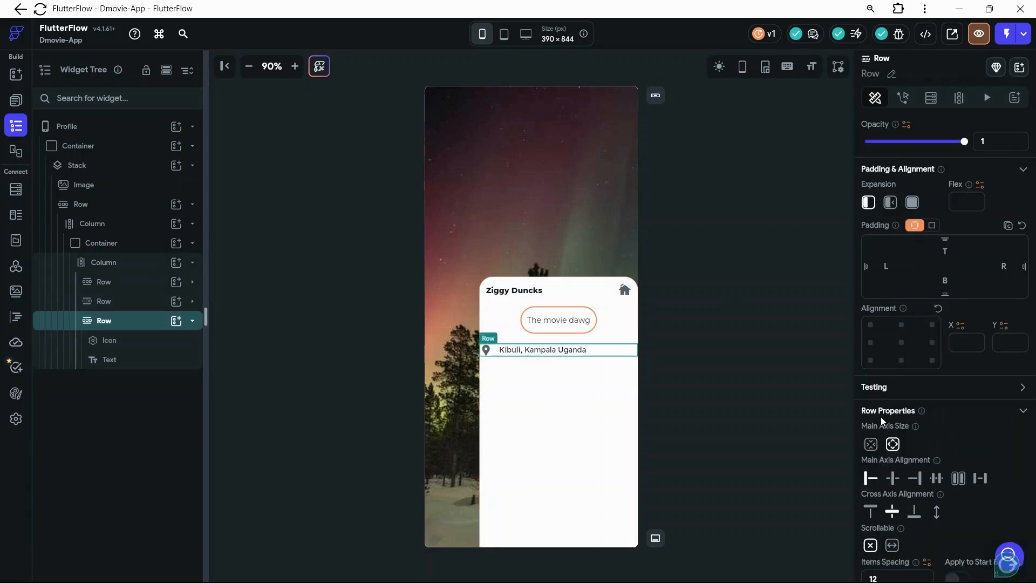
Give the location row 12 px of left padding.
{"action": "scroll", "coordinate": [928, 371], "scroll_direction": "down", "scroll_amount": 1}
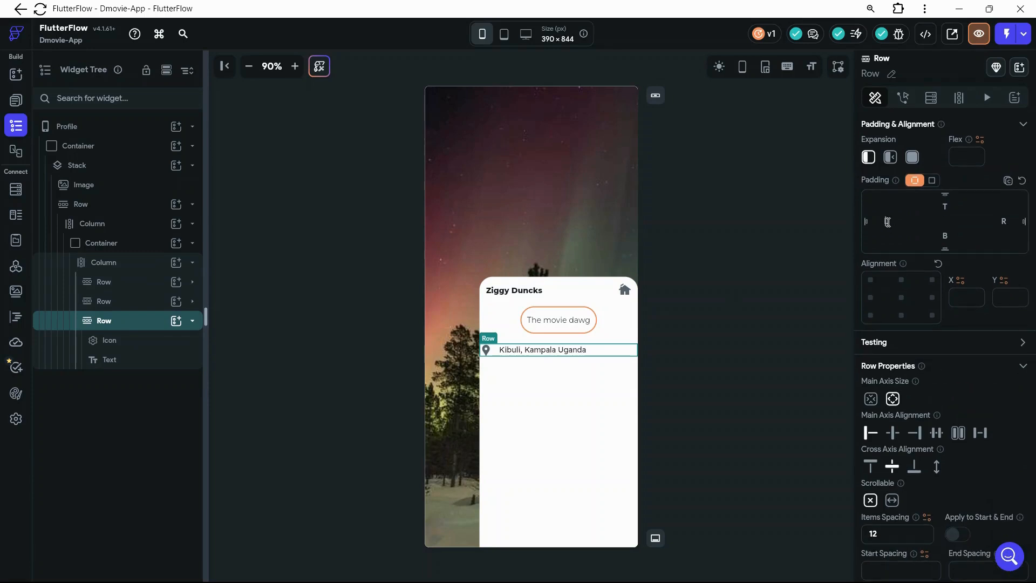
{"action": "left_click", "coordinate": [887, 222]}
{"action": "type", "text": "12"}
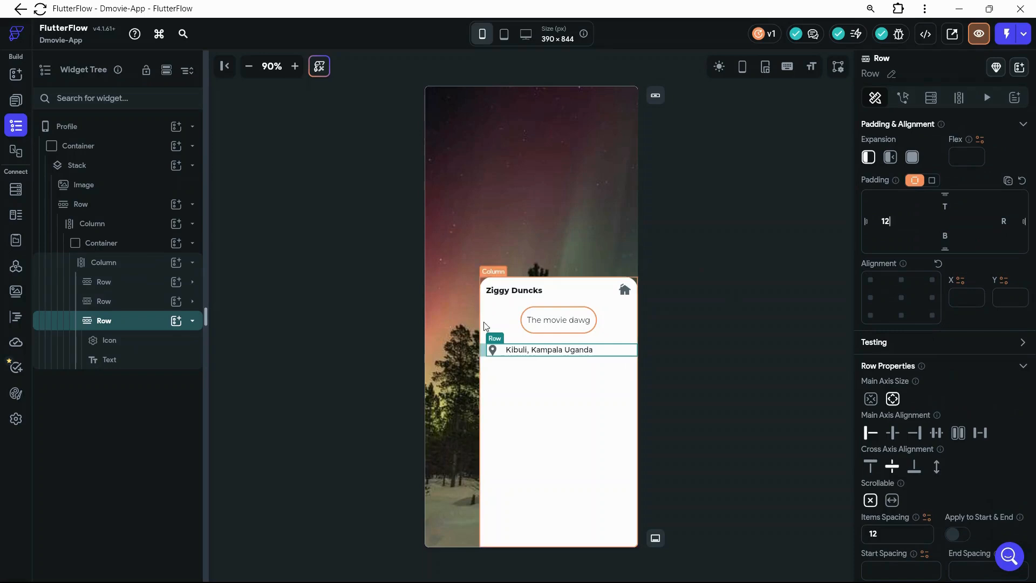
{"action": "left_click", "coordinate": [603, 398]}
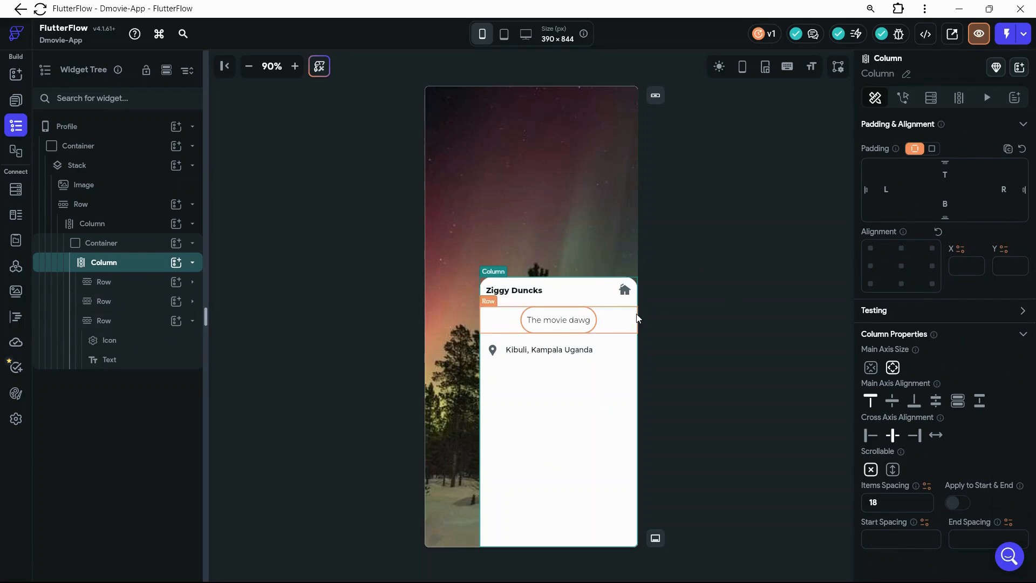
{"action": "left_click", "coordinate": [193, 323]}
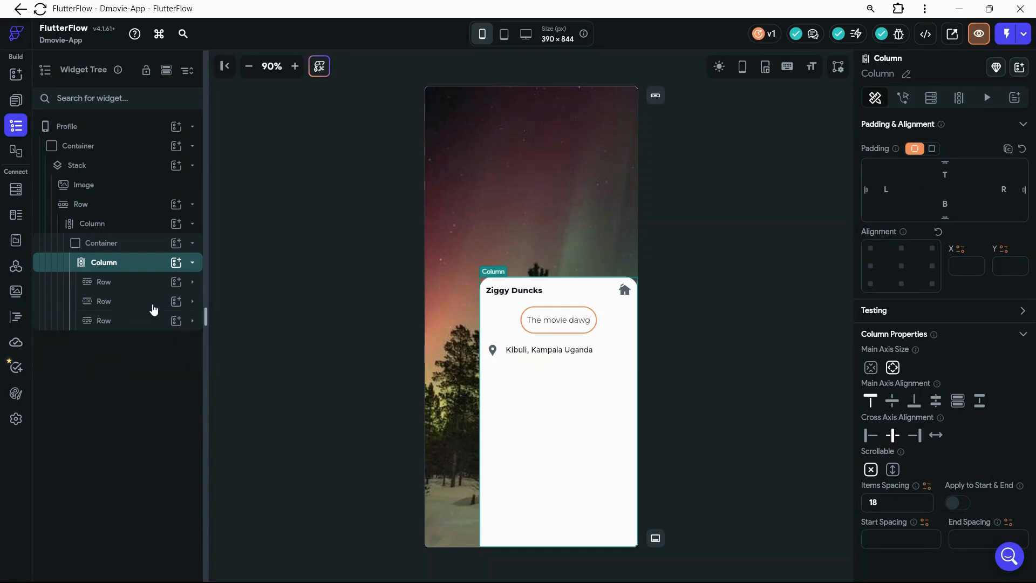
{"action": "left_click", "coordinate": [176, 264]}
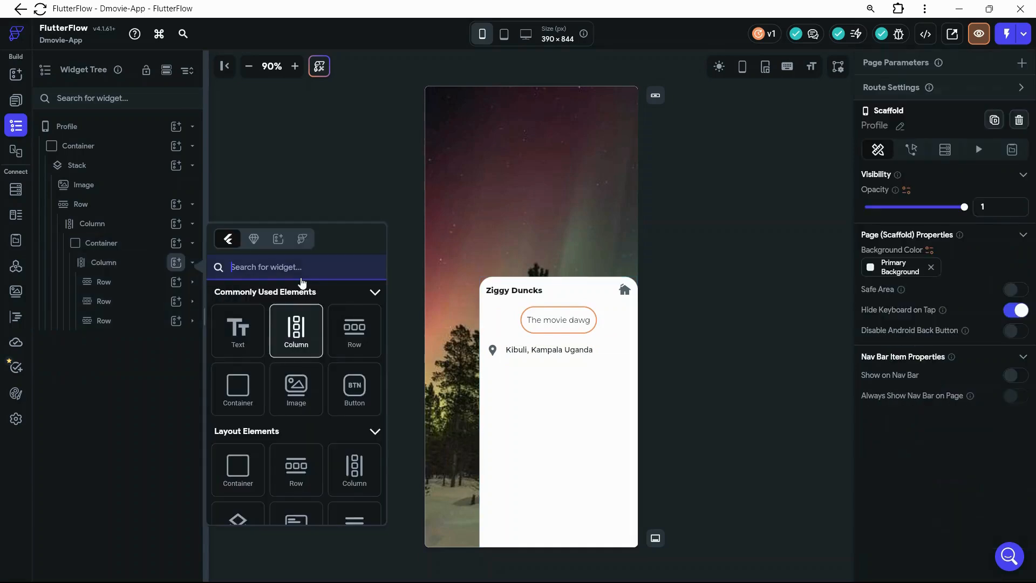
Search for 'divider' and add a Divider below the location row.
{"action": "left_click", "coordinate": [300, 277]}
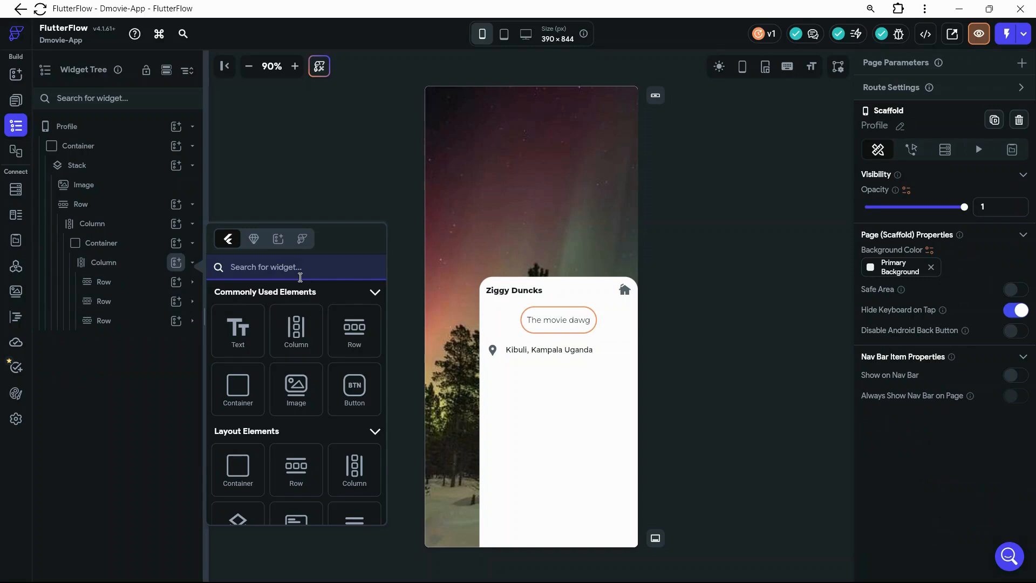
{"action": "type", "text": "divider"}
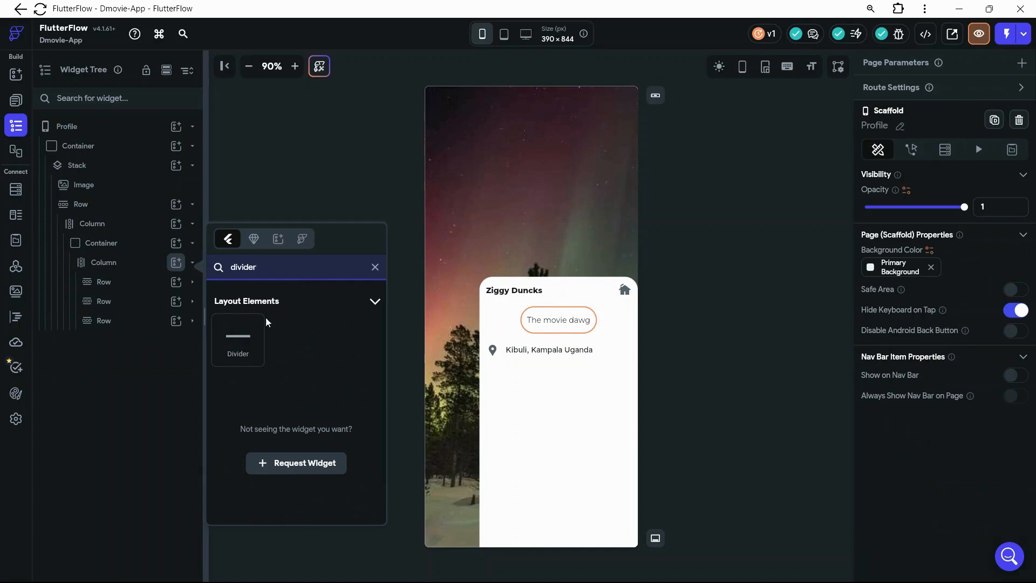
{"action": "left_click", "coordinate": [244, 361]}
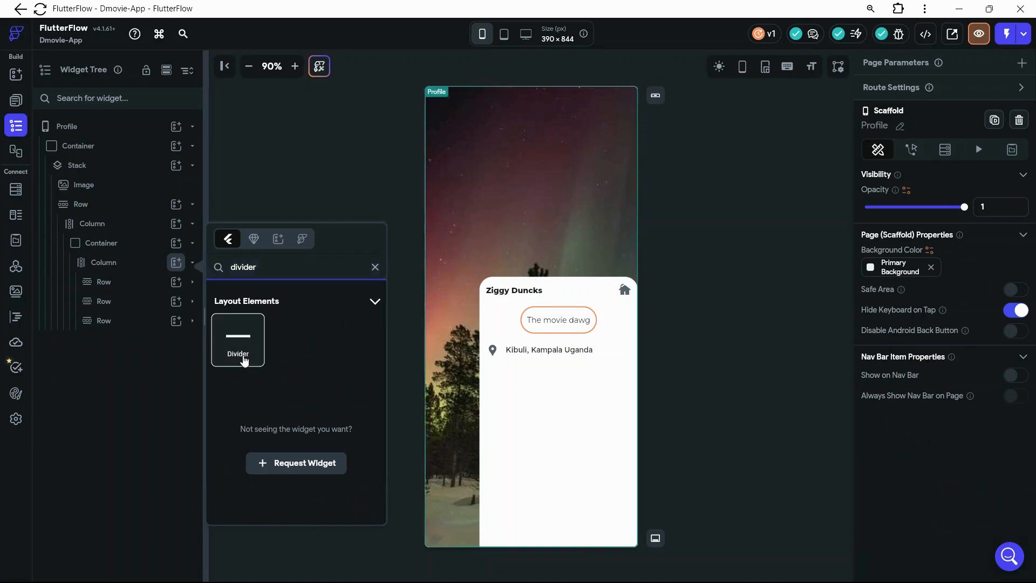
{"action": "left_click", "coordinate": [244, 361]}
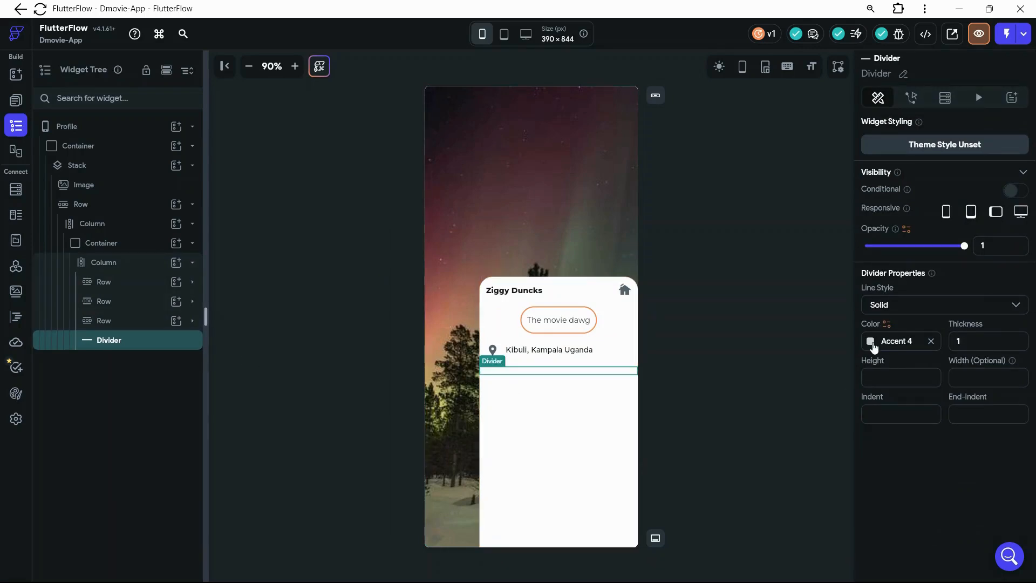
Change the divider colour from Alternate to a custom grey, #B6B9BE.
{"action": "left_click", "coordinate": [871, 342]}
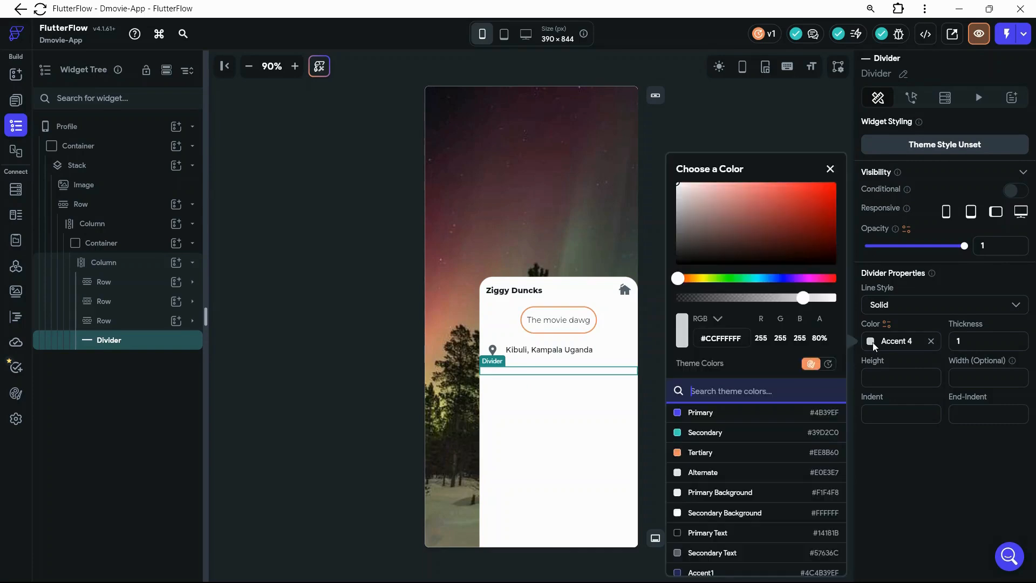
{"action": "left_click", "coordinate": [711, 481]}
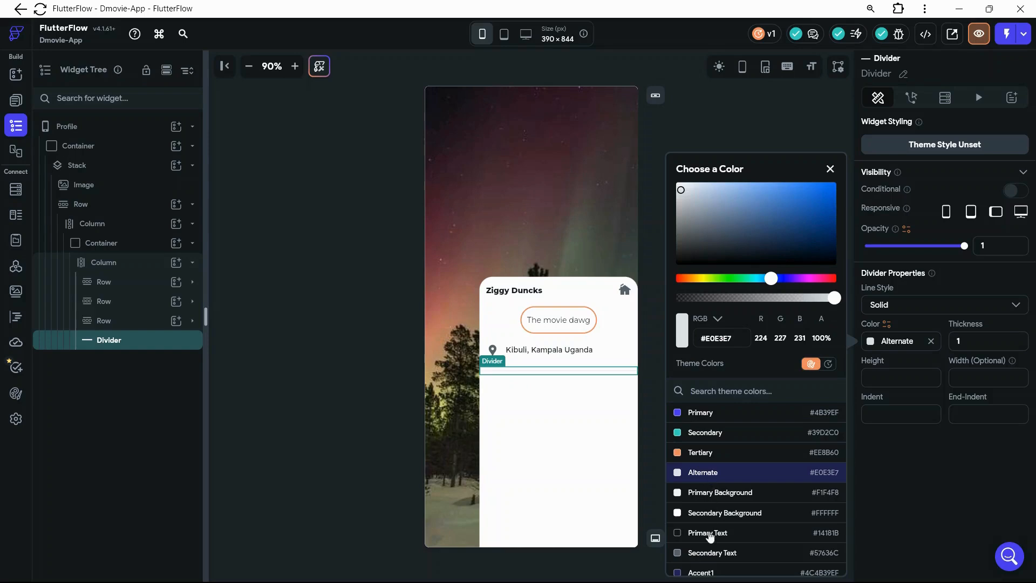
{"action": "left_click", "coordinate": [683, 203]}
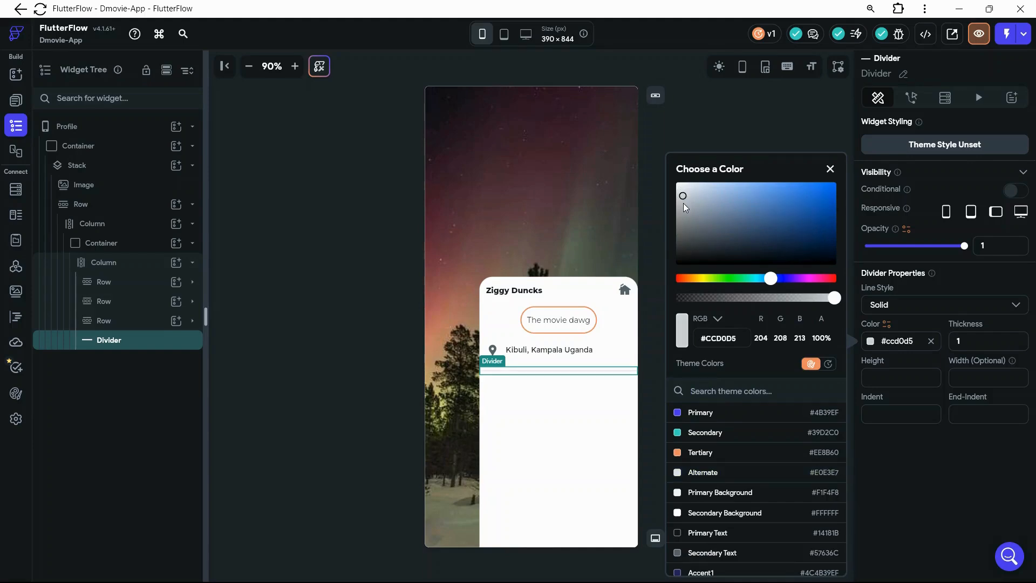
{"action": "left_click", "coordinate": [683, 204]}
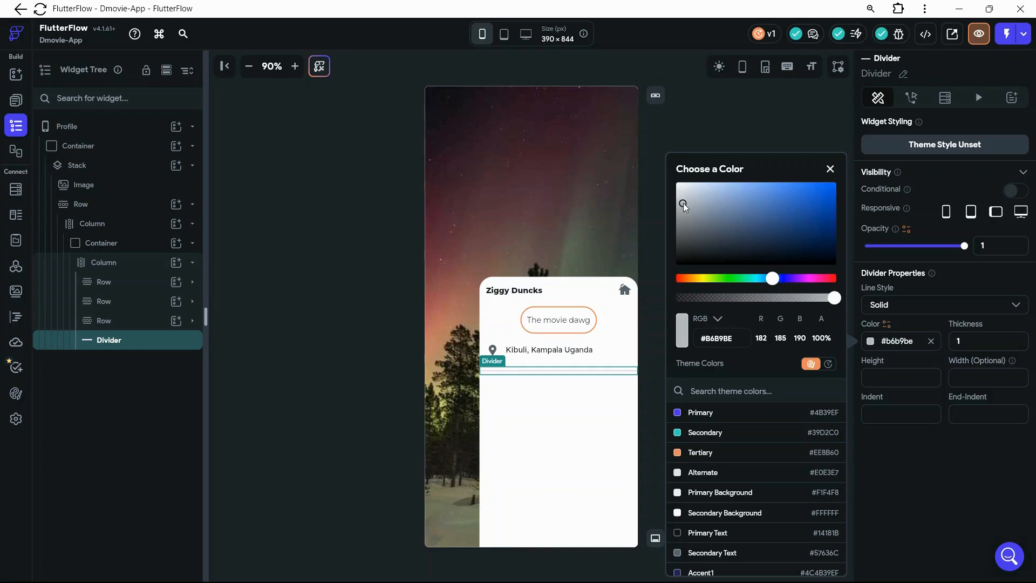
{"action": "left_click", "coordinate": [555, 419]}
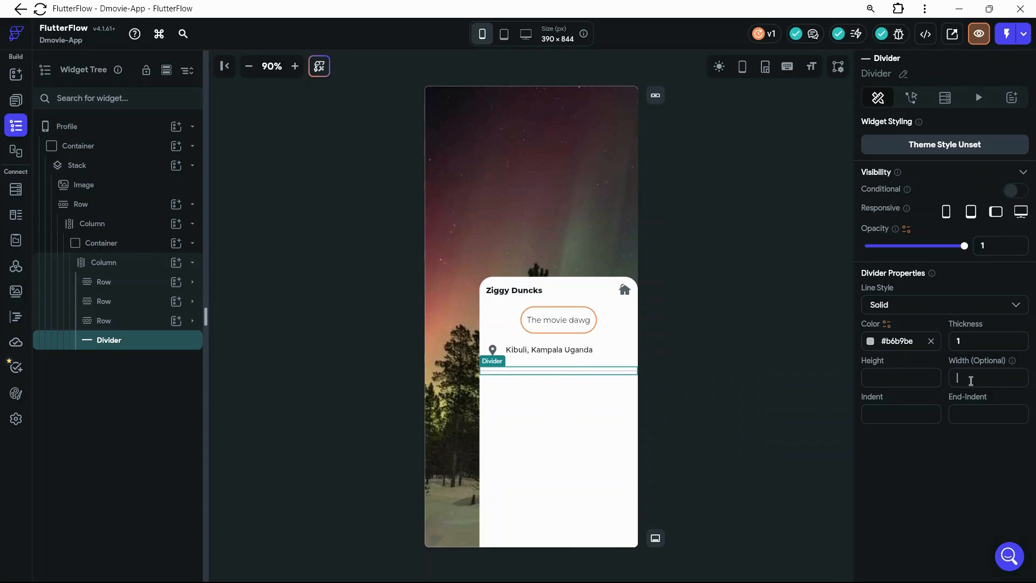
Set the divider's optional width to 270, after trying 120, 220 and 280.
{"action": "type", "text": "120"}
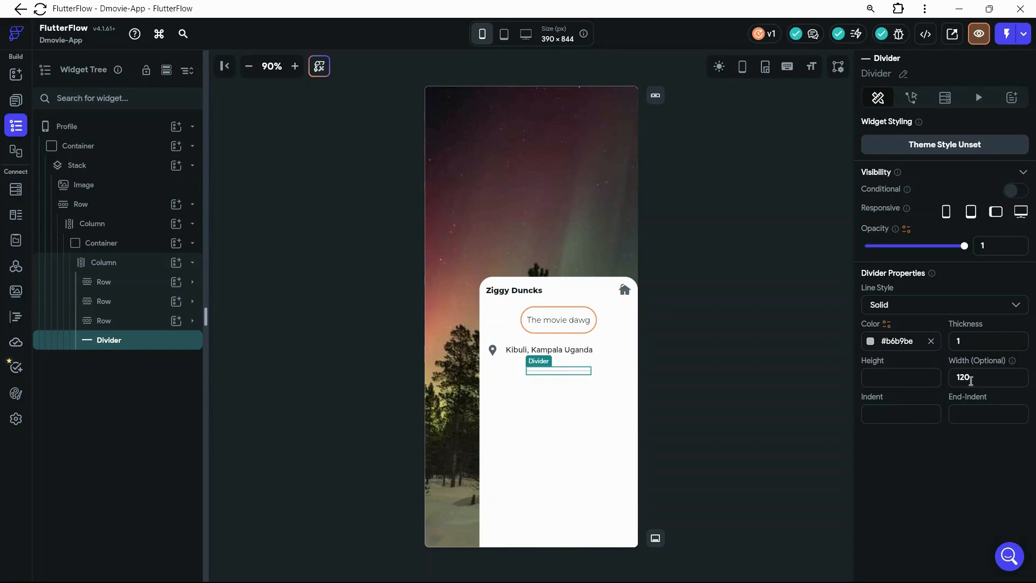
{"action": "key", "text": "BackSpace"}
{"action": "type", "text": "2"}
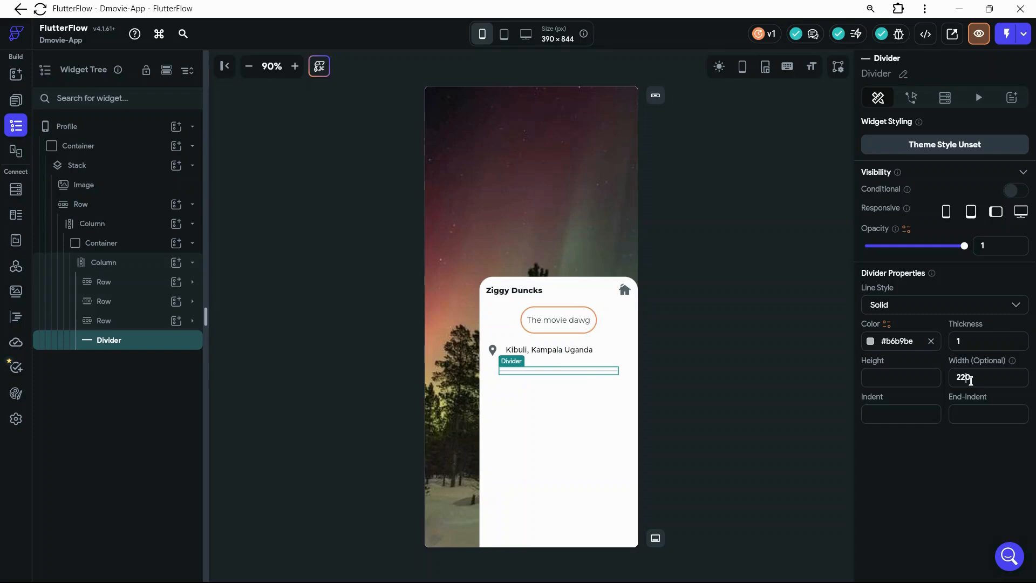
{"action": "key", "text": "BackSpace"}
{"action": "type", "text": "8"}
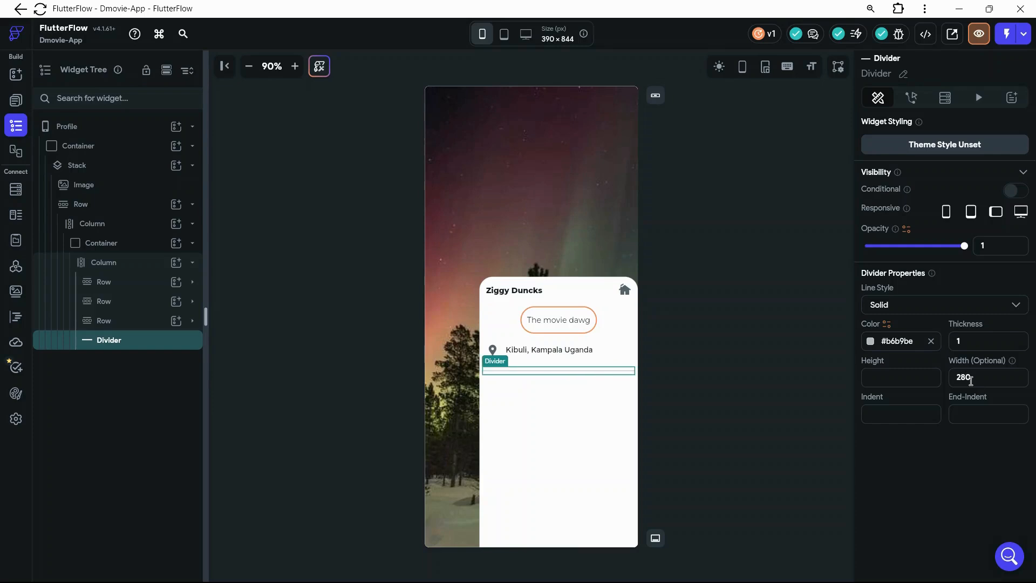
{"action": "key", "text": "BackSpace"}
{"action": "type", "text": "7"}
Set the card Column's item spacing to 16 and open its add-child widget list.
{"action": "left_click", "coordinate": [446, 321]}
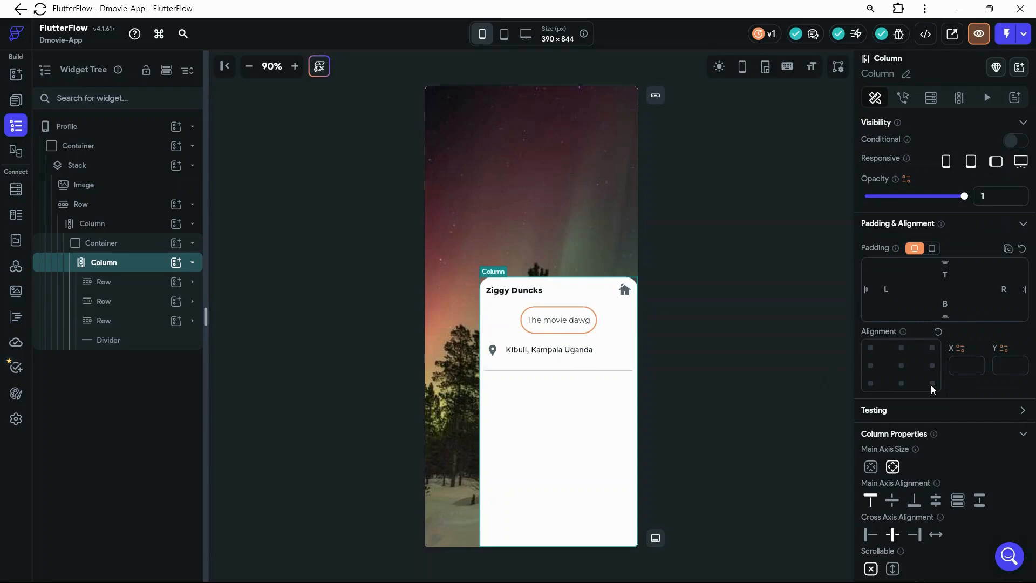
{"action": "scroll", "coordinate": [931, 384], "scroll_direction": "down", "scroll_amount": 3}
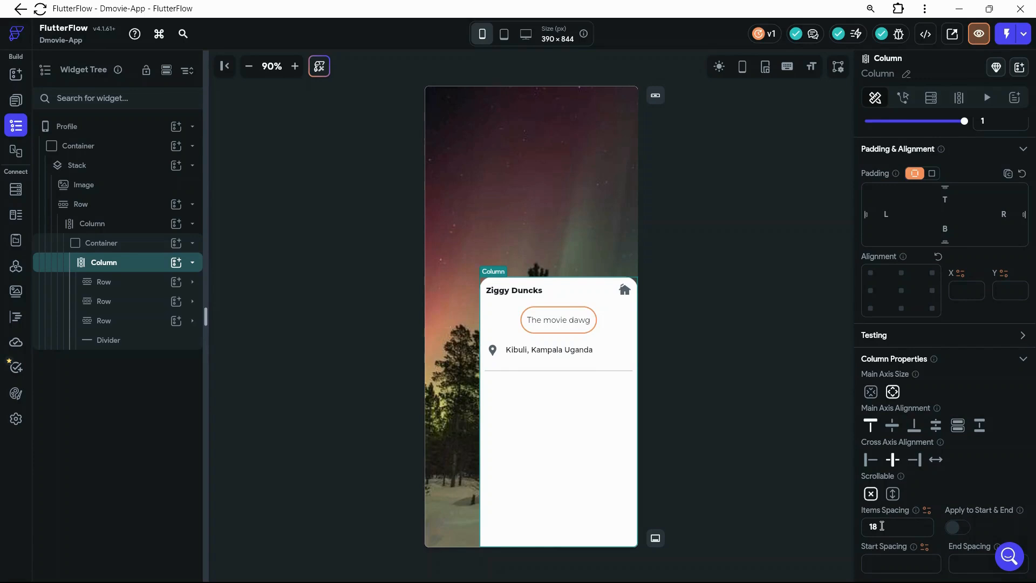
{"action": "key", "text": "BackSpace"}
{"action": "type", "text": "6"}
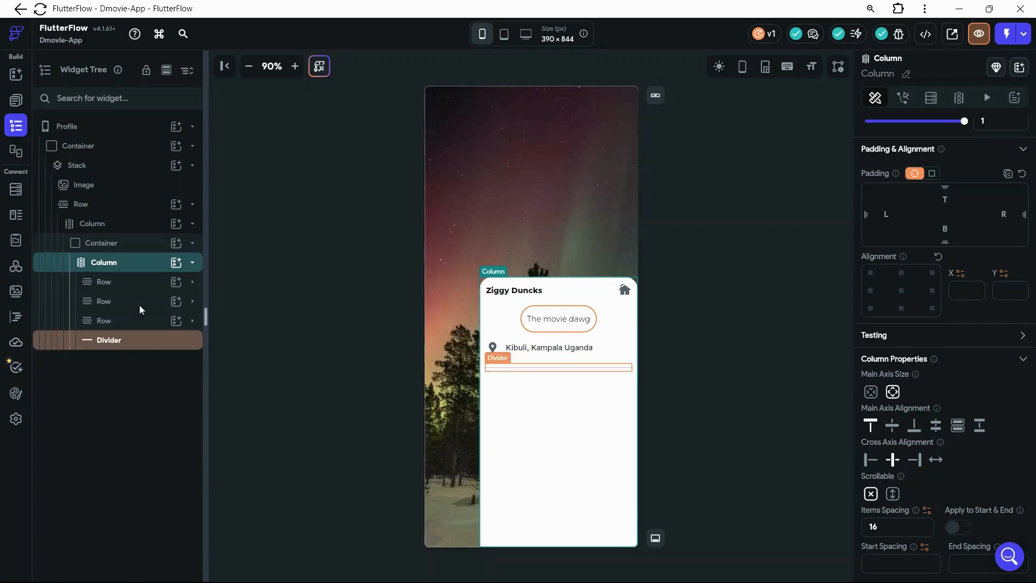
{"action": "left_click", "coordinate": [177, 263]}
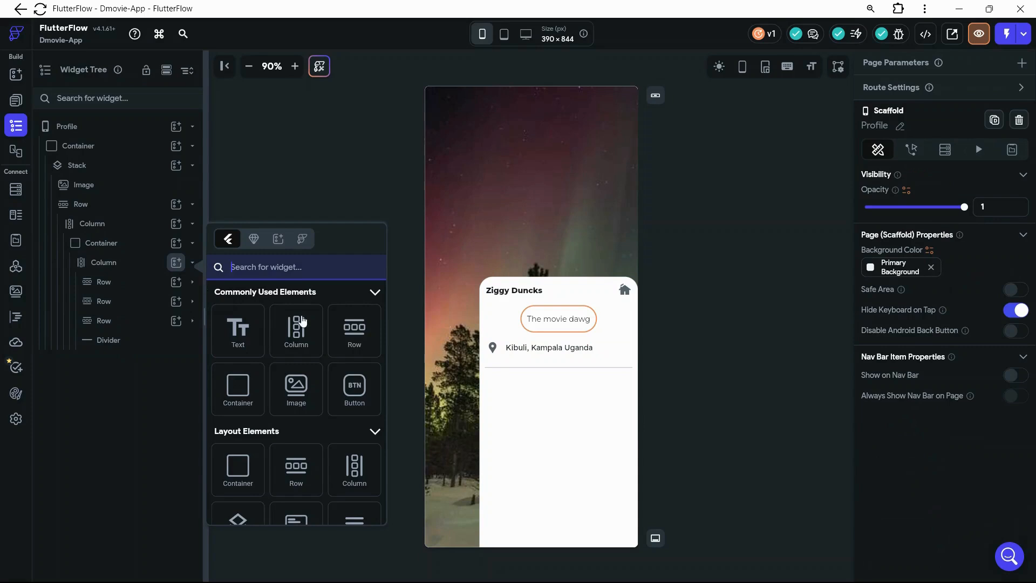
Add an empty Row under the divider, then bring up the Figma design in Opera.
{"action": "left_click", "coordinate": [363, 350]}
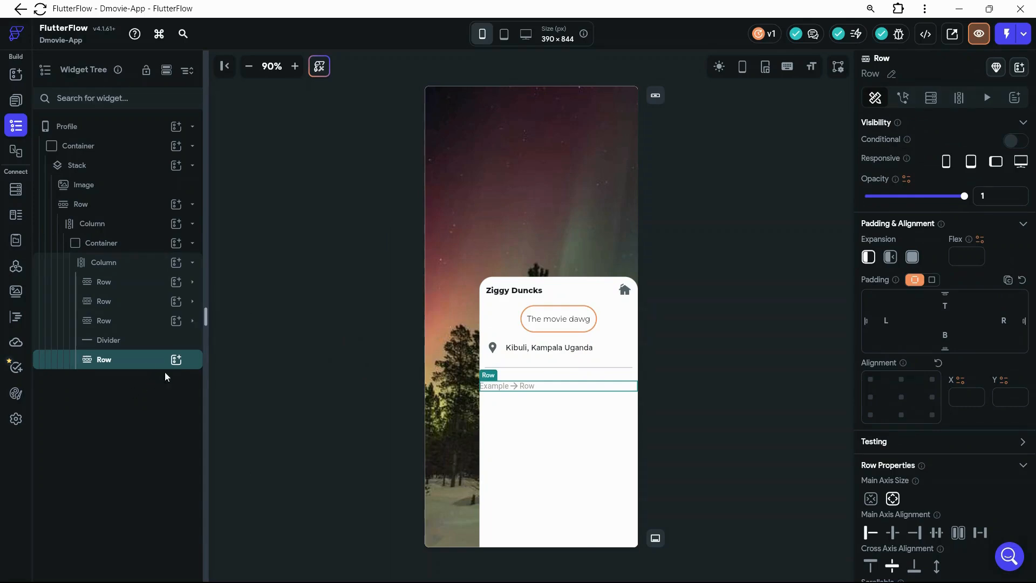
{"action": "mouse_move", "coordinate": [673, 579]}
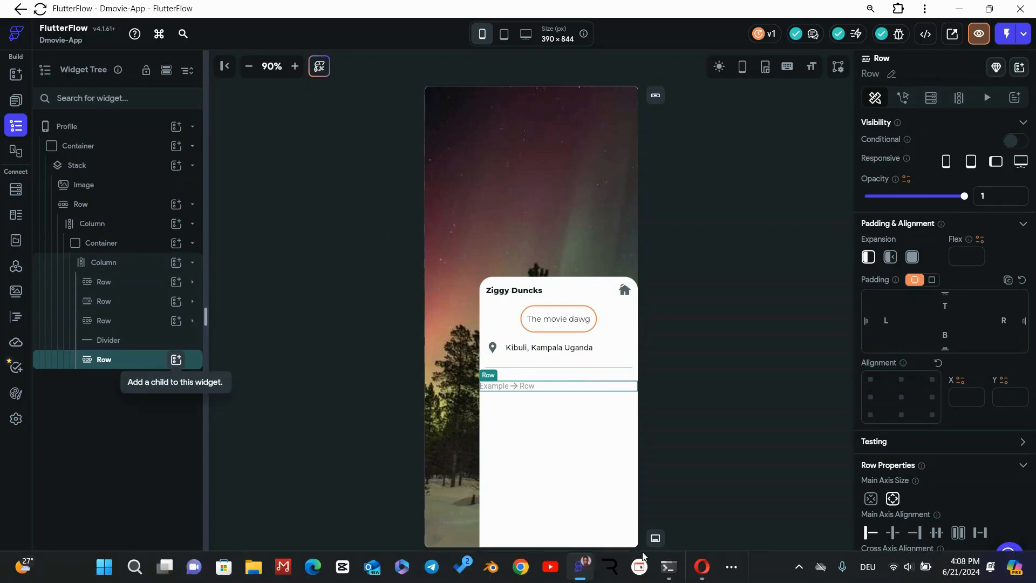
{"action": "left_click", "coordinate": [703, 577]}
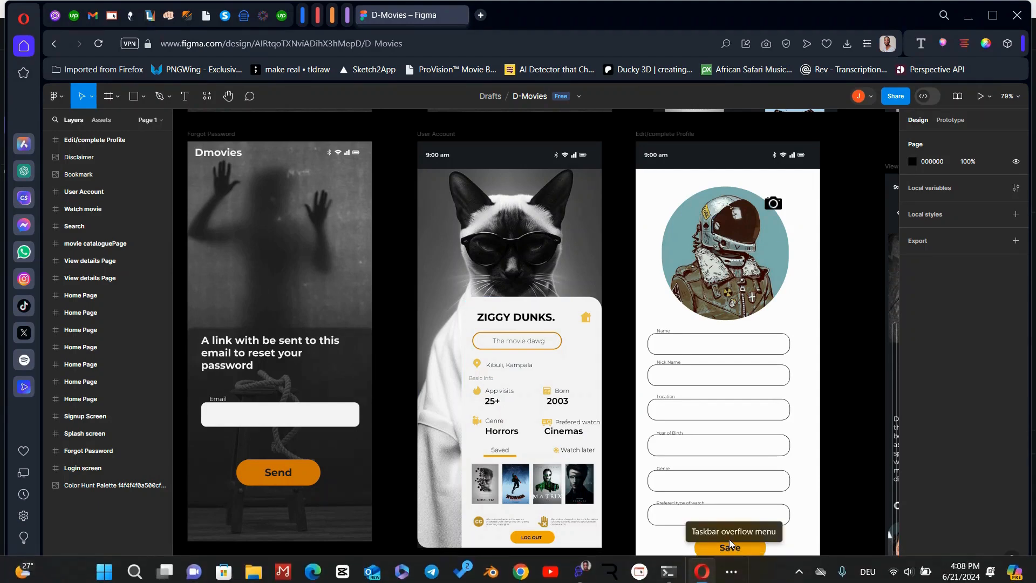
Return from the Figma mockup to the FlutterFlow Profile page.
{"action": "left_click", "coordinate": [580, 568]}
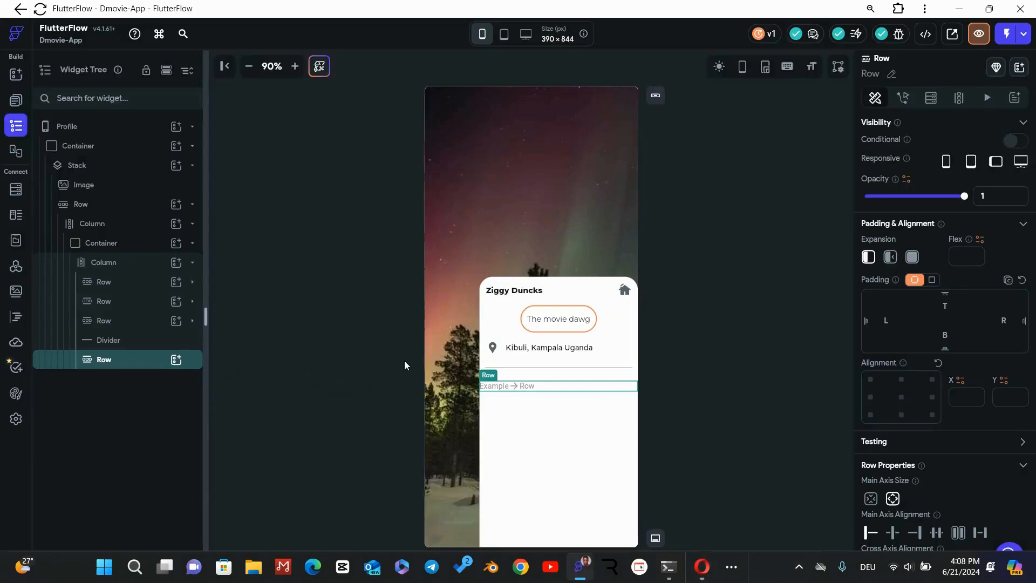
Put a Column and its duplicate in the Row, spaced with Space Around alignment.
{"action": "left_click", "coordinate": [175, 360]}
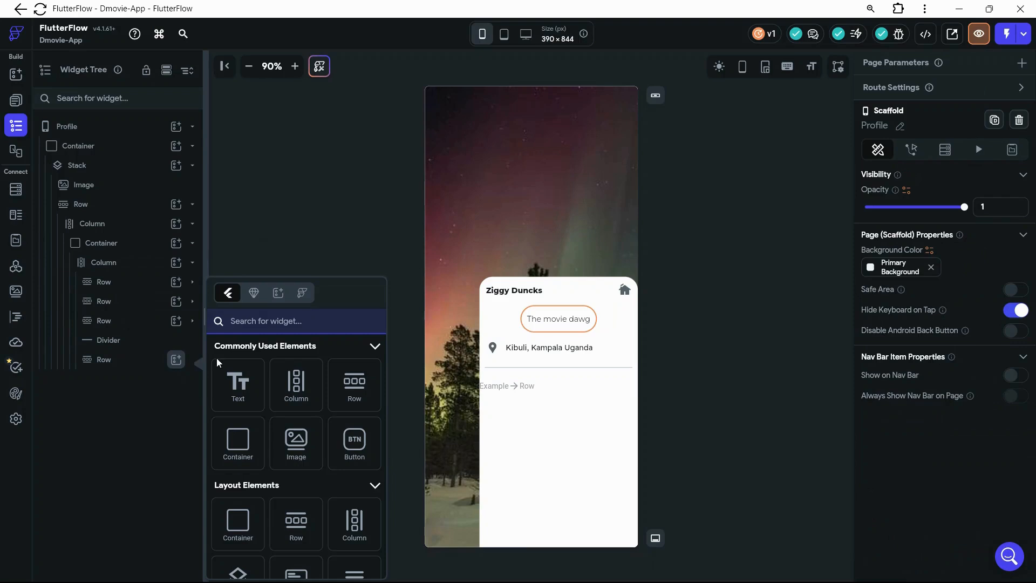
{"action": "left_click", "coordinate": [297, 387]}
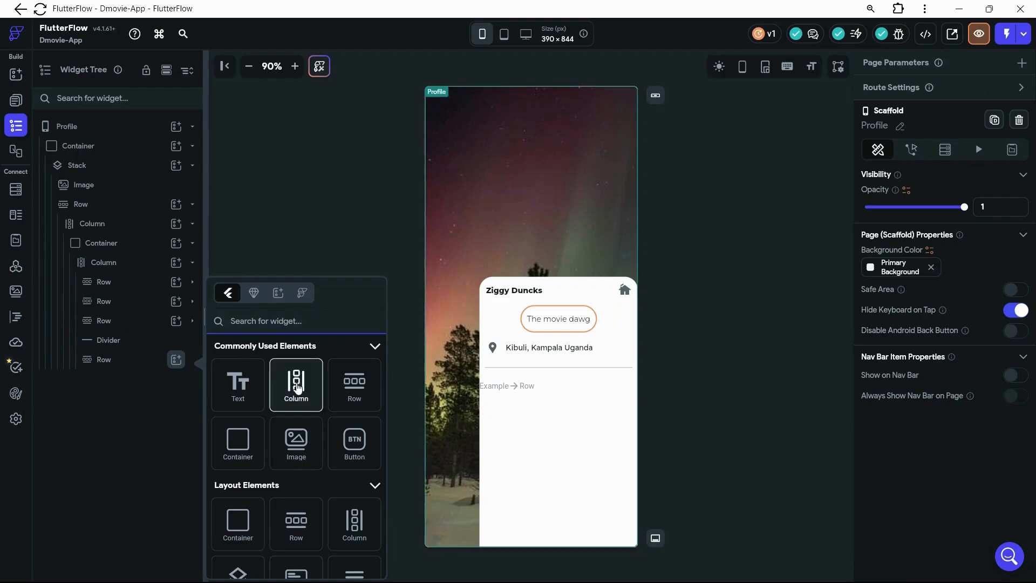
{"action": "left_click", "coordinate": [297, 386]}
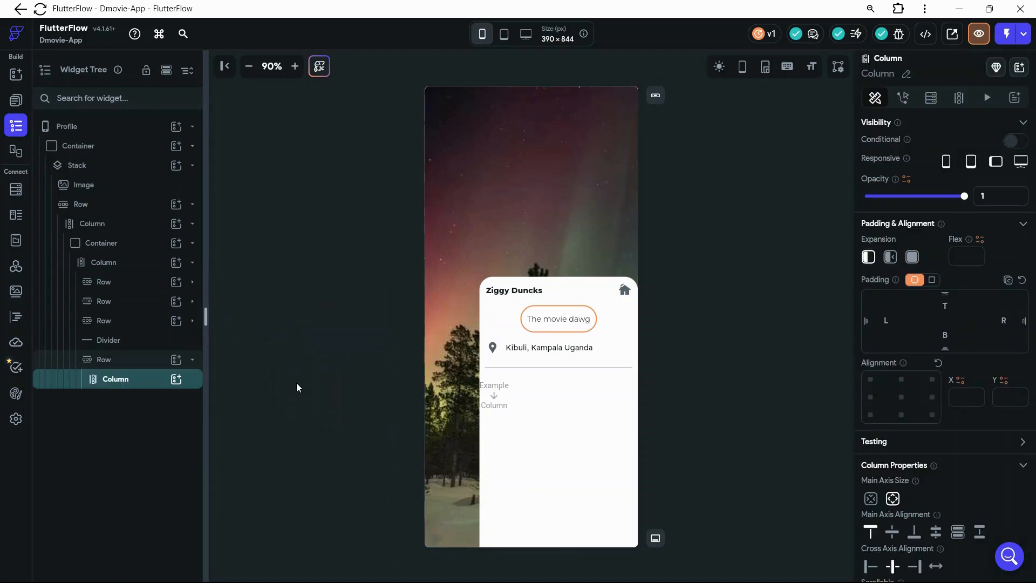
{"action": "right_click", "coordinate": [137, 387]}
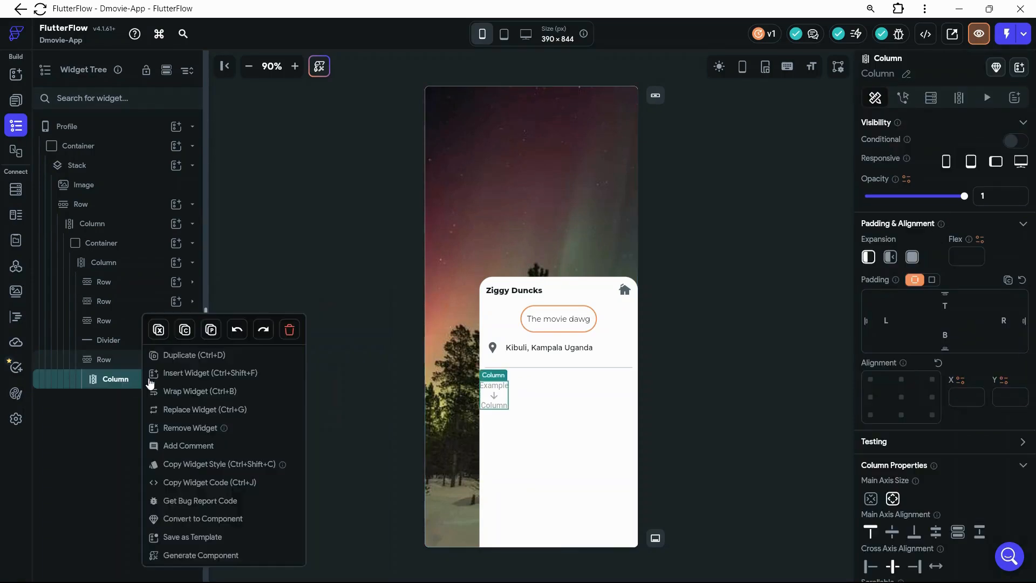
{"action": "left_click", "coordinate": [208, 361]}
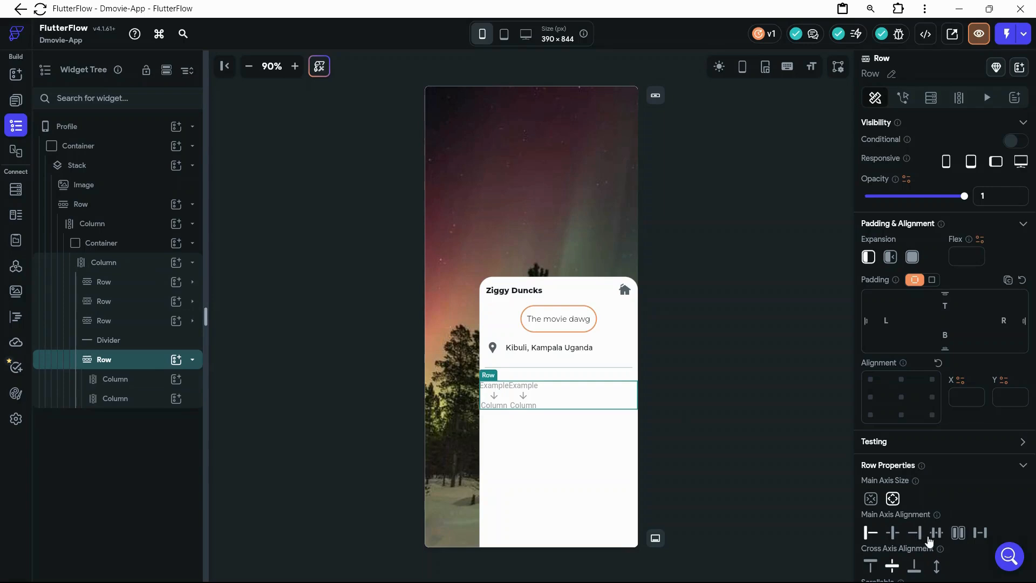
{"action": "left_click", "coordinate": [939, 535]}
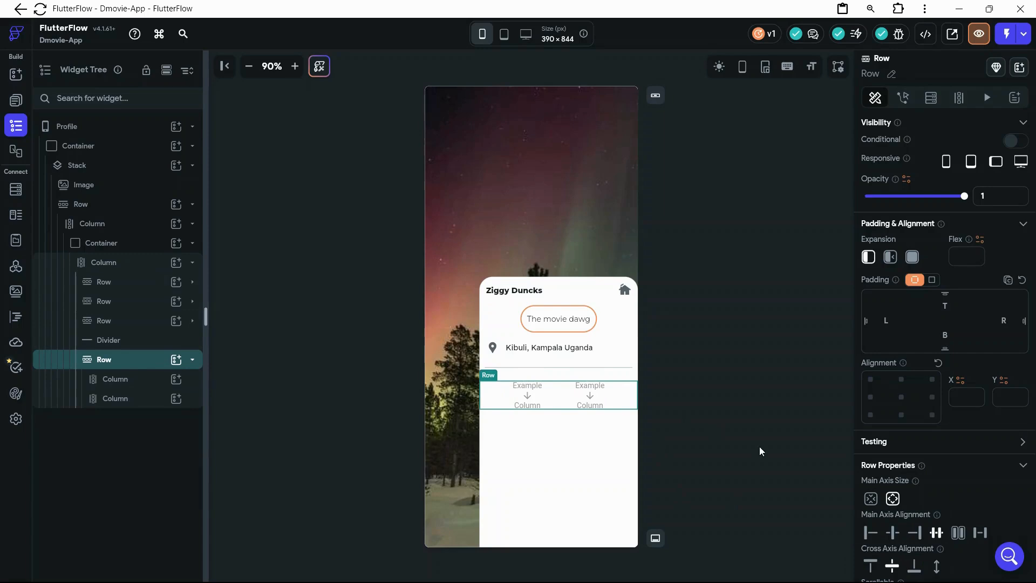
{"action": "left_click", "coordinate": [959, 534]}
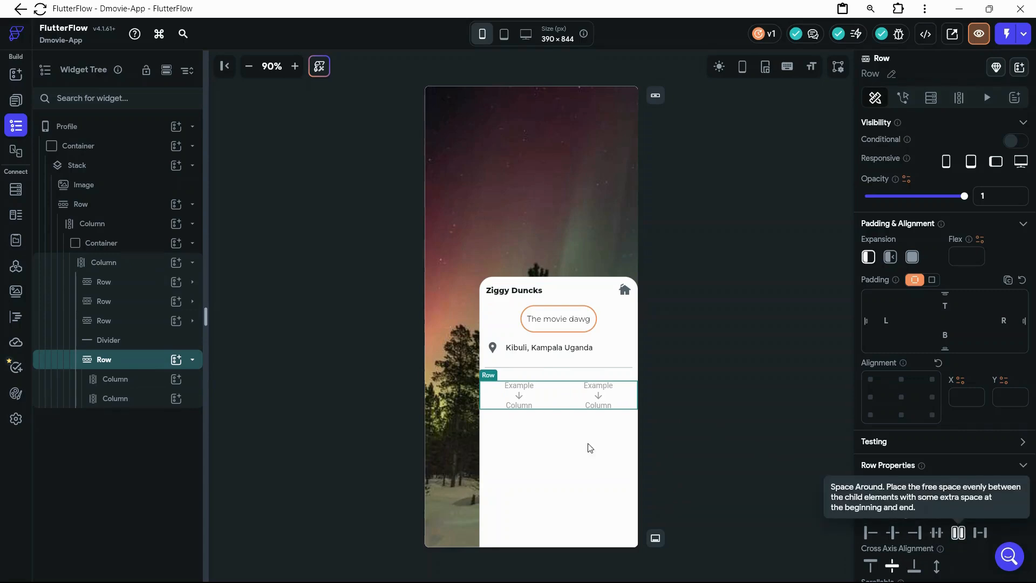
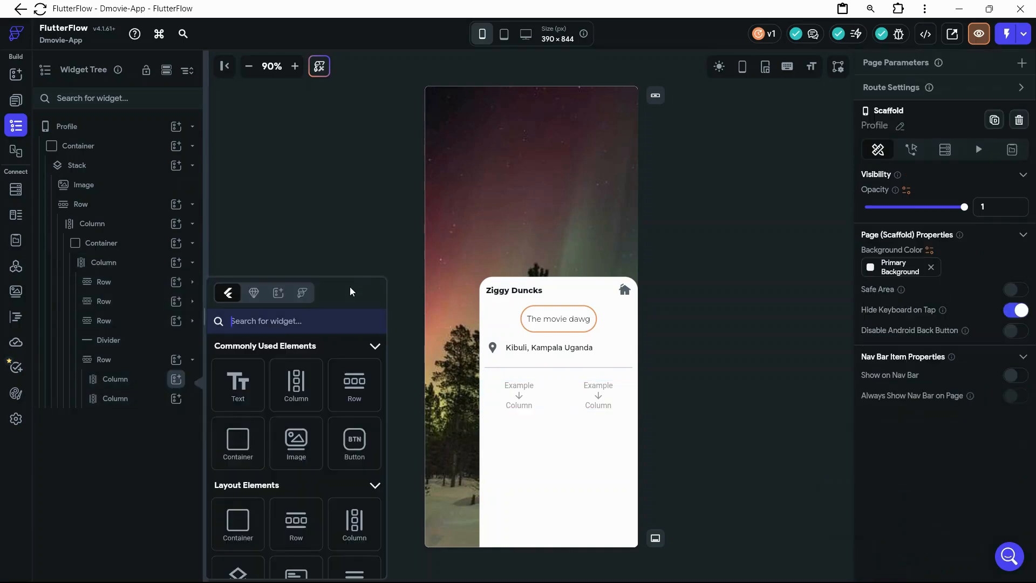
Add a Container to the left stat Column and clear its Width and Height values.
{"action": "left_click", "coordinate": [239, 458]}
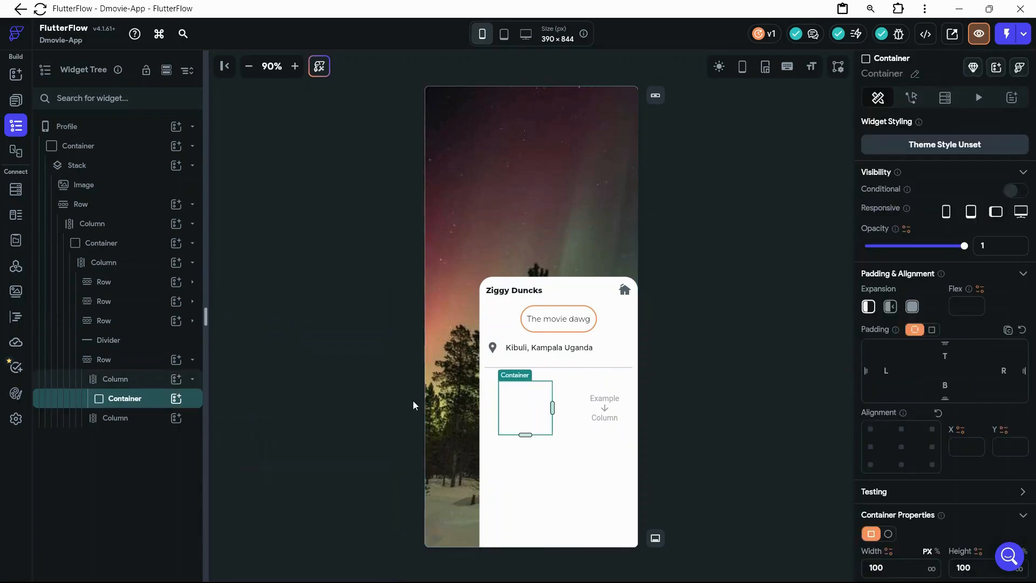
{"action": "scroll", "coordinate": [902, 496], "scroll_direction": "down", "scroll_amount": 1}
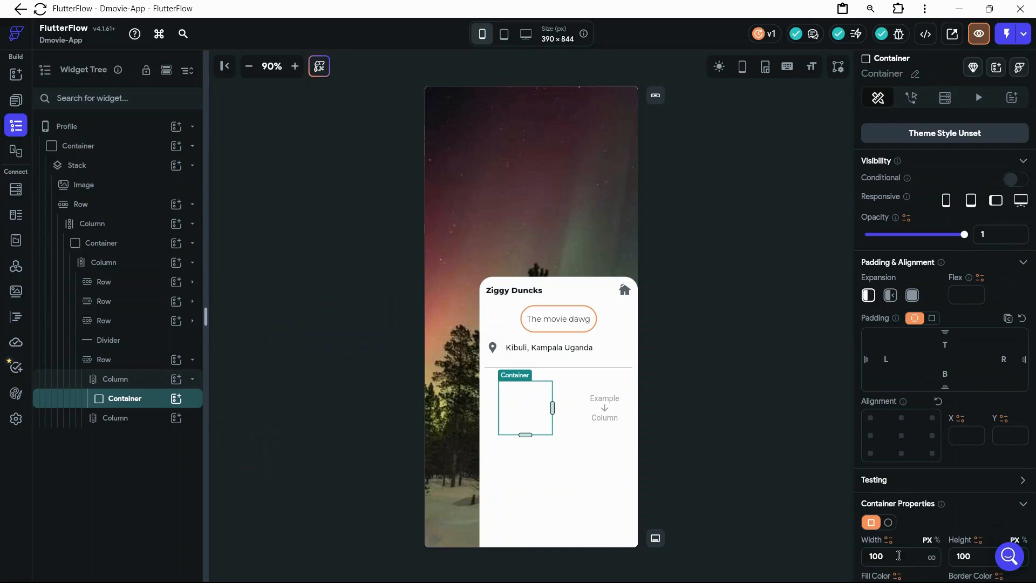
{"action": "double_click", "coordinate": [867, 556]}
{"action": "key", "text": "BackSpace"}
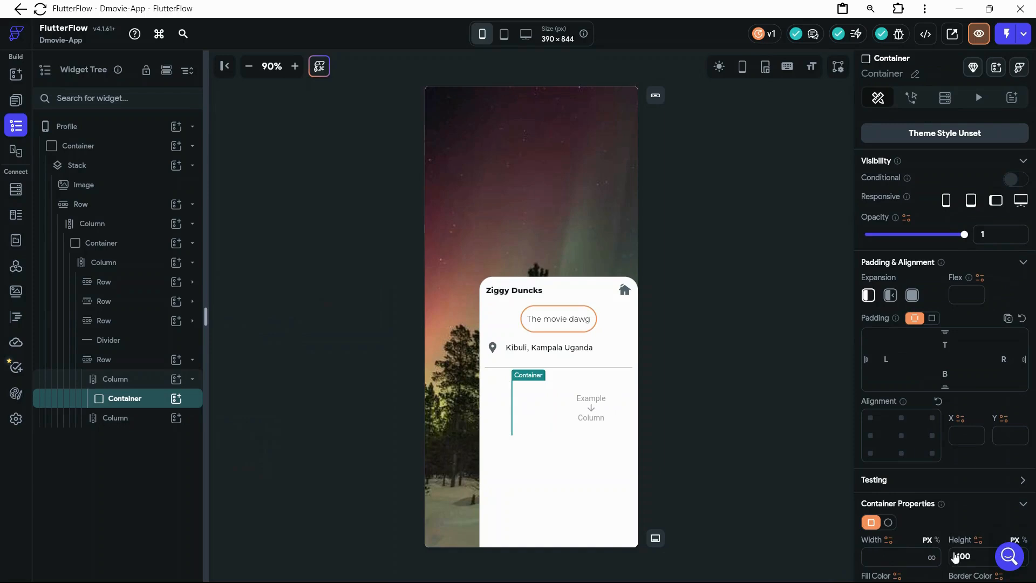
{"action": "left_click_drag", "start_coordinate": [977, 556], "coordinate": [952, 556]}
{"action": "key", "text": "BackSpace"}
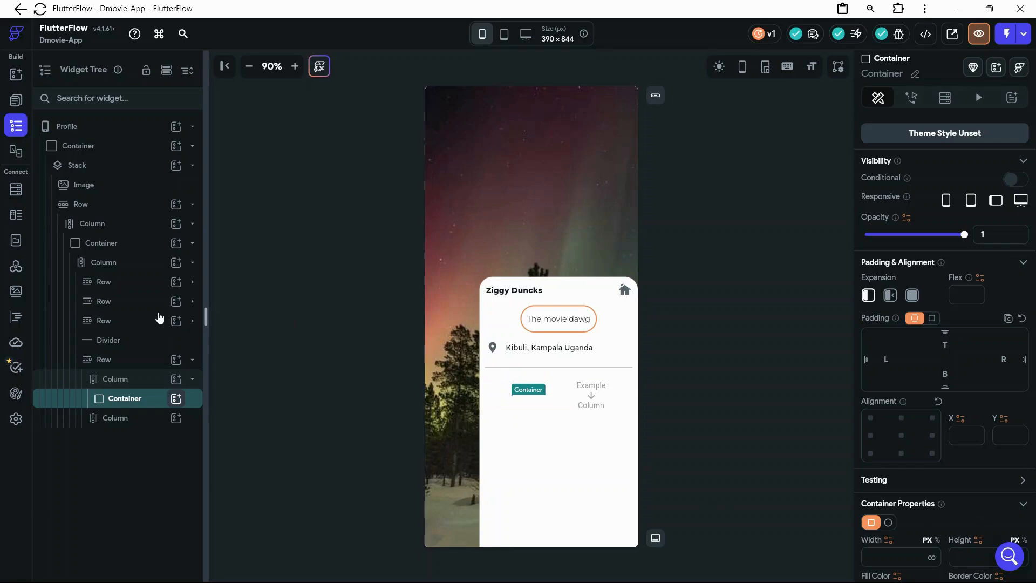
{"action": "left_click", "coordinate": [177, 283]}
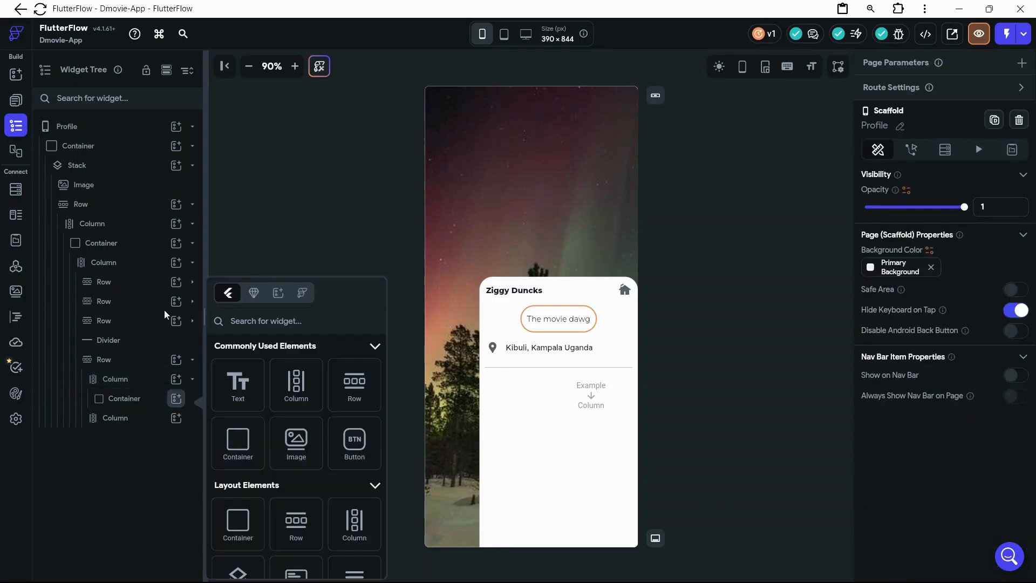
Put a Column inside the new Container and wrap that Column in a Row.
{"action": "left_click", "coordinate": [296, 393]}
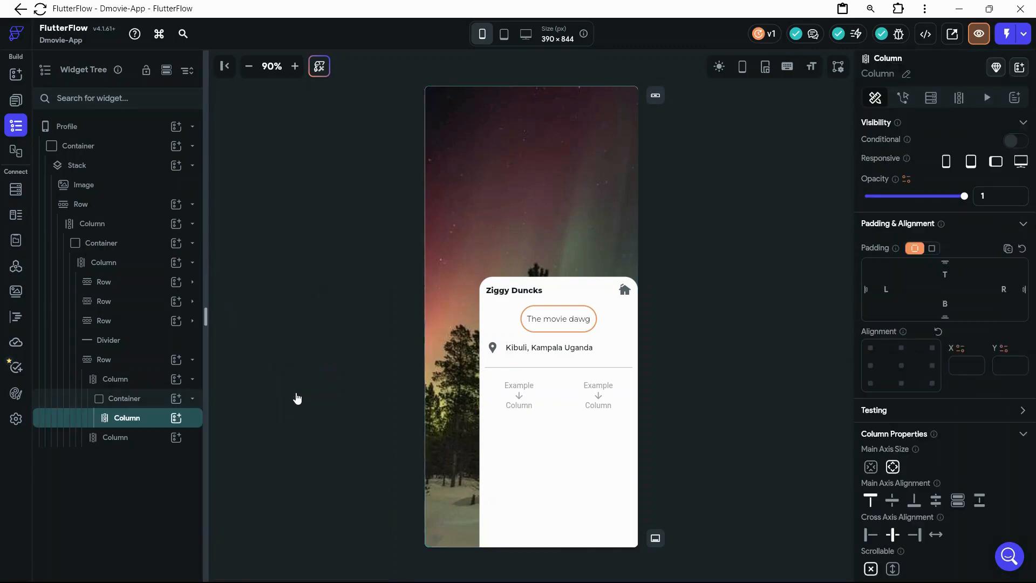
{"action": "left_click", "coordinate": [177, 424]}
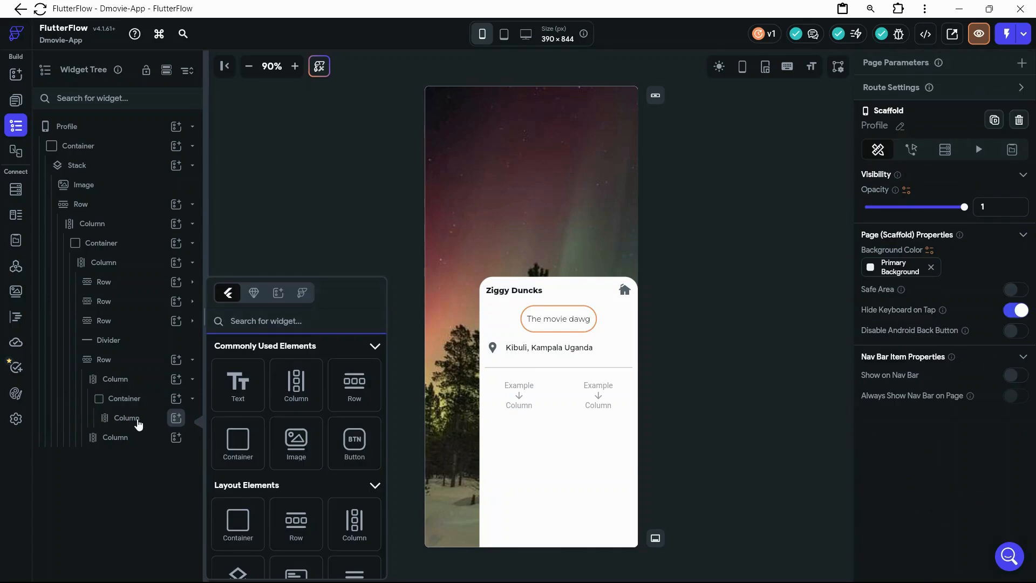
{"action": "left_click", "coordinate": [139, 424]}
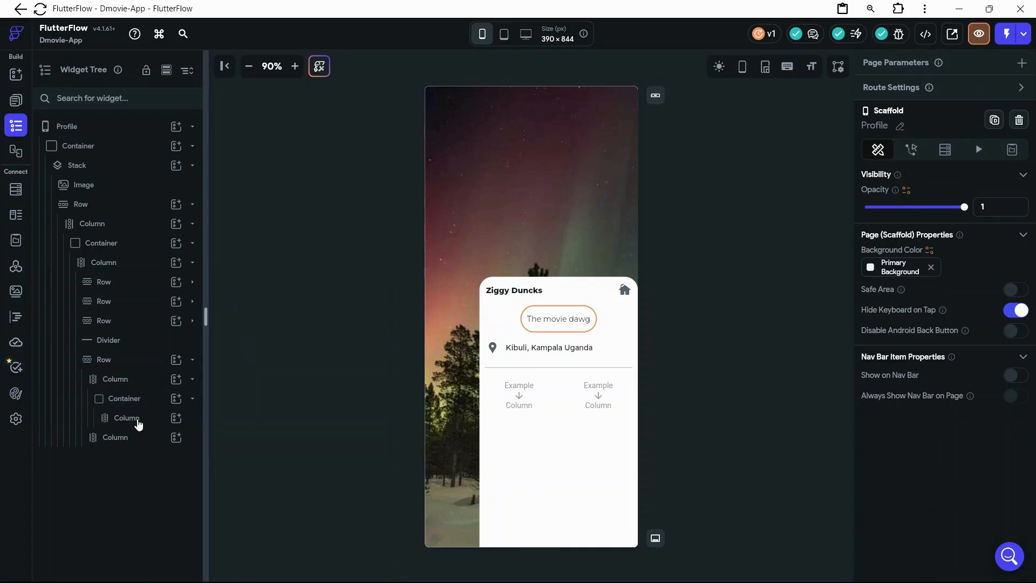
{"action": "left_click", "coordinate": [139, 424]}
{"action": "right_click", "coordinate": [139, 424]}
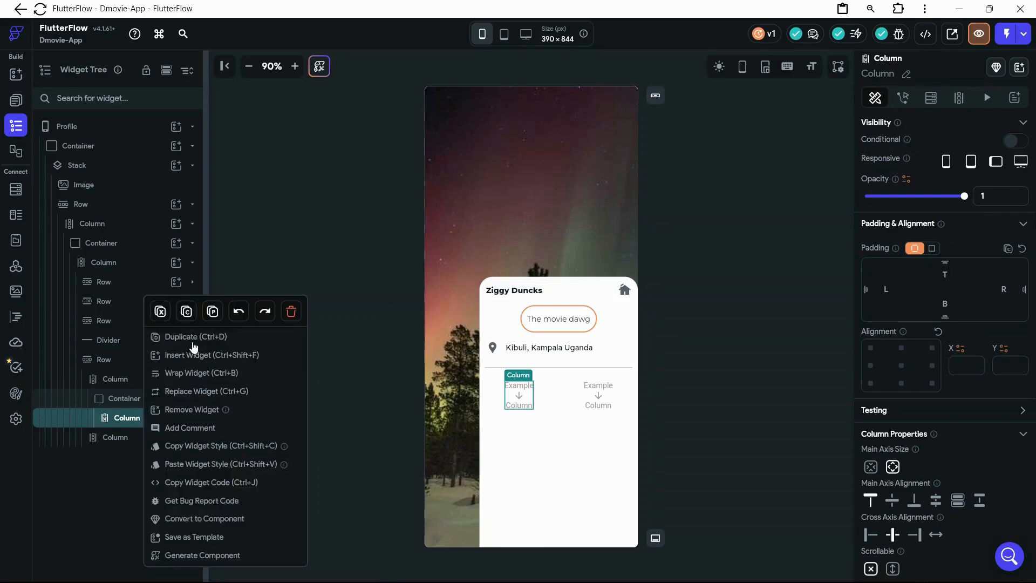
{"action": "left_click", "coordinate": [191, 373]}
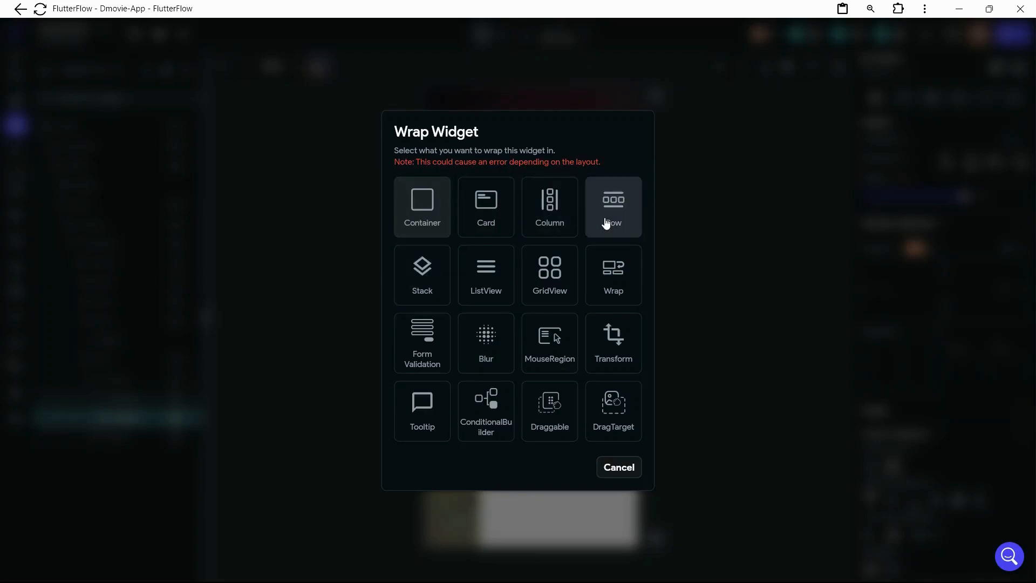
{"action": "left_click", "coordinate": [606, 222]}
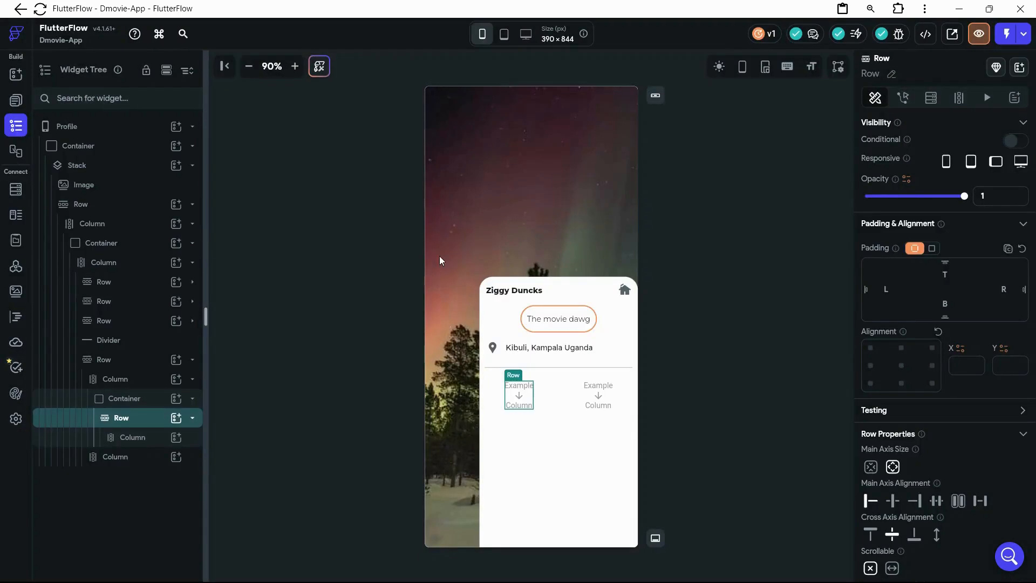
Duplicate the Column under the Row so two empty Columns sit side by side.
{"action": "left_click", "coordinate": [176, 438]}
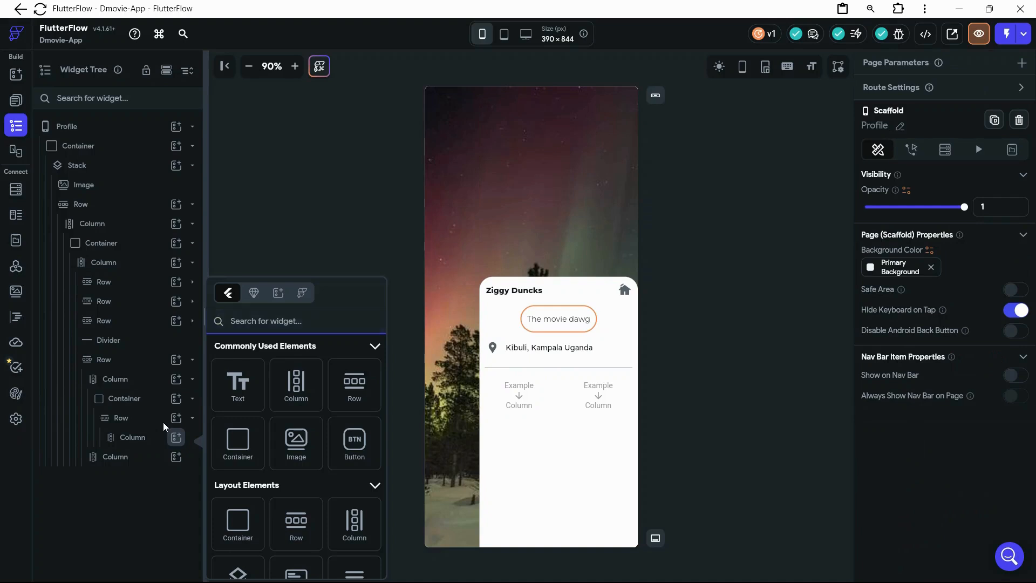
{"action": "left_click", "coordinate": [164, 424]}
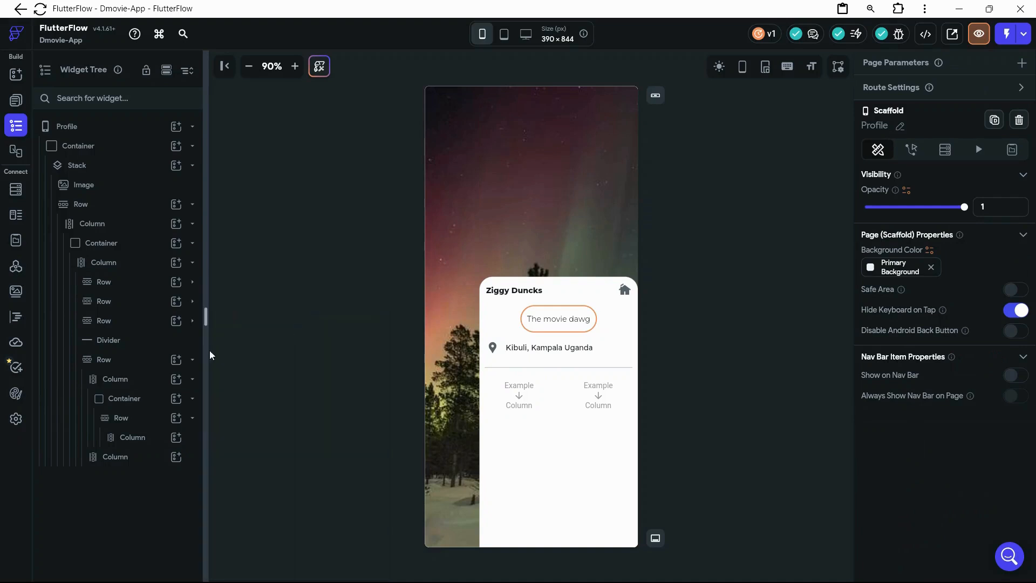
{"action": "left_click", "coordinate": [140, 442]}
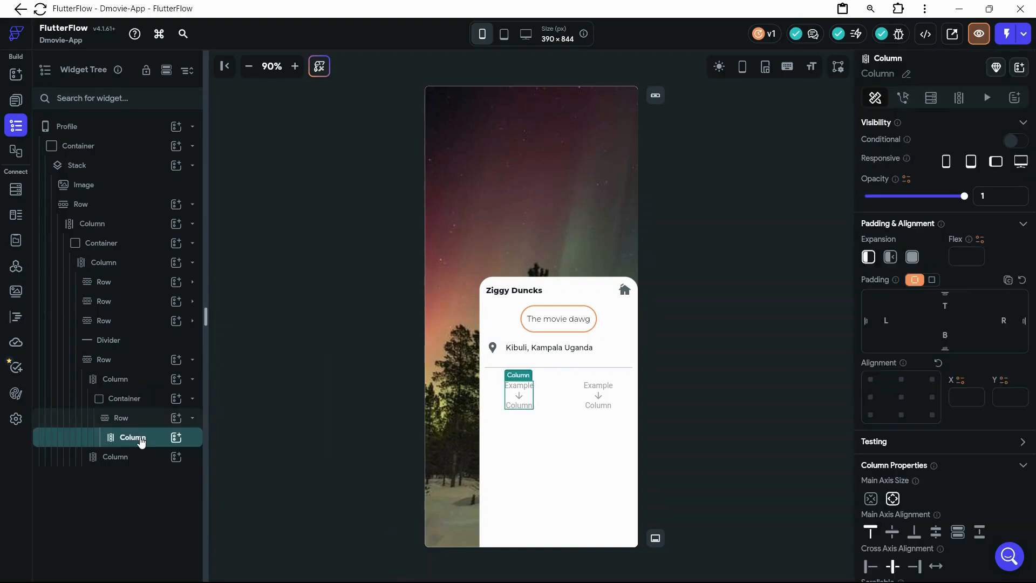
{"action": "right_click", "coordinate": [140, 442]}
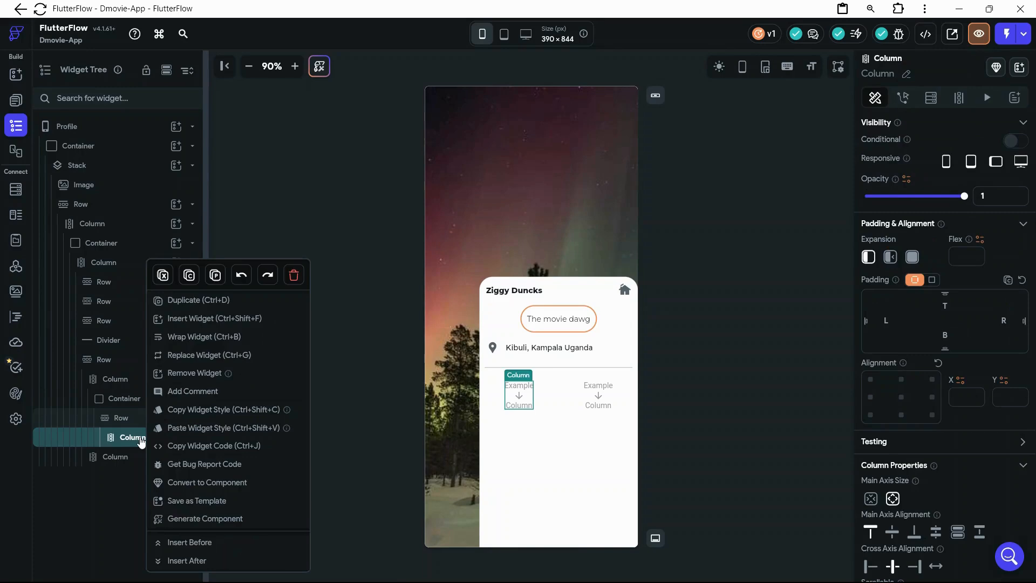
{"action": "left_click", "coordinate": [205, 309]}
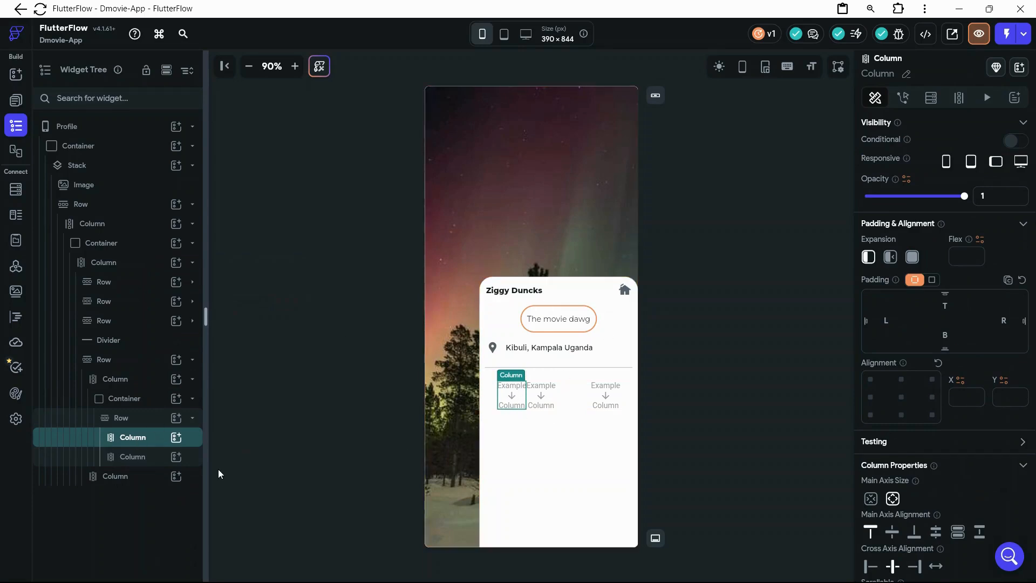
{"action": "left_click", "coordinate": [177, 438]}
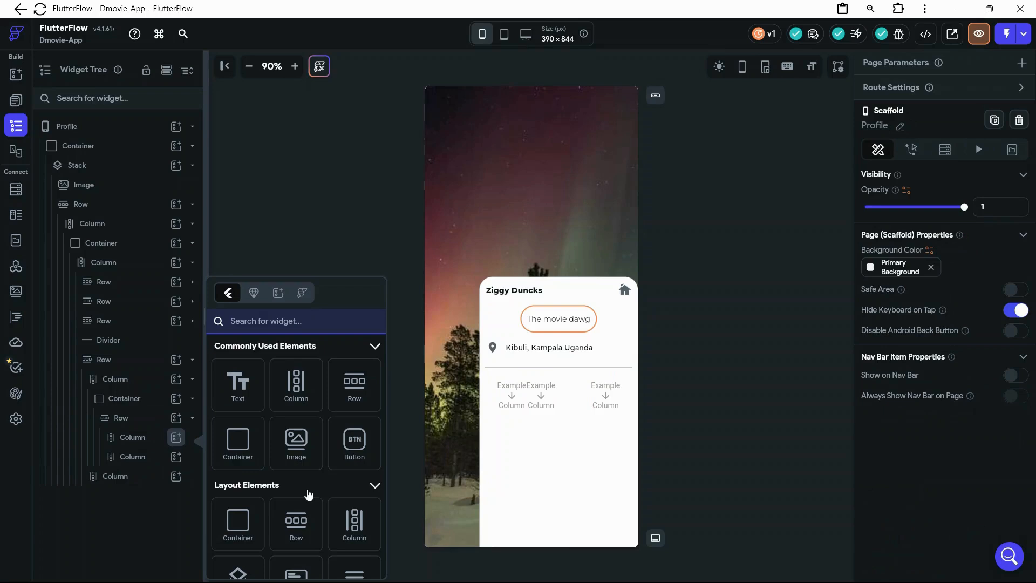
Add a Settings Outlined icon, size 24, Secondary Text colour, to the first Column.
{"action": "scroll", "coordinate": [309, 493], "scroll_direction": "down", "scroll_amount": 5}
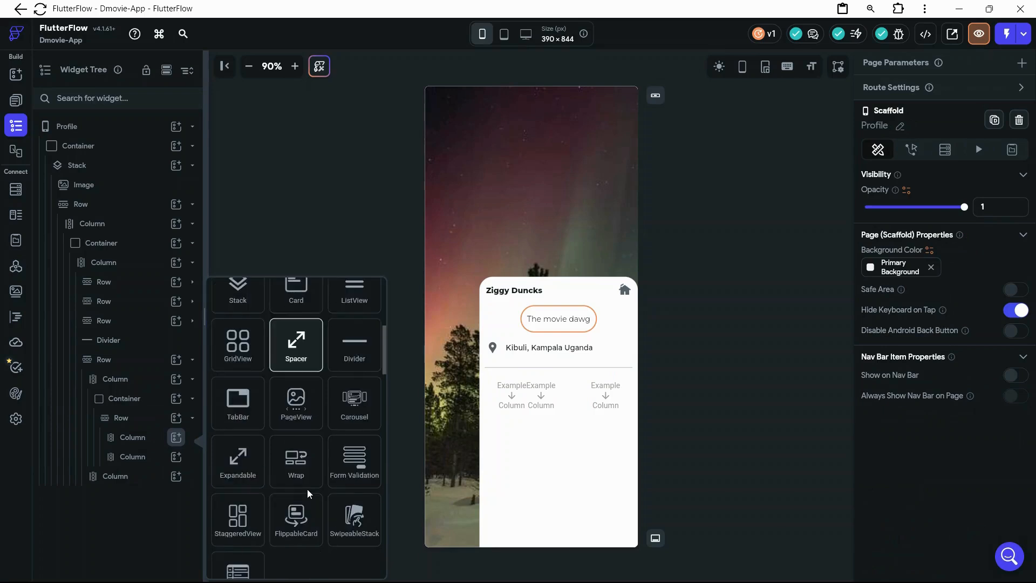
{"action": "scroll", "coordinate": [308, 494], "scroll_direction": "down", "scroll_amount": 3}
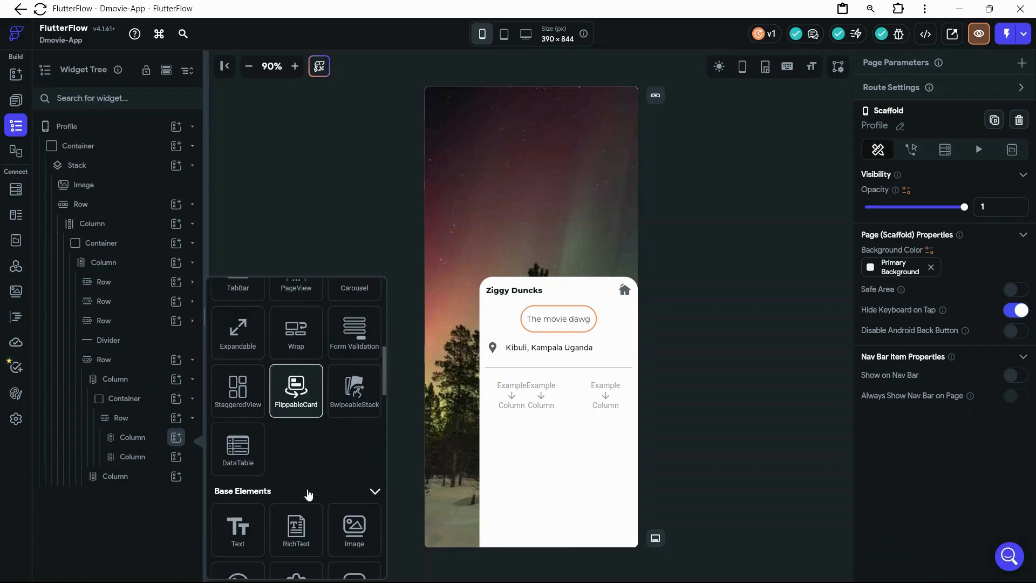
{"action": "scroll", "coordinate": [308, 493], "scroll_direction": "down", "scroll_amount": 1}
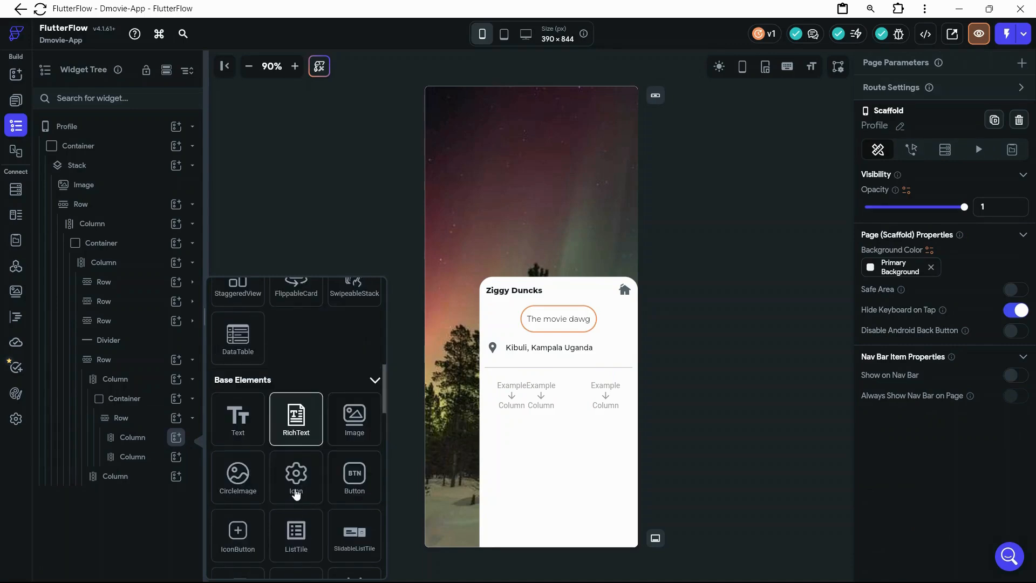
{"action": "scroll", "coordinate": [296, 492], "scroll_direction": "down", "scroll_amount": 1}
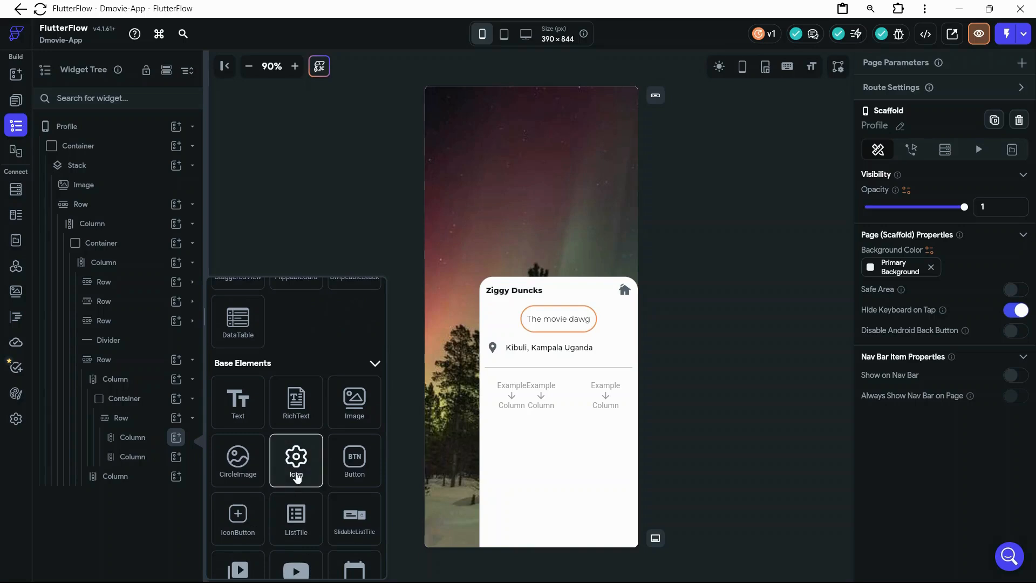
{"action": "left_click", "coordinate": [296, 473]}
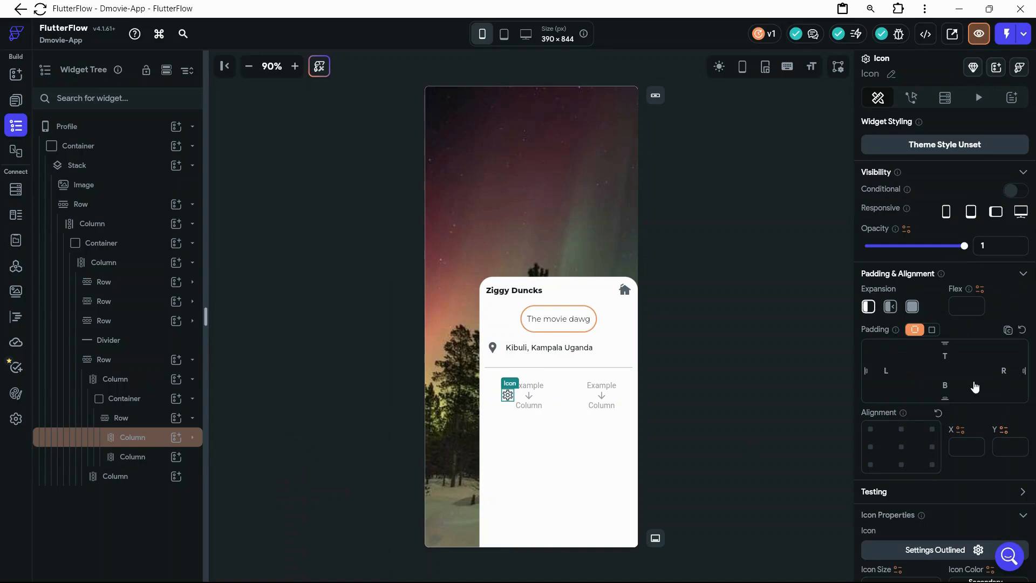
{"action": "scroll", "coordinate": [975, 387], "scroll_direction": "down", "scroll_amount": 1}
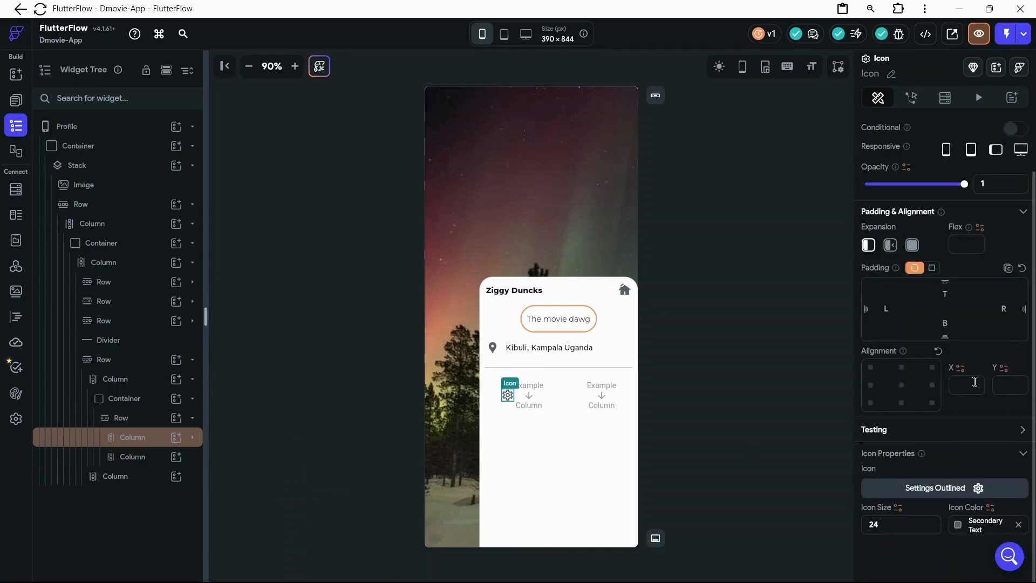
{"action": "left_click", "coordinate": [131, 446]}
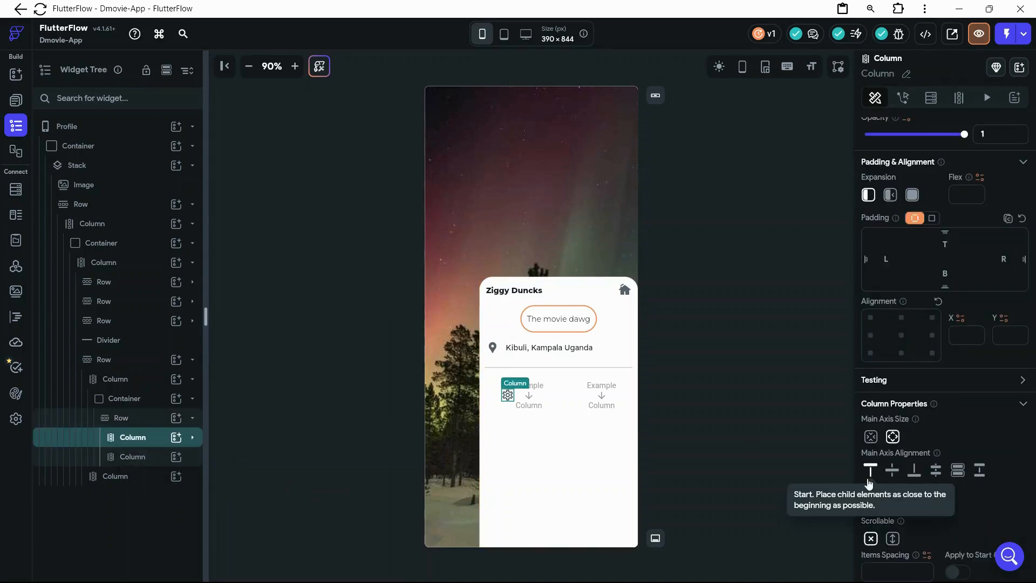
Add a 'Hello World' Text widget to the second Column in the stat row.
{"action": "left_click", "coordinate": [147, 458]}
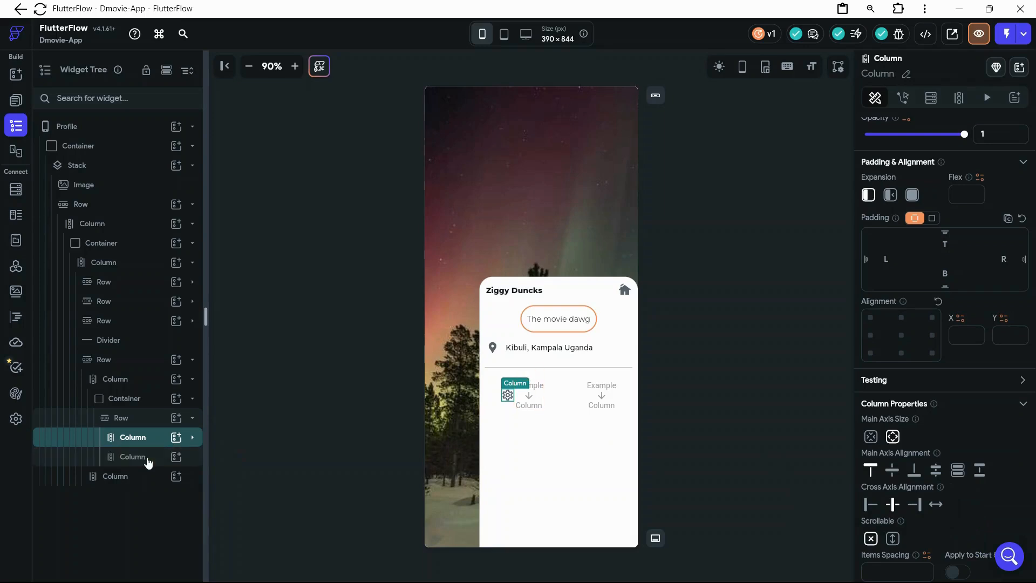
{"action": "left_click", "coordinate": [148, 460]}
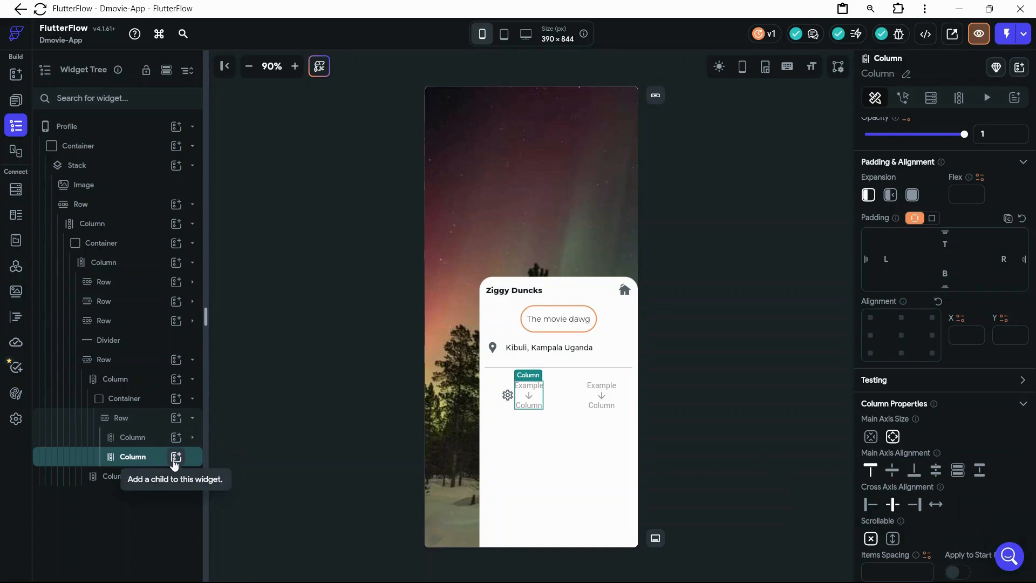
{"action": "left_click", "coordinate": [174, 459]}
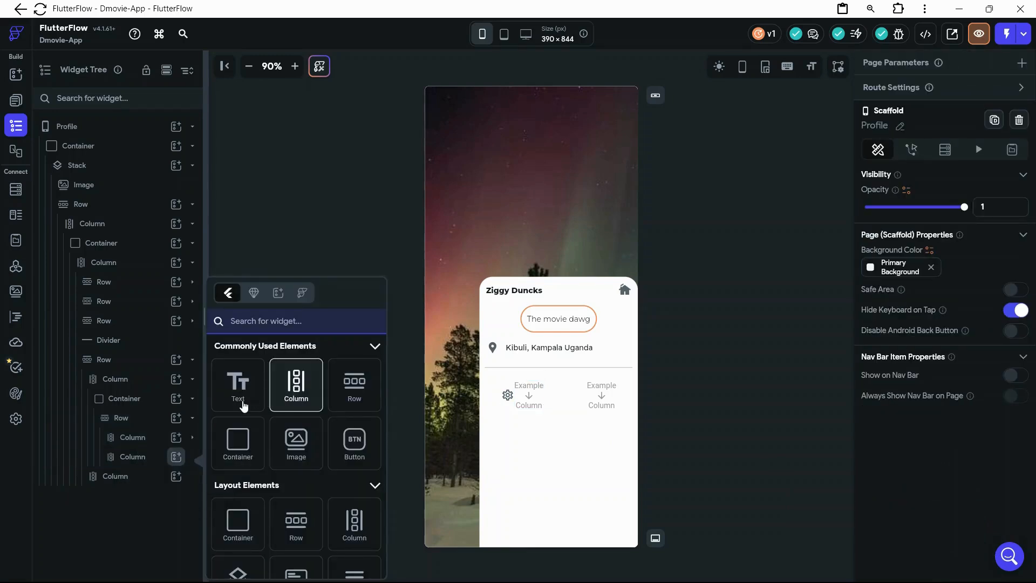
{"action": "left_click", "coordinate": [243, 406]}
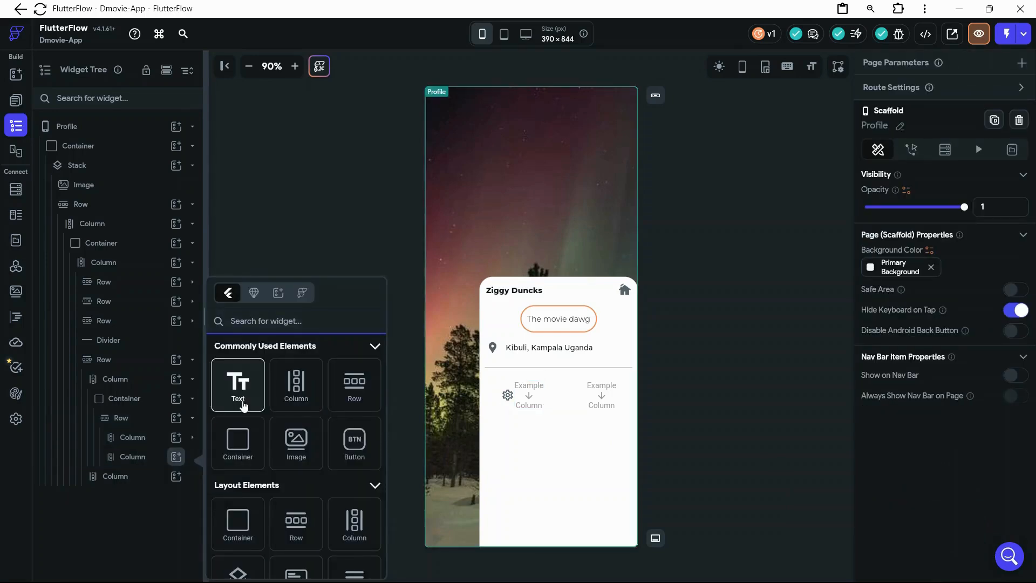
{"action": "left_click", "coordinate": [243, 404]}
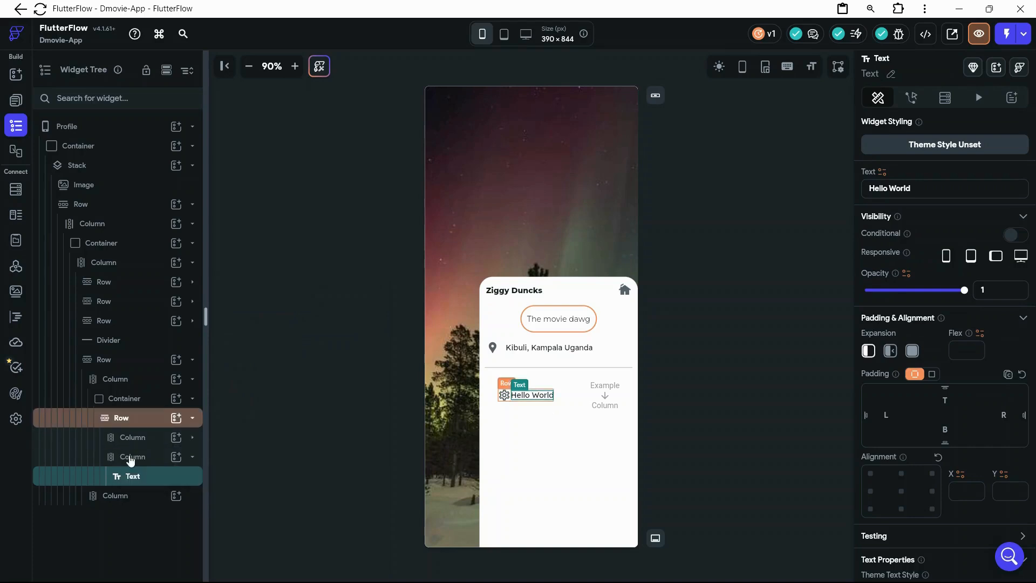
Try duplicating the Hello World text, cancelling the Replace Child Widget warning.
{"action": "right_click", "coordinate": [151, 480]}
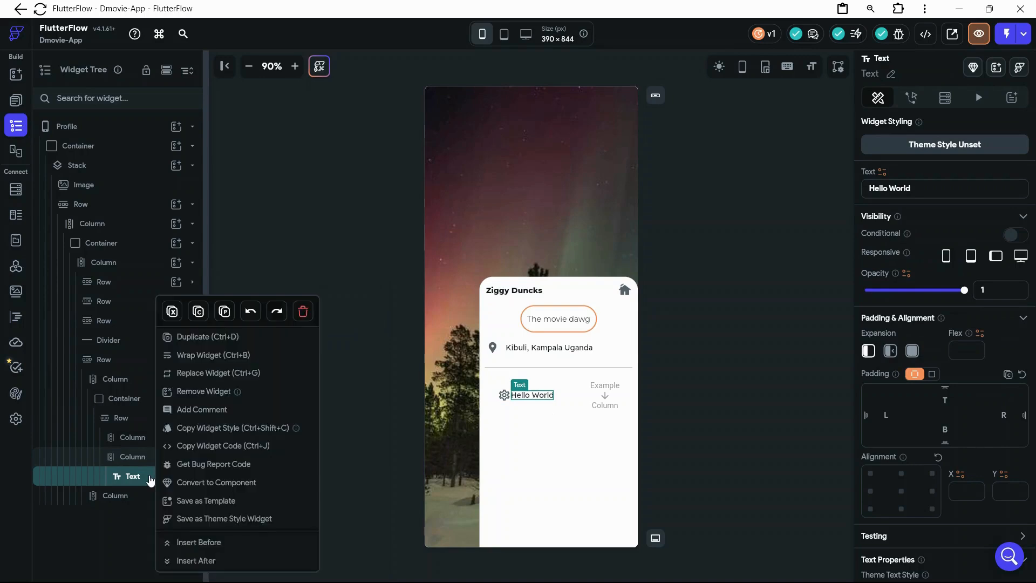
{"action": "left_click", "coordinate": [220, 341]}
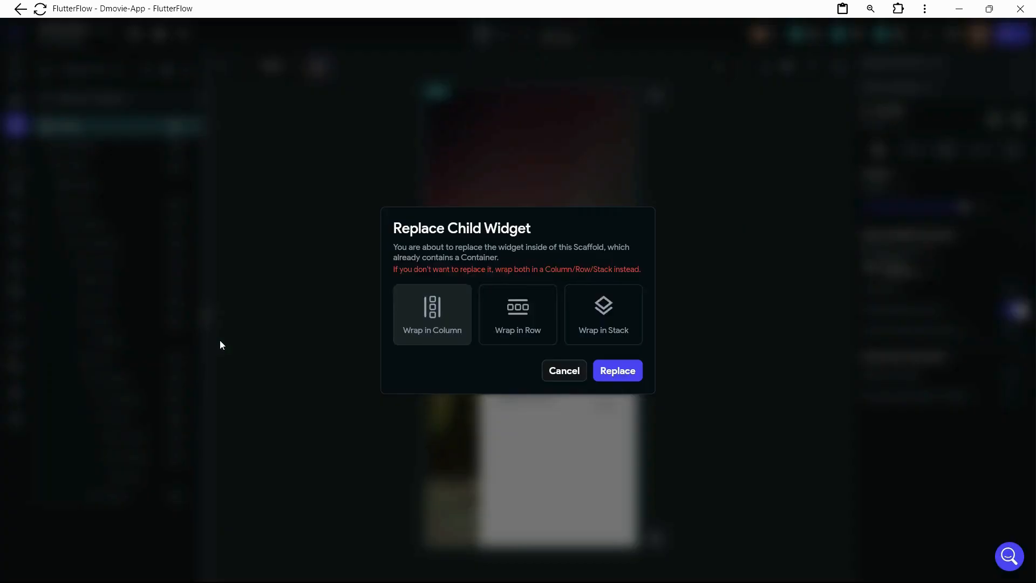
{"action": "left_click", "coordinate": [576, 376]}
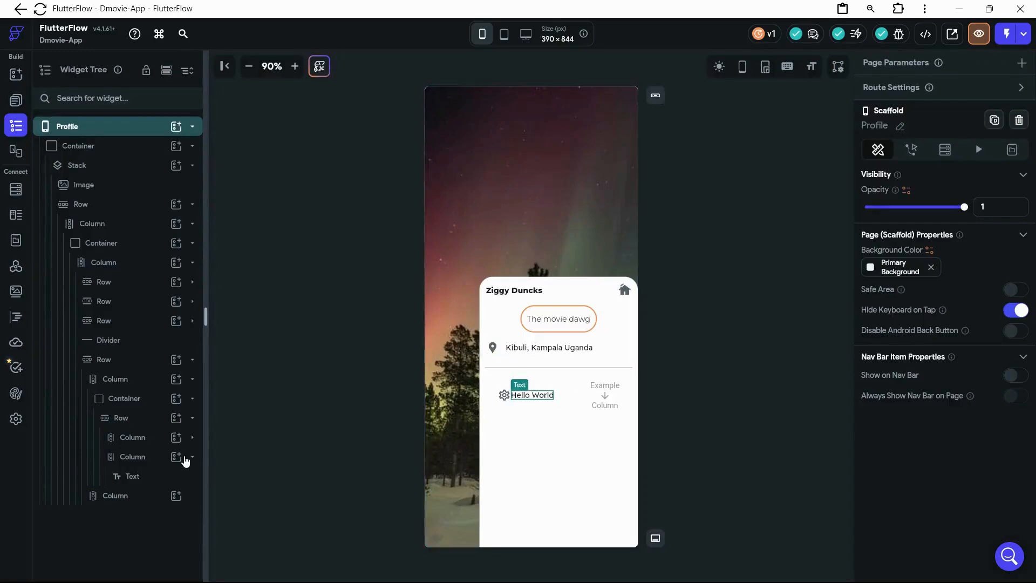
{"action": "left_click", "coordinate": [144, 477]}
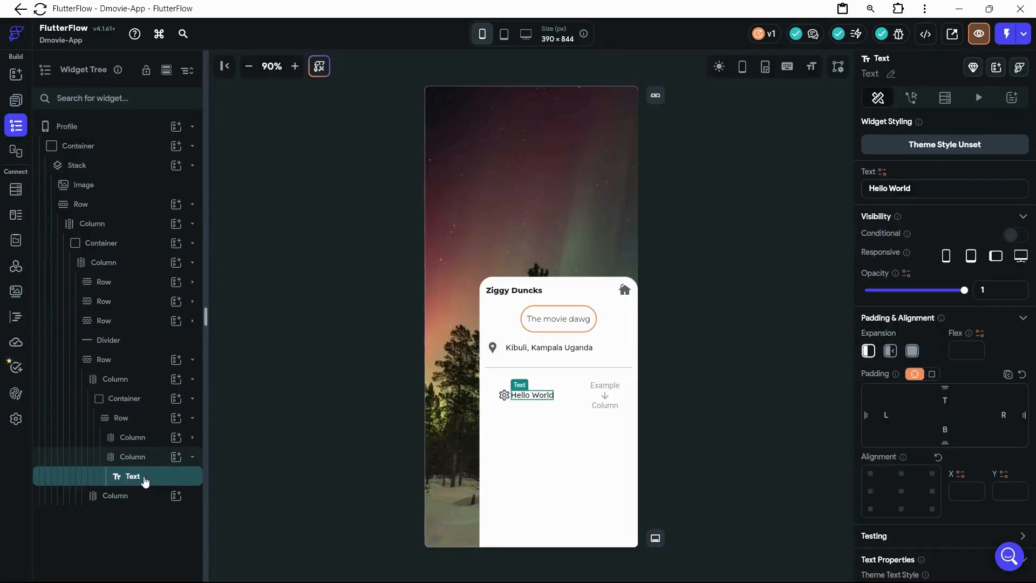
Add a second 'Hello World' Text stacked under the first, beside the gear icon.
{"action": "right_click", "coordinate": [145, 481]}
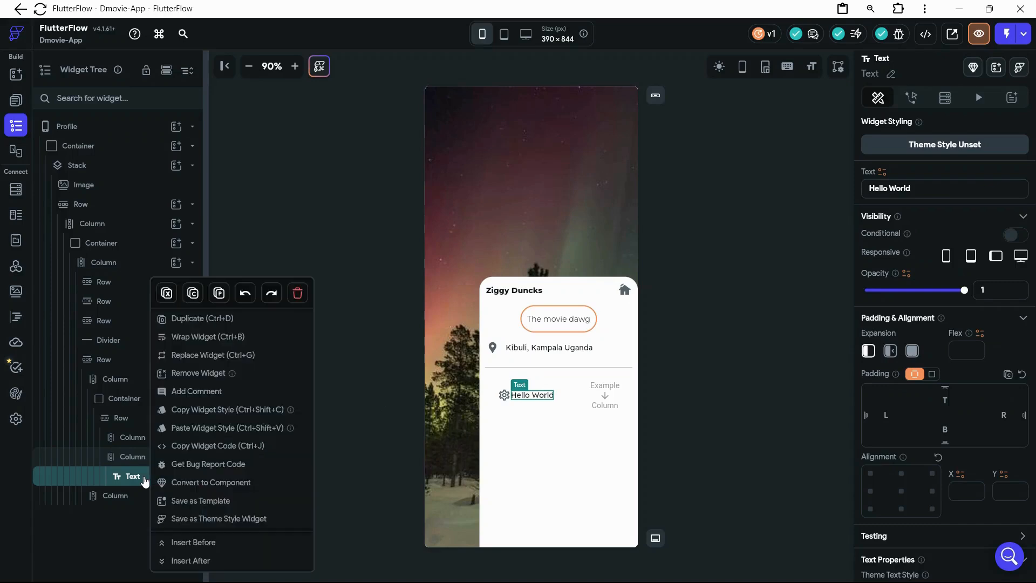
{"action": "left_click", "coordinate": [227, 322]}
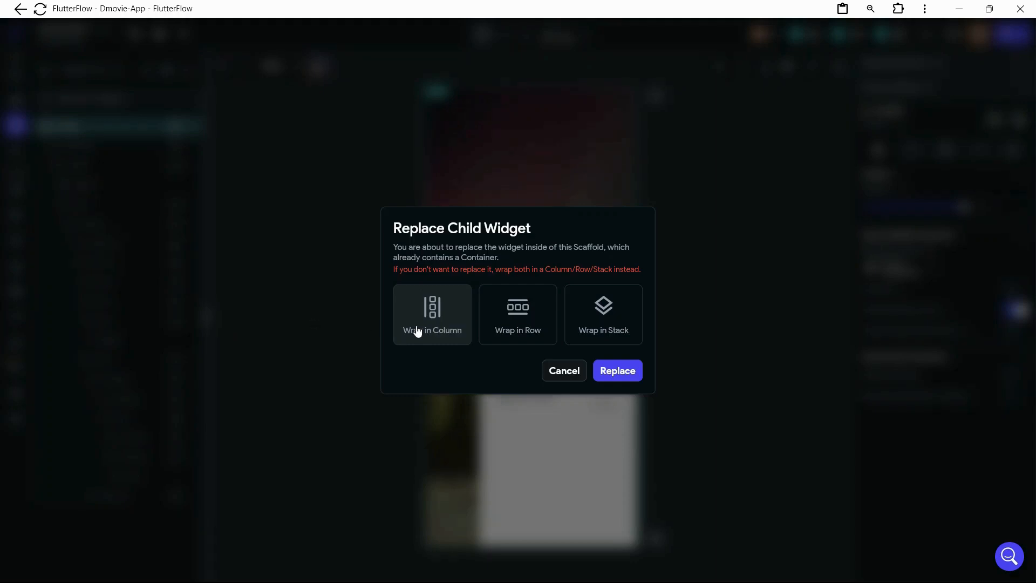
{"action": "left_click", "coordinate": [559, 372]}
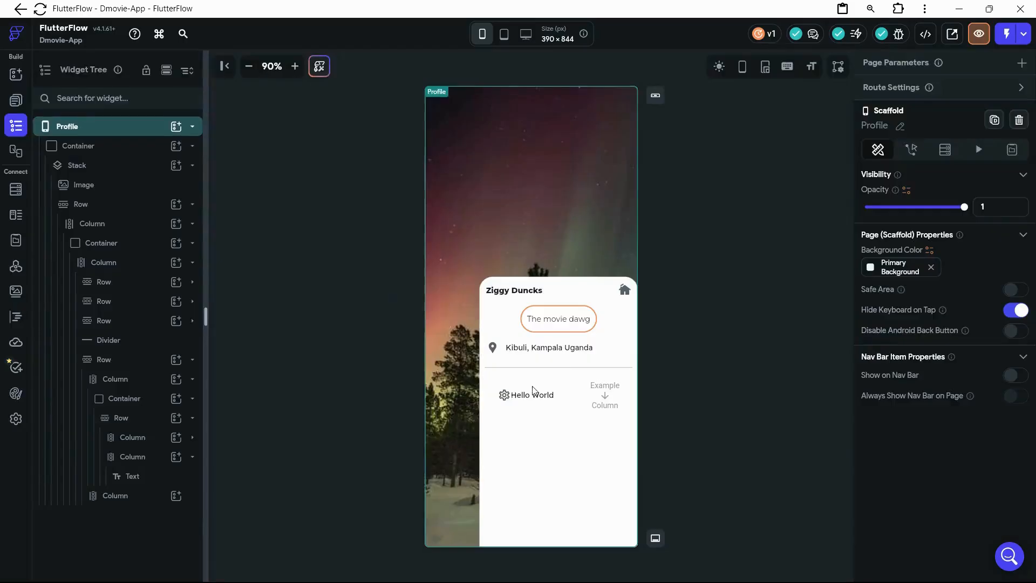
{"action": "left_click", "coordinate": [174, 458]}
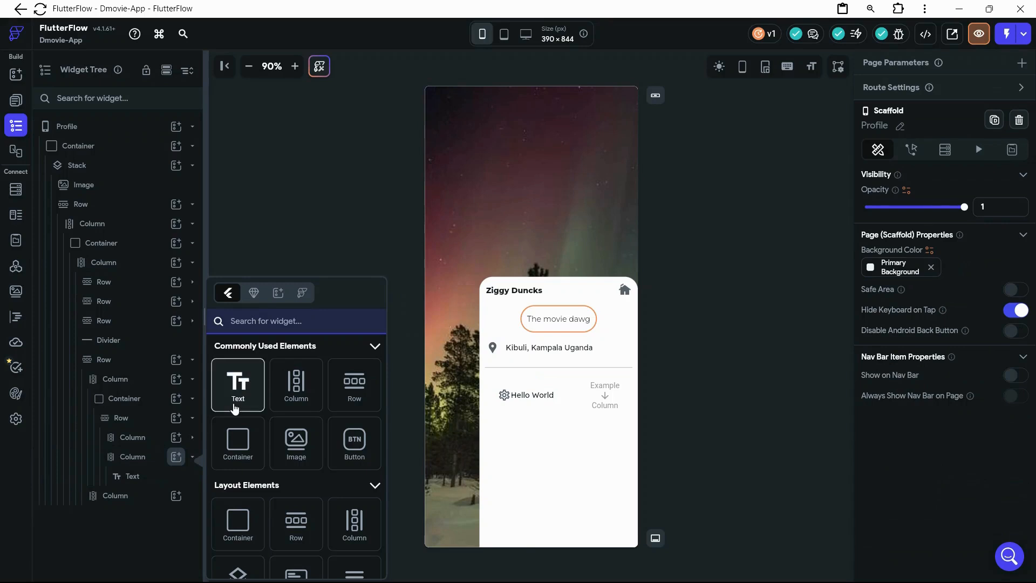
{"action": "left_click", "coordinate": [235, 405]}
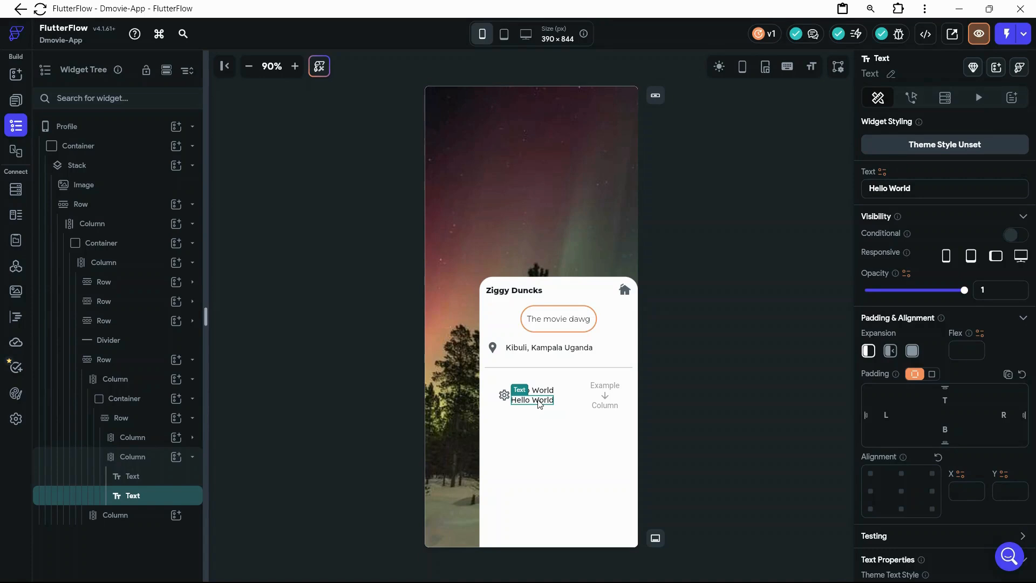
{"action": "left_click", "coordinate": [504, 397]}
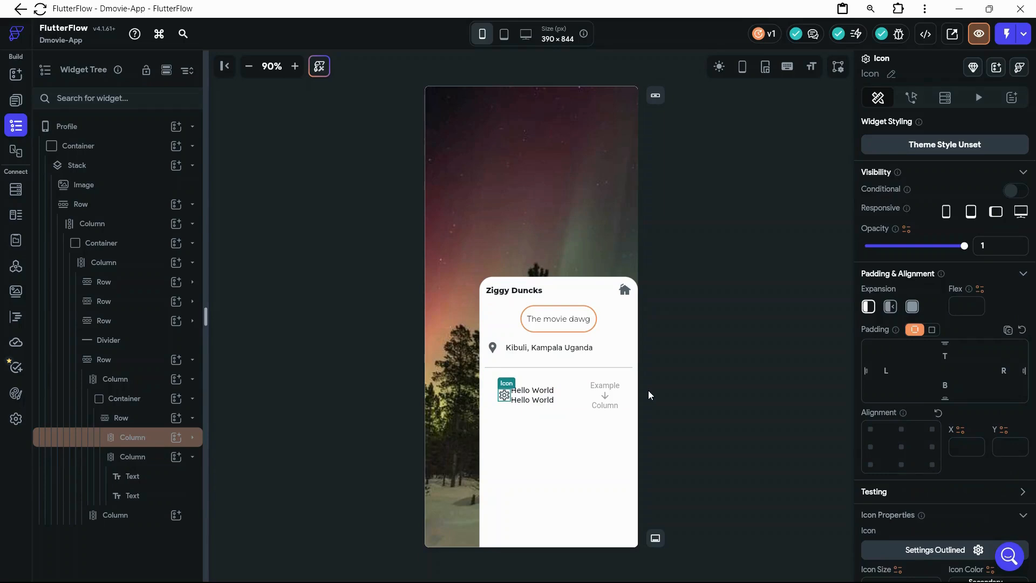
Replace the gear icon with local_fire_department_rounded, checking the Figma design first.
{"action": "mouse_move", "coordinate": [942, 582]}
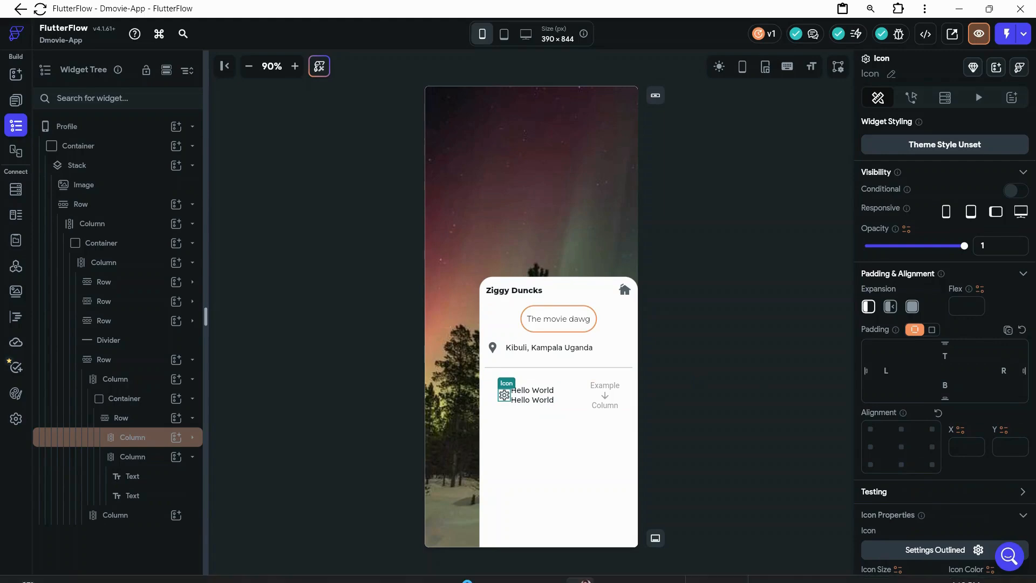
{"action": "left_click", "coordinate": [702, 566]}
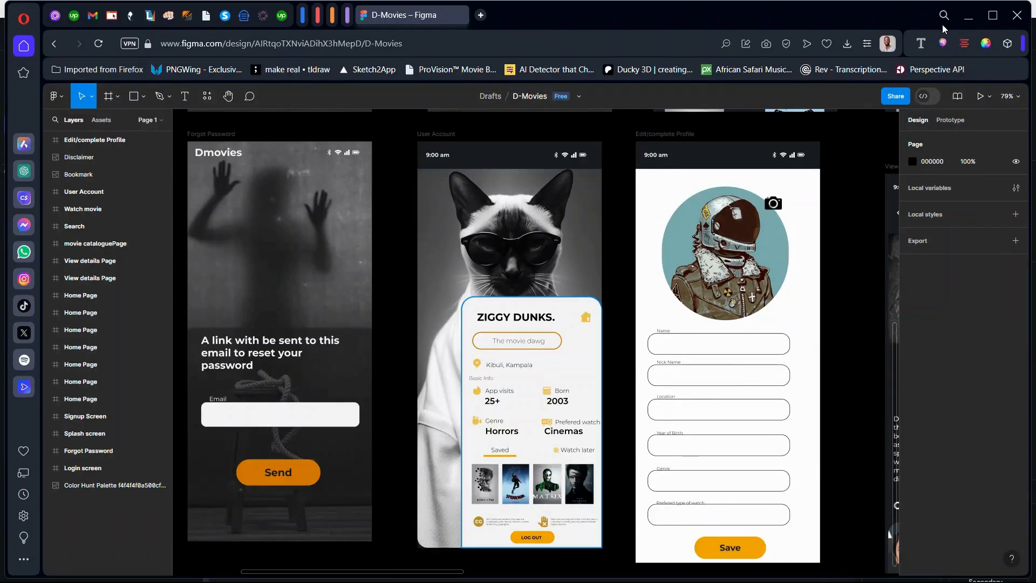
{"action": "left_click", "coordinate": [964, 21]}
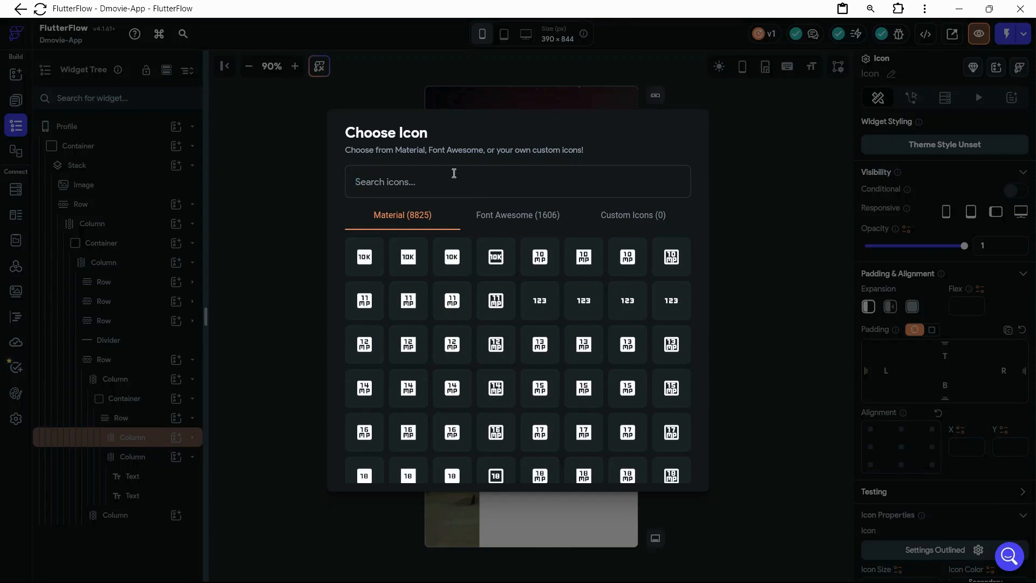
{"action": "type", "text": "fire"}
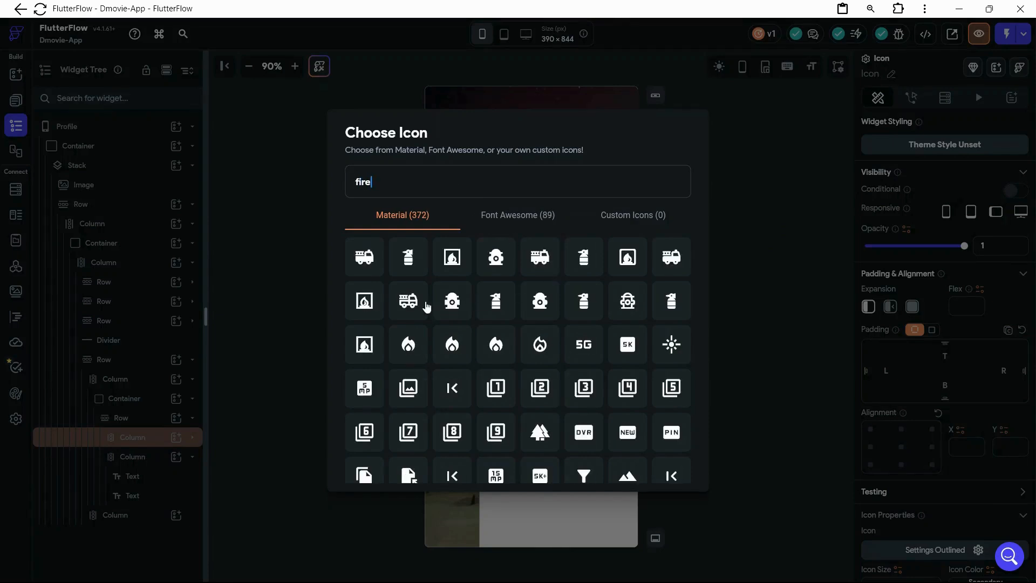
{"action": "left_click", "coordinate": [495, 344]}
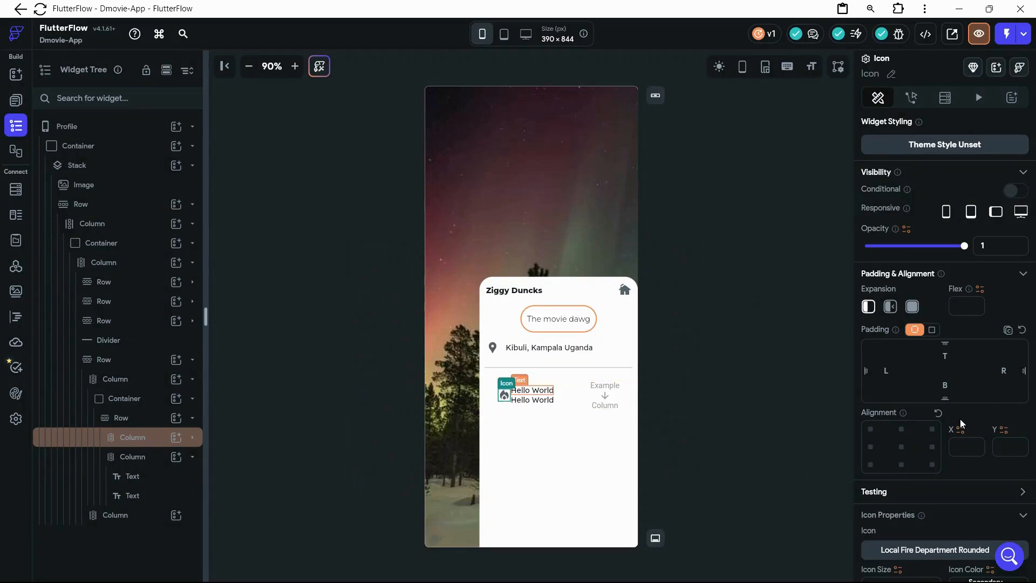
Set the first Hello World text to Montserrat at font weight 700 - Bold.
{"action": "scroll", "coordinate": [960, 421], "scroll_direction": "down", "scroll_amount": 3}
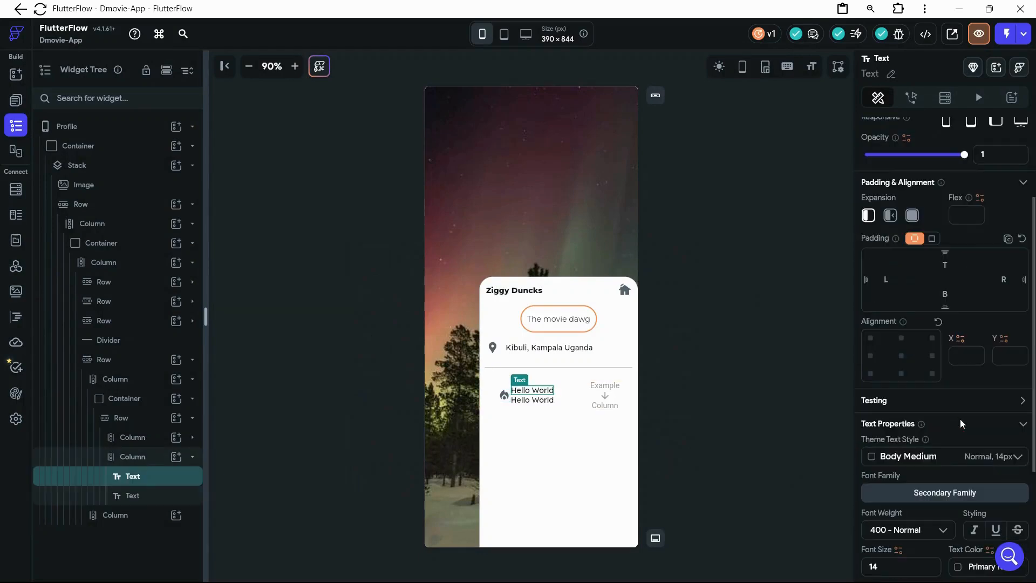
{"action": "scroll", "coordinate": [960, 419], "scroll_direction": "down", "scroll_amount": 3}
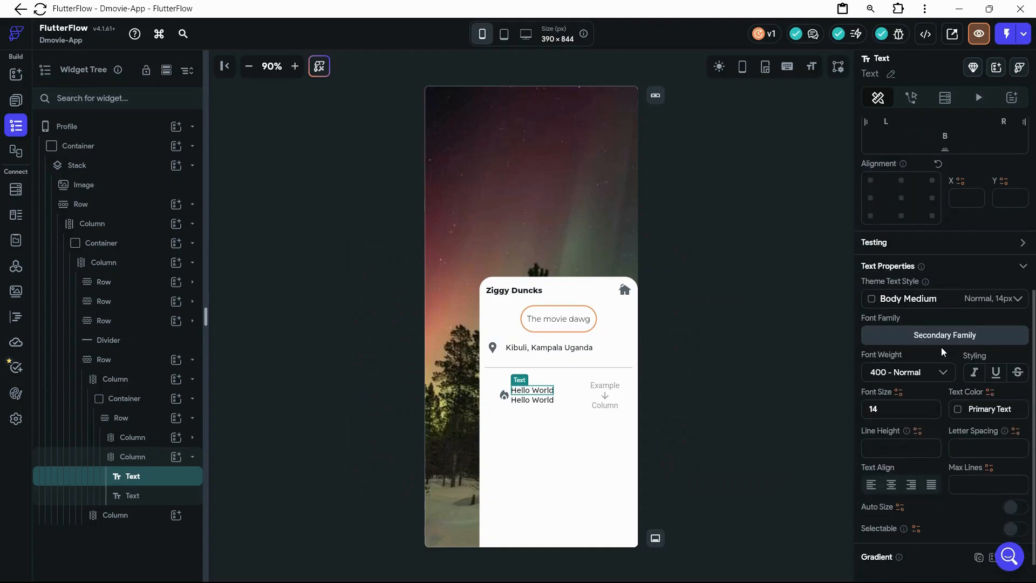
{"action": "left_click", "coordinate": [941, 335]}
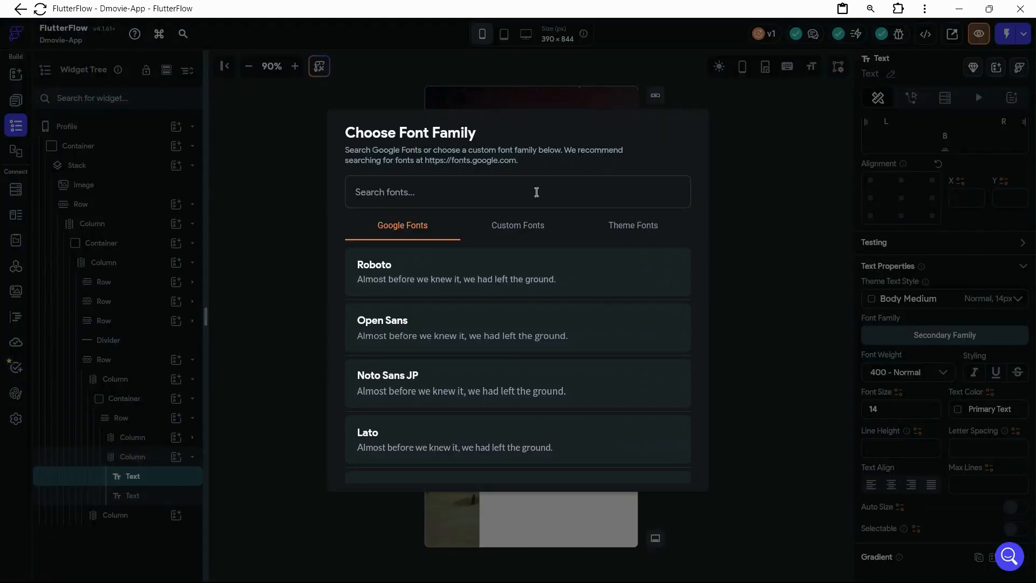
{"action": "type", "text": "mon"}
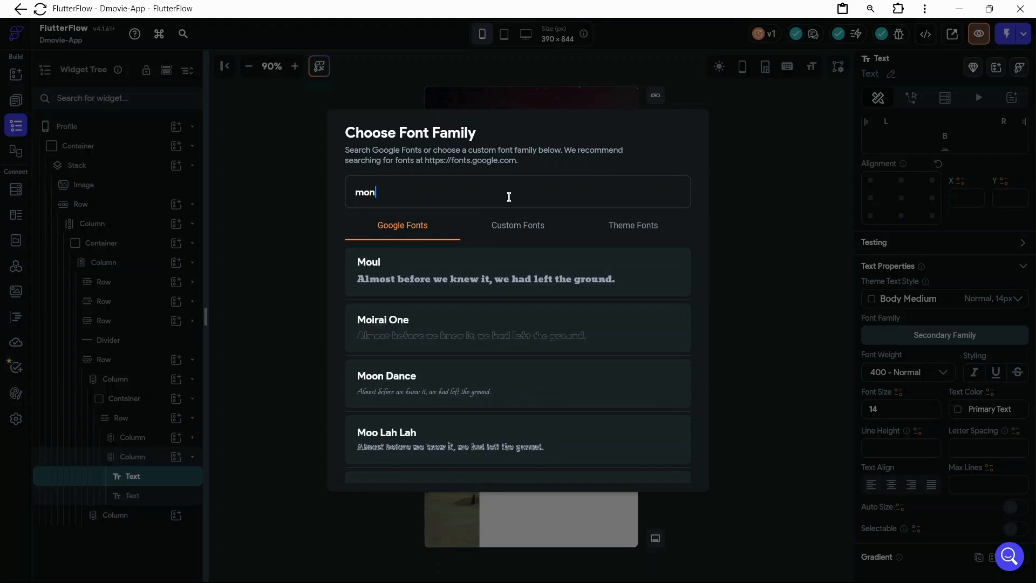
{"action": "type", "text": "s"}
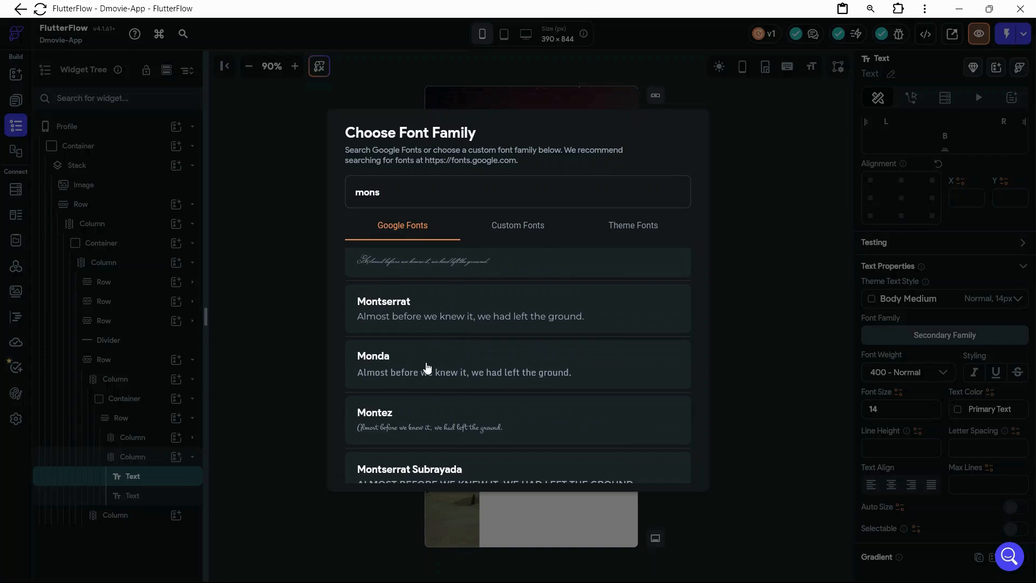
{"action": "left_click", "coordinate": [401, 317]}
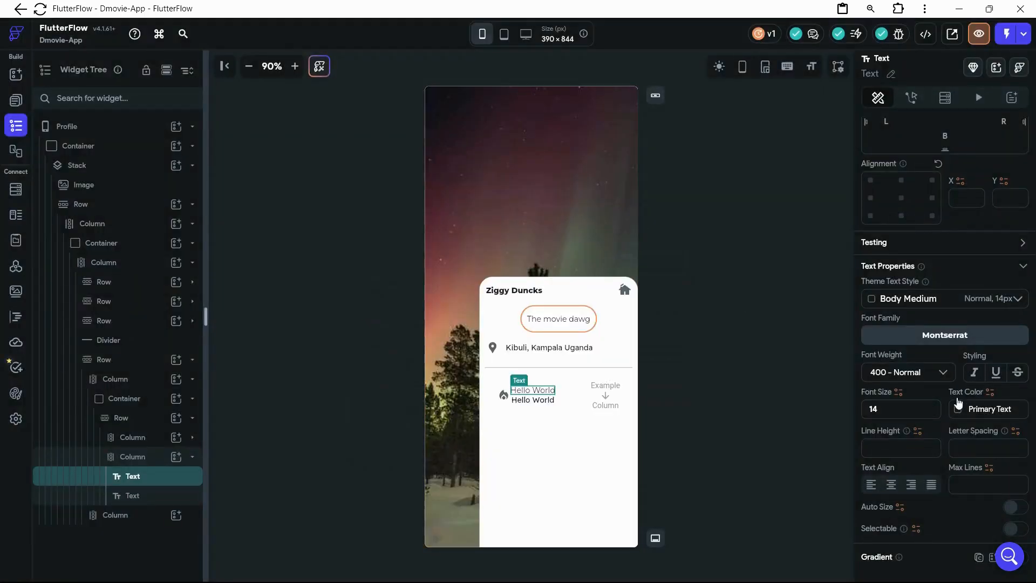
{"action": "left_click", "coordinate": [942, 373]}
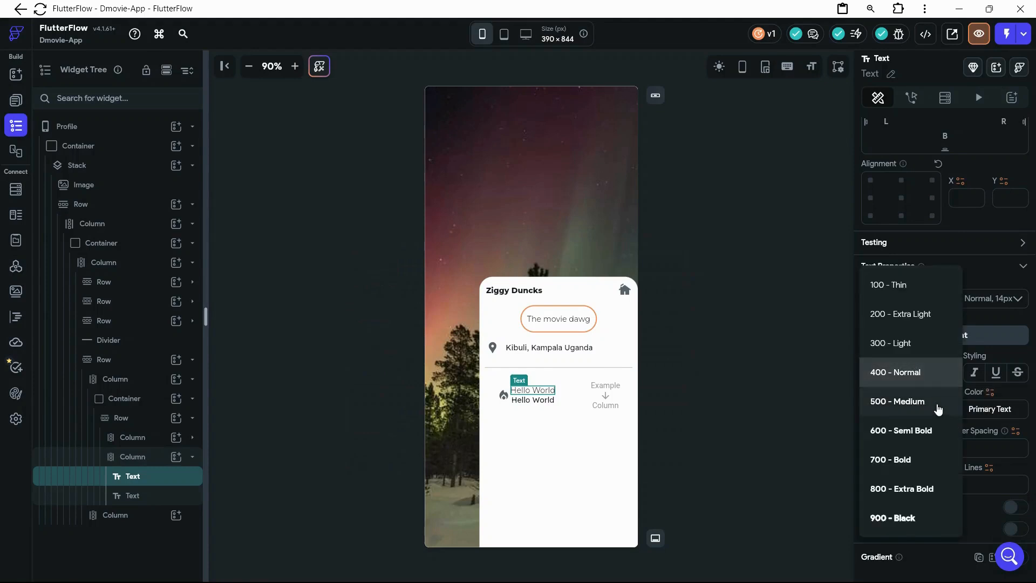
{"action": "left_click", "coordinate": [908, 460]}
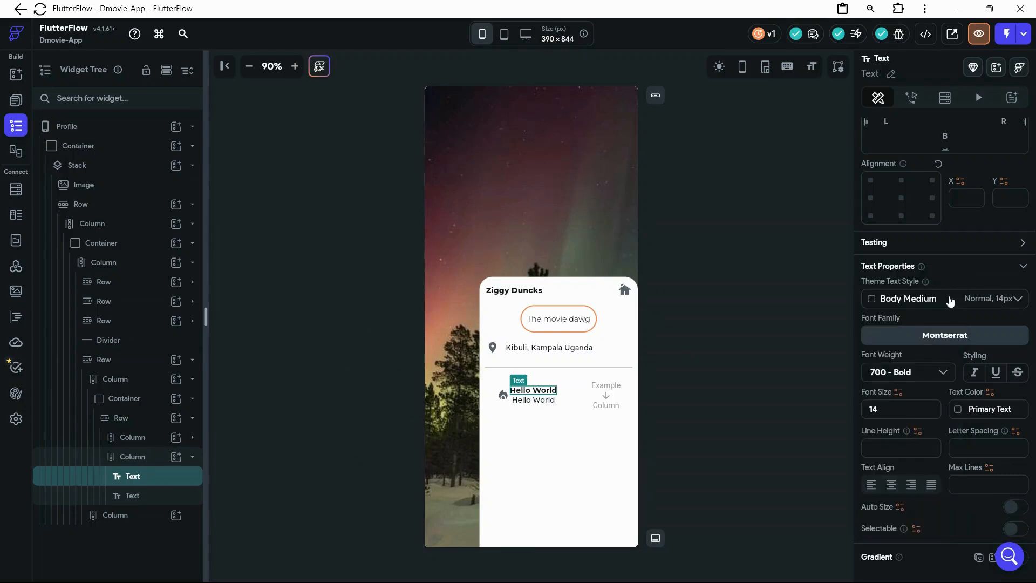
{"action": "scroll", "coordinate": [938, 216], "scroll_direction": "up", "scroll_amount": 1}
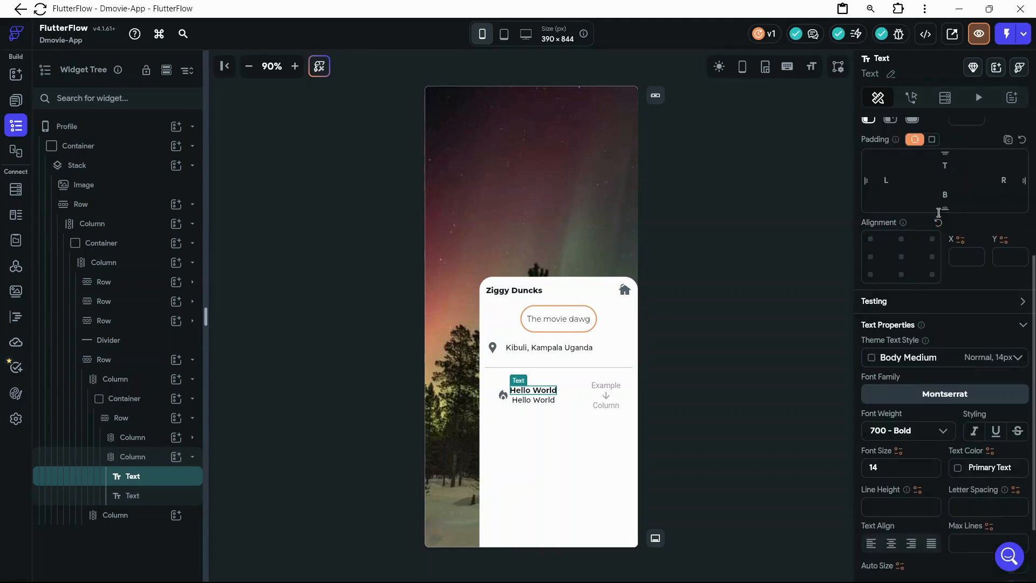
{"action": "scroll", "coordinate": [938, 216], "scroll_direction": "up", "scroll_amount": 1}
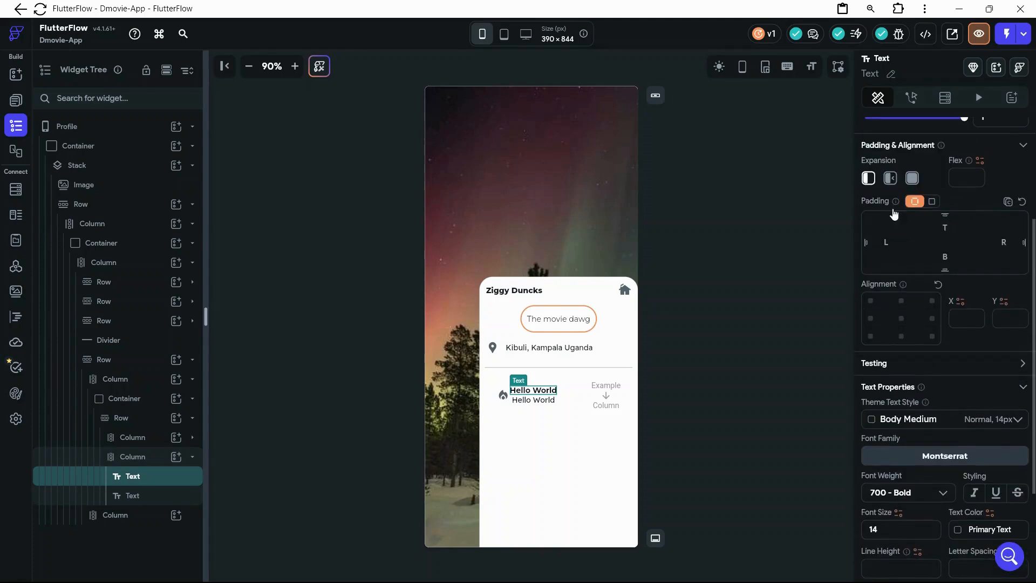
{"action": "scroll", "coordinate": [893, 210], "scroll_direction": "up", "scroll_amount": 1}
{"action": "scroll", "coordinate": [893, 211], "scroll_direction": "up", "scroll_amount": 2}
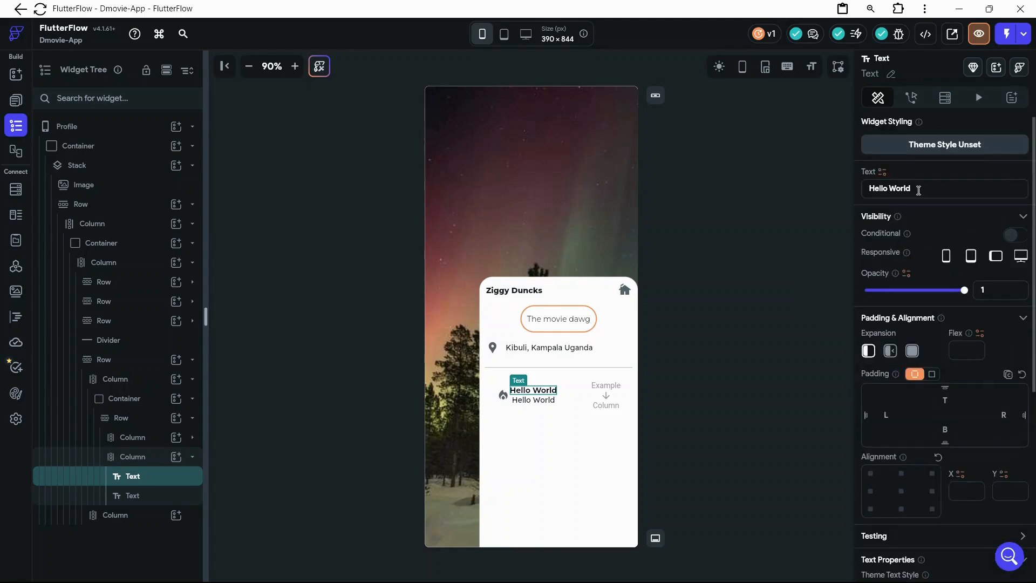
Change the first text to 'App Visits' and left-align the stat Column's texts.
{"action": "left_click_drag", "start_coordinate": [863, 188], "coordinate": [916, 186]}
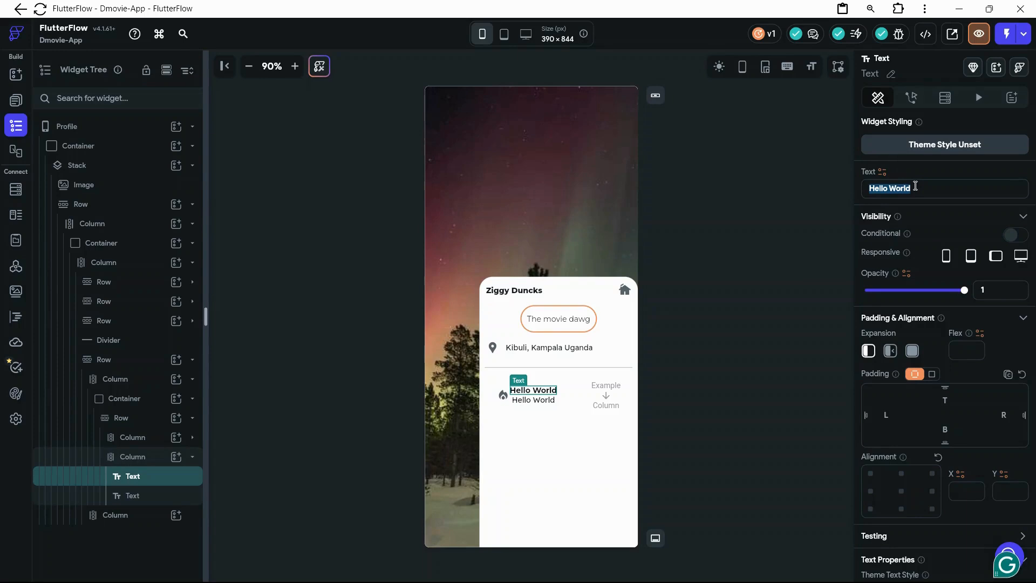
{"action": "type", "text": "App V"}
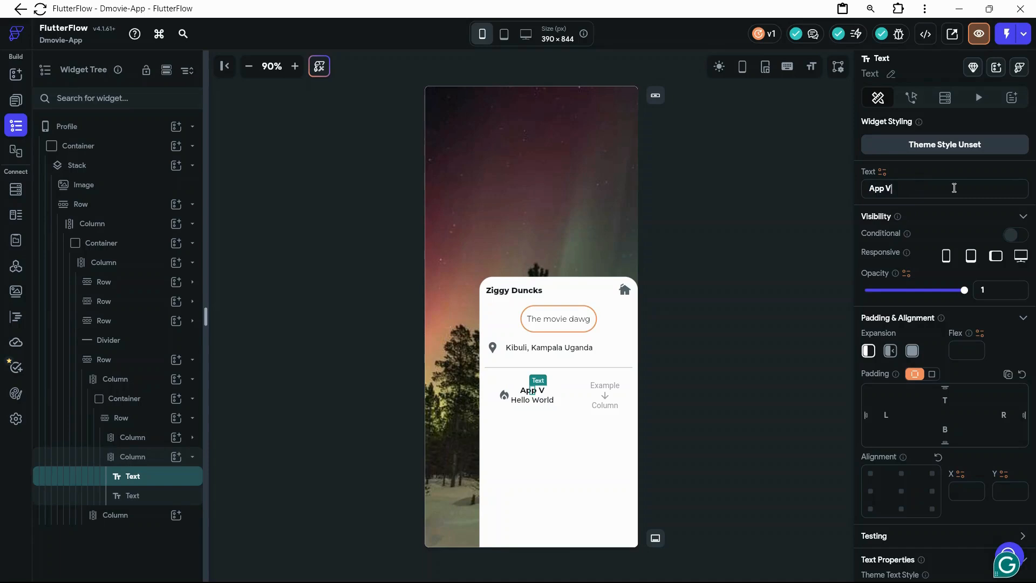
{"action": "type", "text": "isits"}
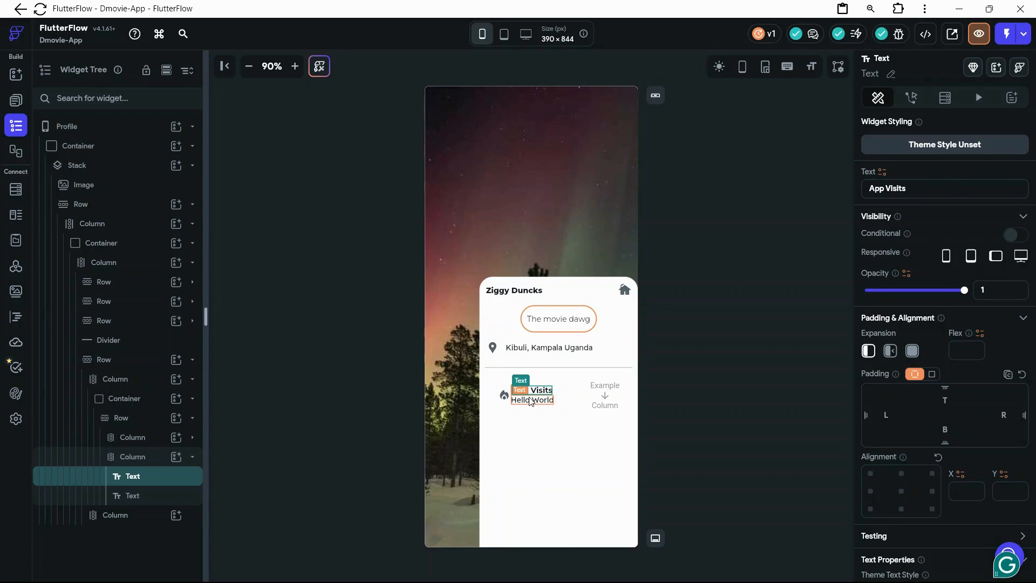
{"action": "left_click", "coordinate": [532, 400]}
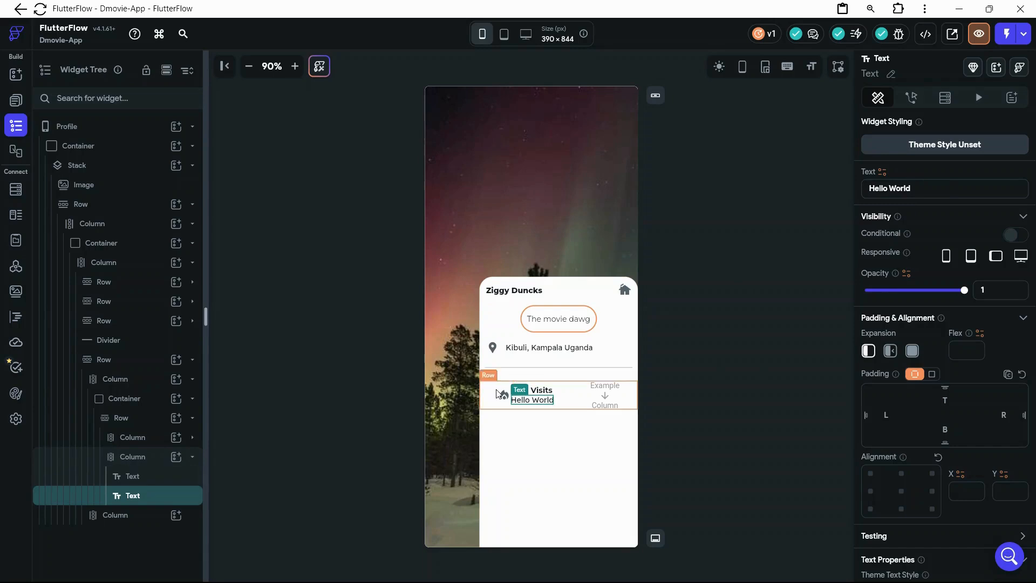
{"action": "left_click", "coordinate": [140, 465]}
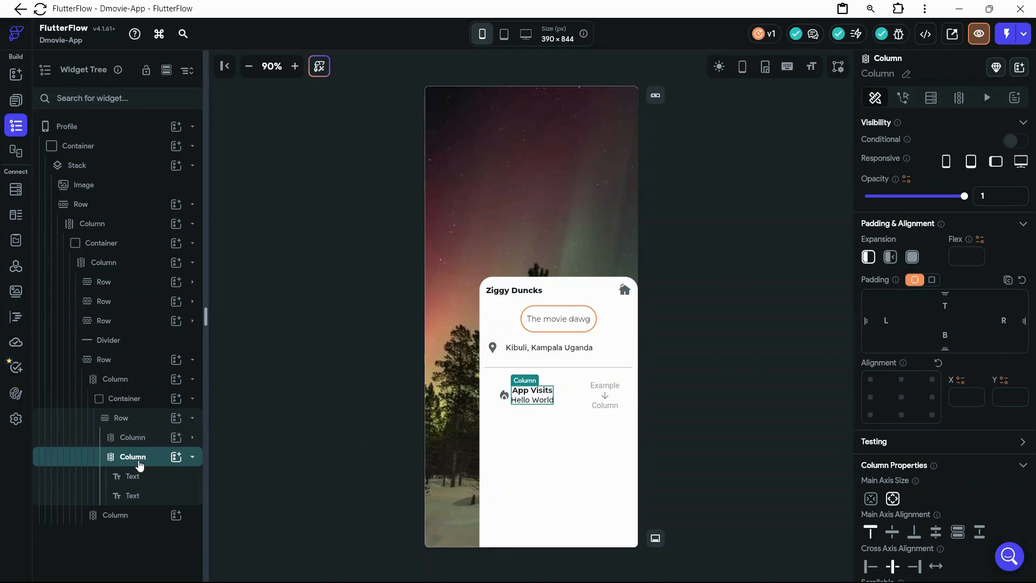
{"action": "left_click", "coordinate": [869, 567]}
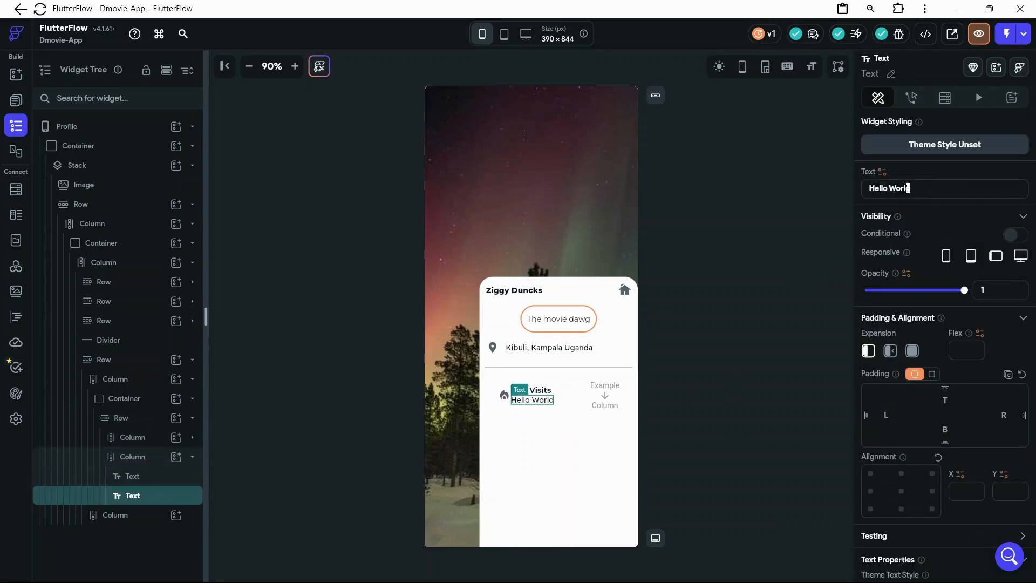
Change the second text to '25+' with font weight 800 - Extra Bold.
{"action": "double_click", "coordinate": [914, 188]}
{"action": "type", "text": "Hell"}
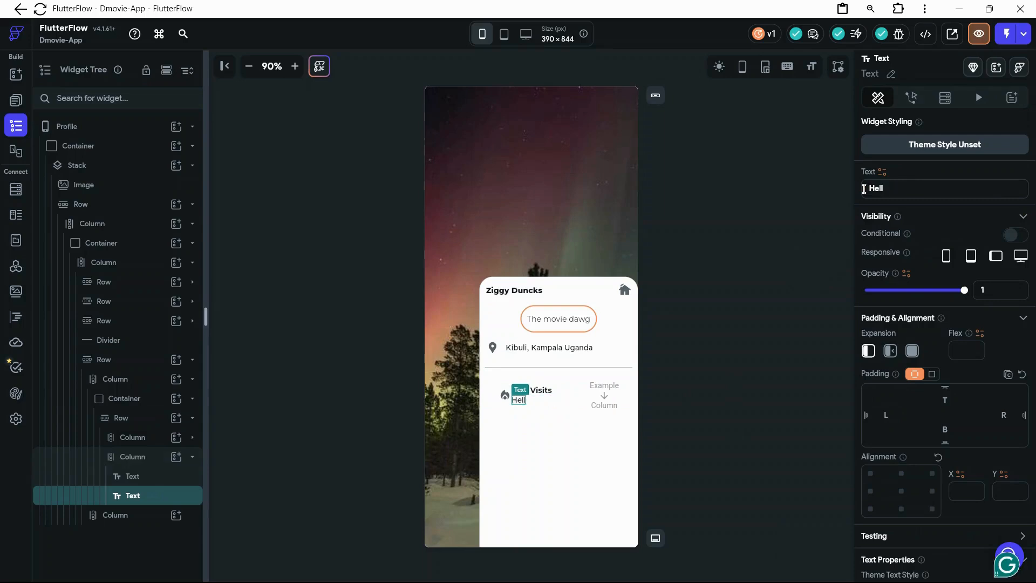
{"action": "key", "text": "BackSpace"}
{"action": "key", "text": "BackSpace"}
{"action": "key", "text": "BackSpace"}
{"action": "key", "text": "BackSpace"}
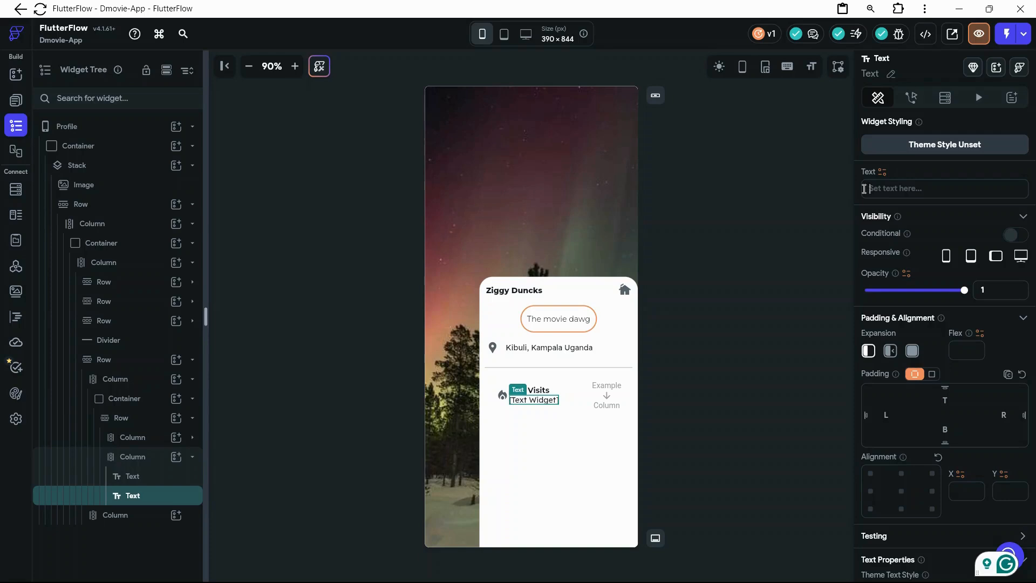
{"action": "type", "text": "\""}
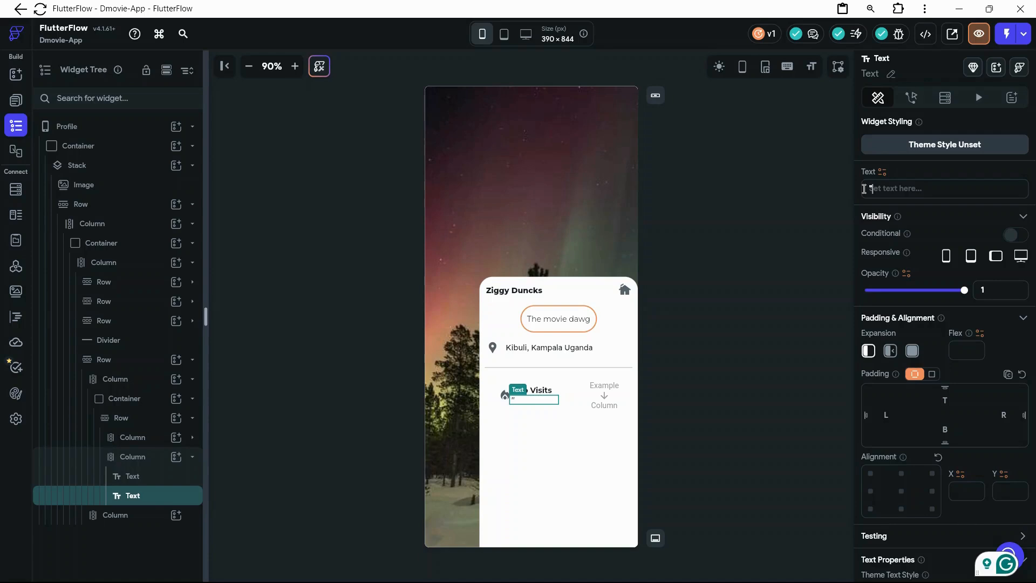
{"action": "type", "text": "%"}
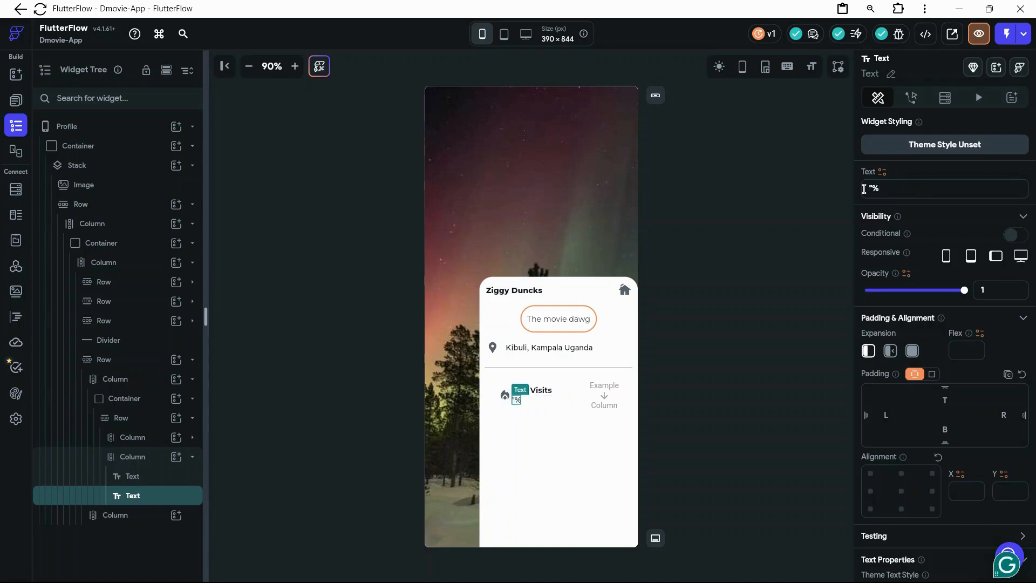
{"action": "key", "text": "BackSpace"}
{"action": "key", "text": "BackSpace"}
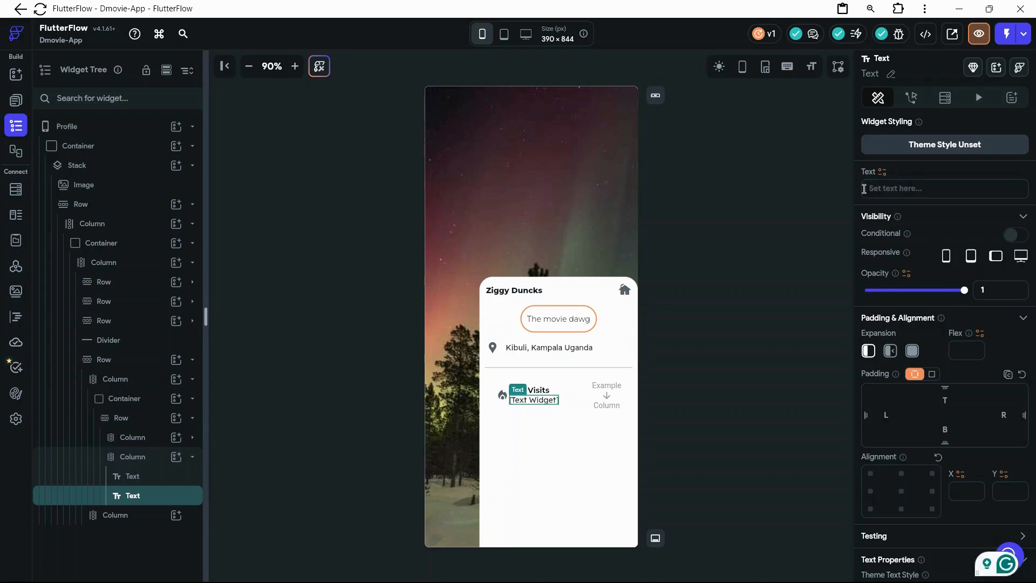
{"action": "type", "text": "25+"}
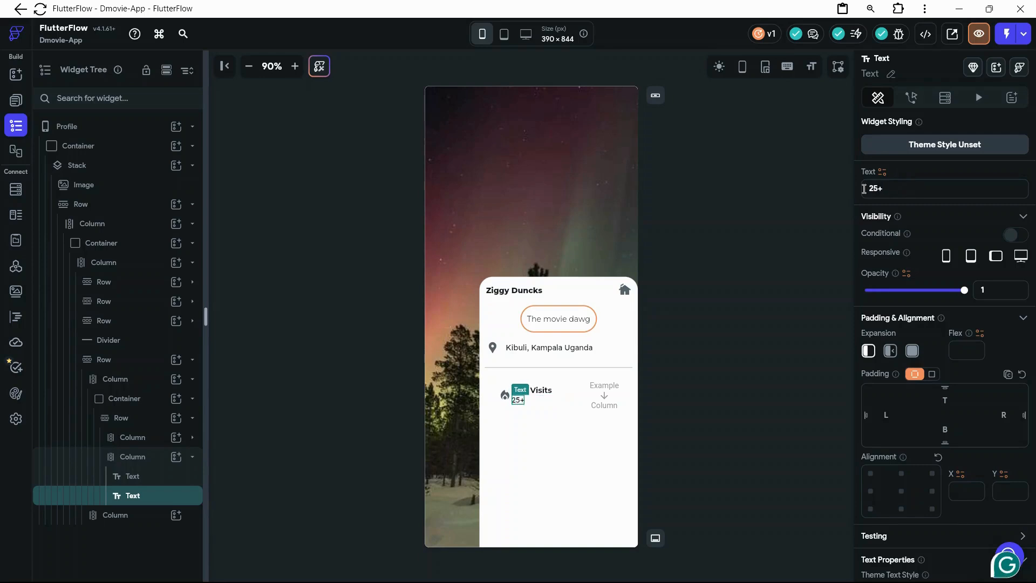
{"action": "scroll", "coordinate": [1009, 410], "scroll_direction": "down", "scroll_amount": 3}
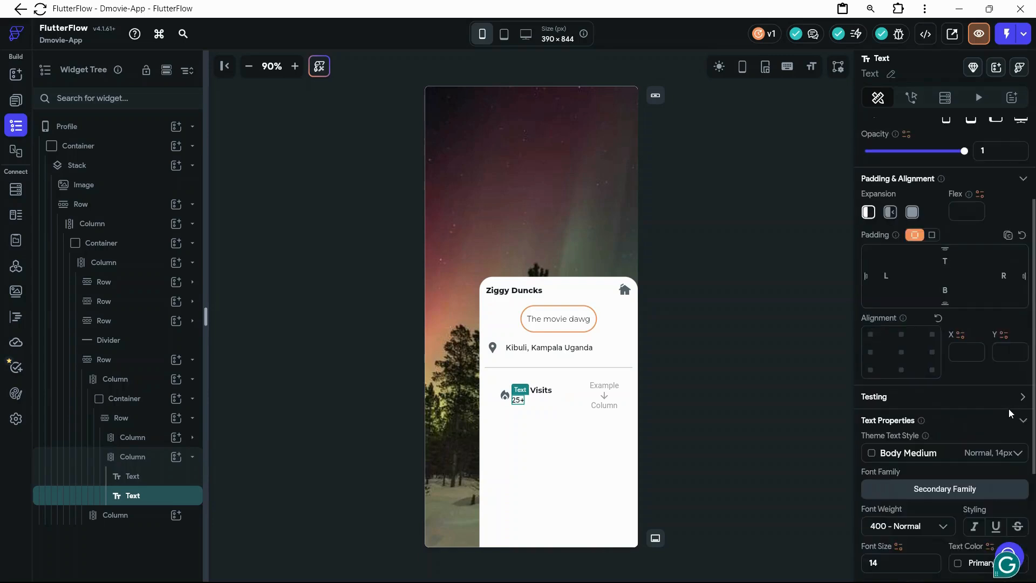
{"action": "scroll", "coordinate": [990, 423], "scroll_direction": "down", "scroll_amount": 1}
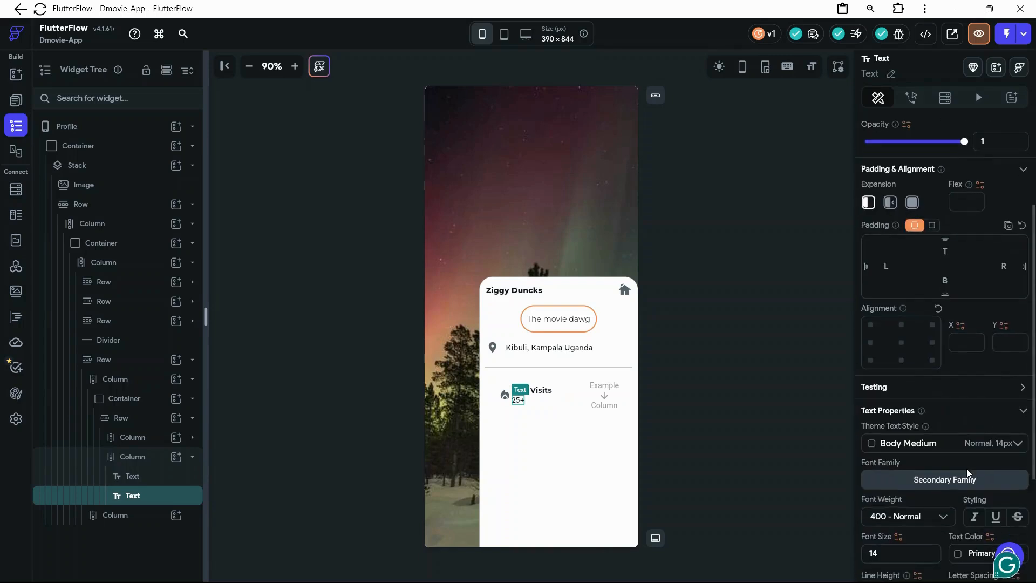
{"action": "scroll", "coordinate": [969, 474], "scroll_direction": "down", "scroll_amount": 1}
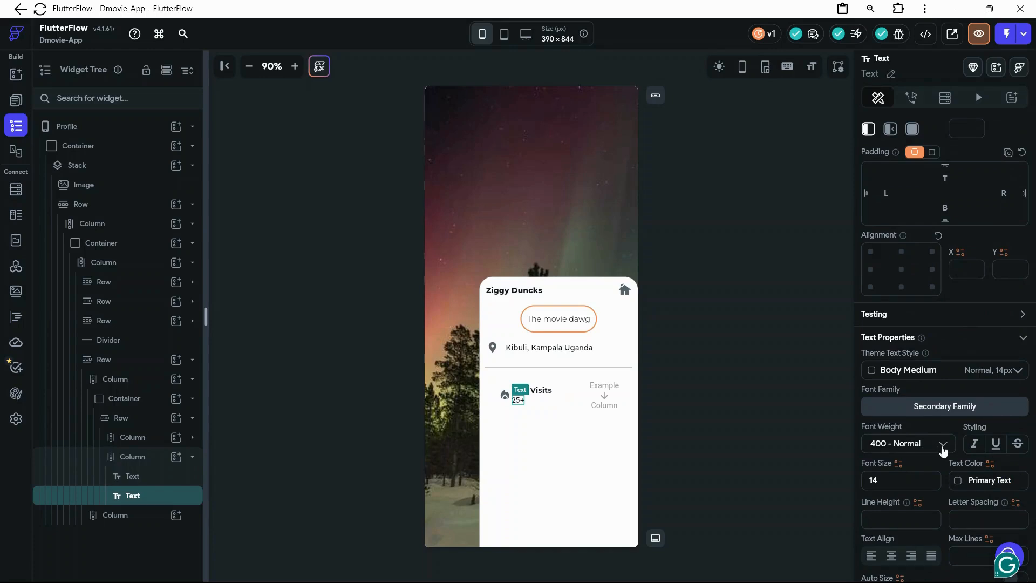
{"action": "left_click", "coordinate": [943, 448]}
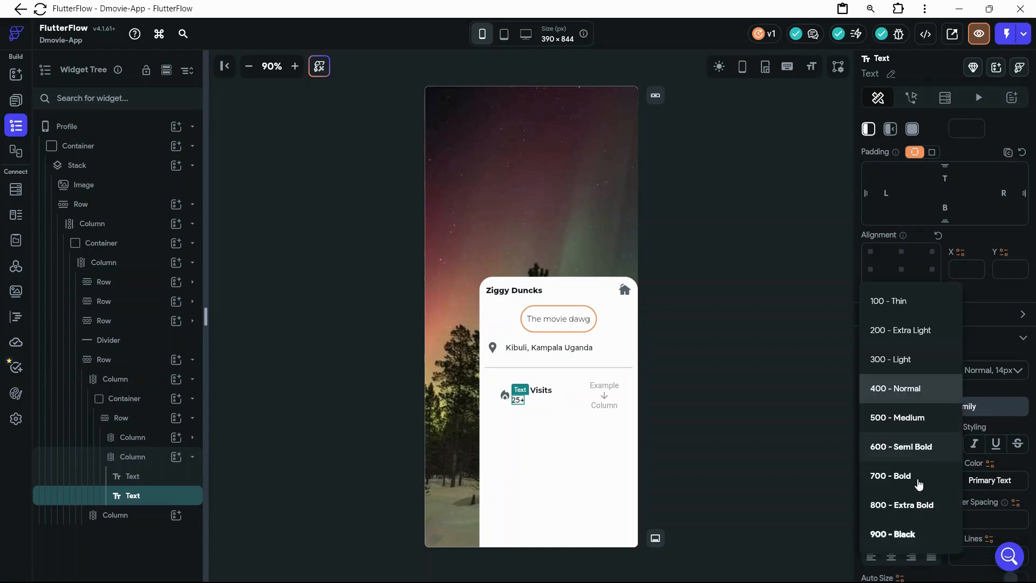
{"action": "left_click", "coordinate": [911, 519]}
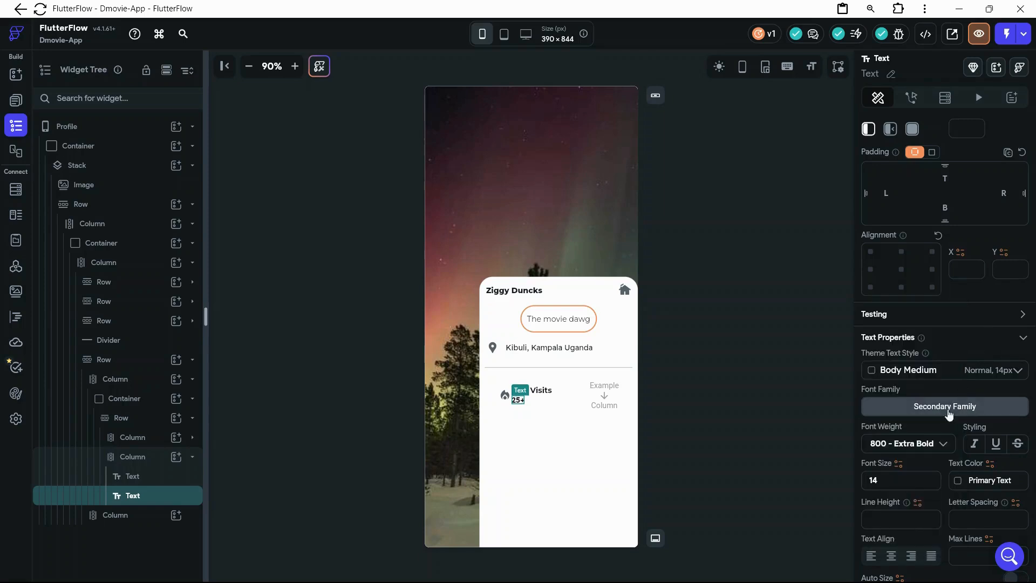
{"action": "left_click", "coordinate": [927, 406]}
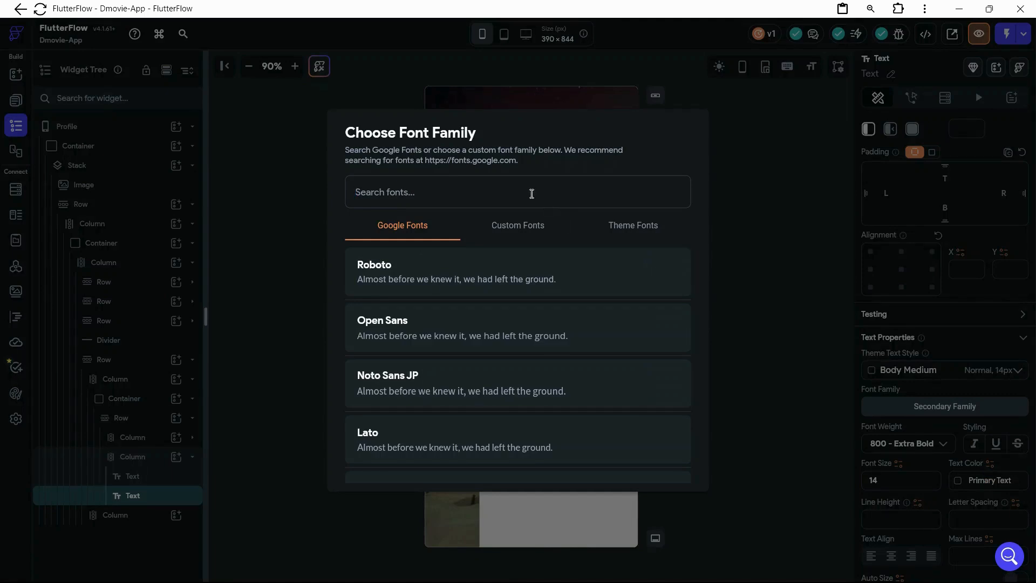
Give the App Visits label the Montserrat font at weight 500 - Medium.
{"action": "left_click", "coordinate": [532, 194]}
{"action": "type", "text": "monst"}
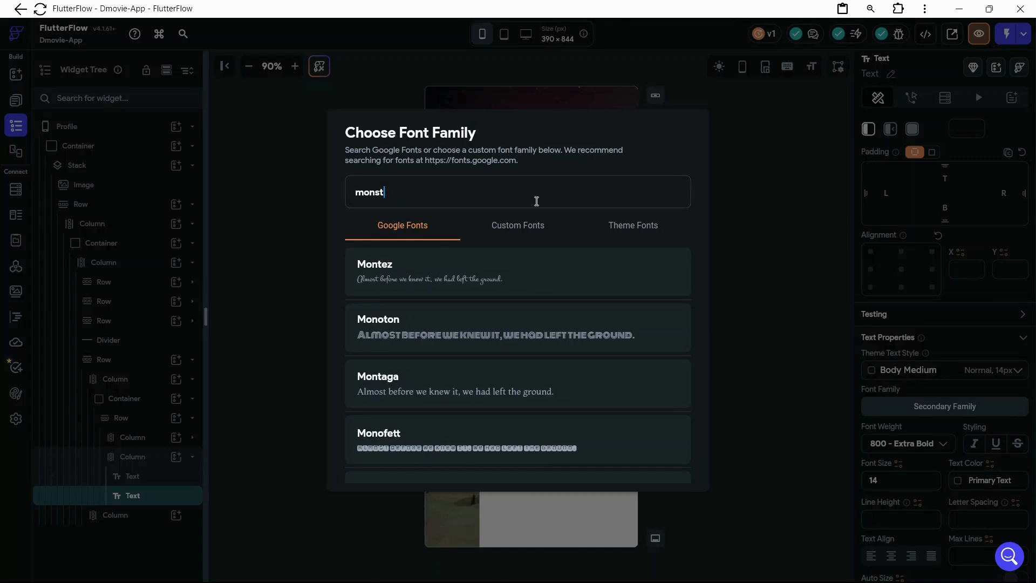
{"action": "type", "text": "e"}
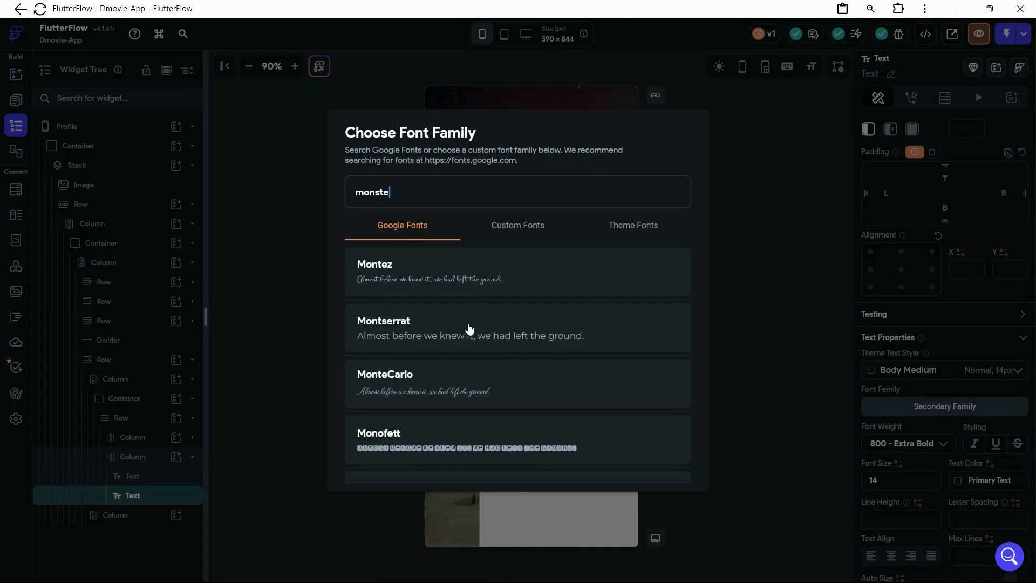
{"action": "left_click", "coordinate": [574, 254]}
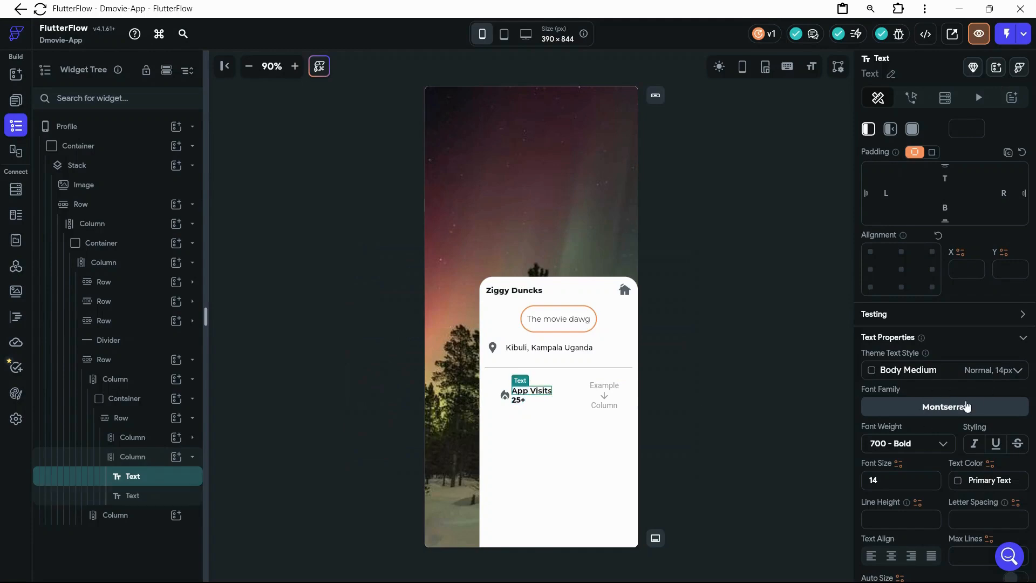
{"action": "left_click", "coordinate": [944, 443]}
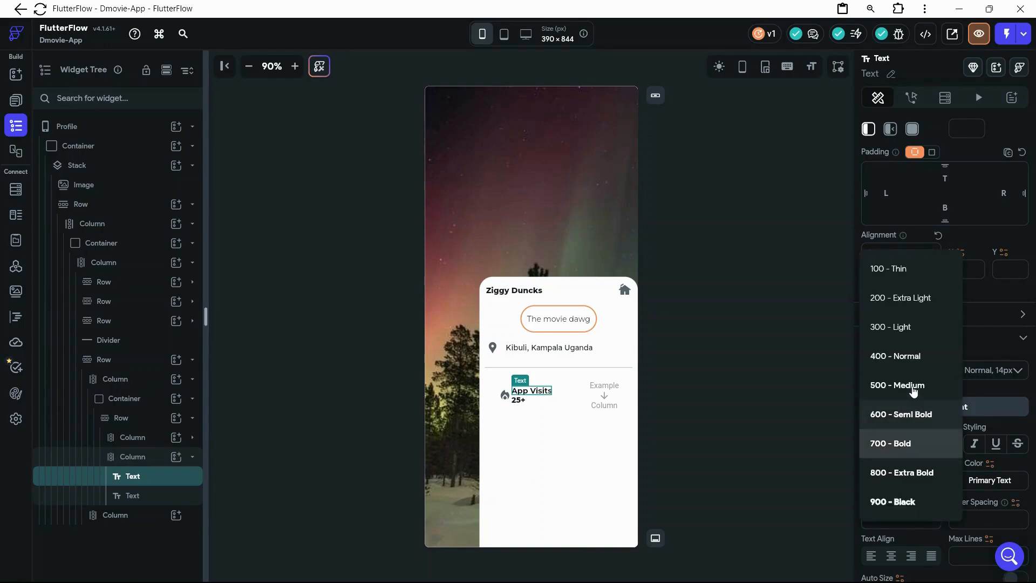
{"action": "left_click", "coordinate": [912, 387]}
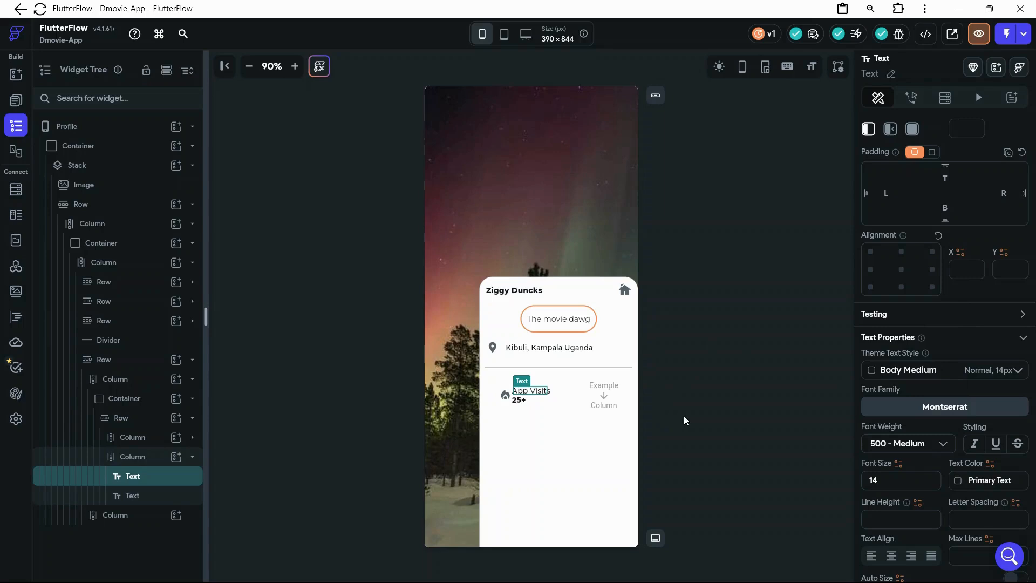
{"action": "left_click", "coordinate": [561, 400]}
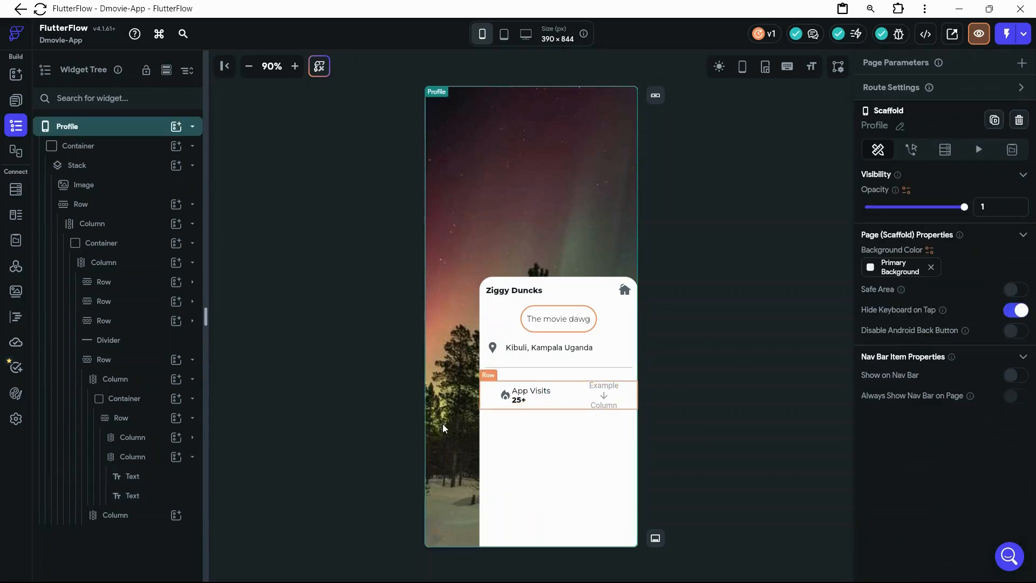
{"action": "left_click", "coordinate": [193, 419]}
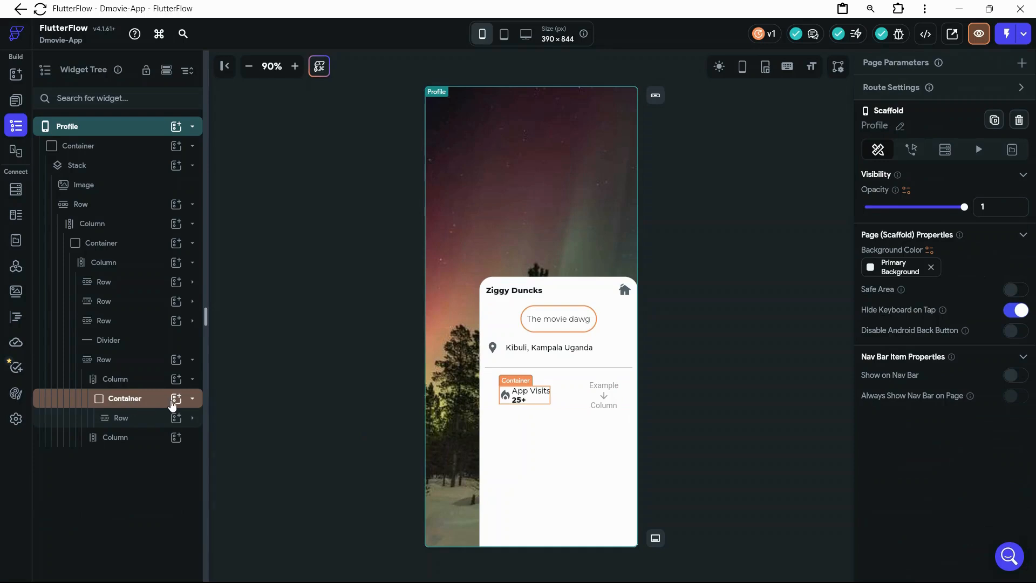
{"action": "left_click", "coordinate": [192, 400]}
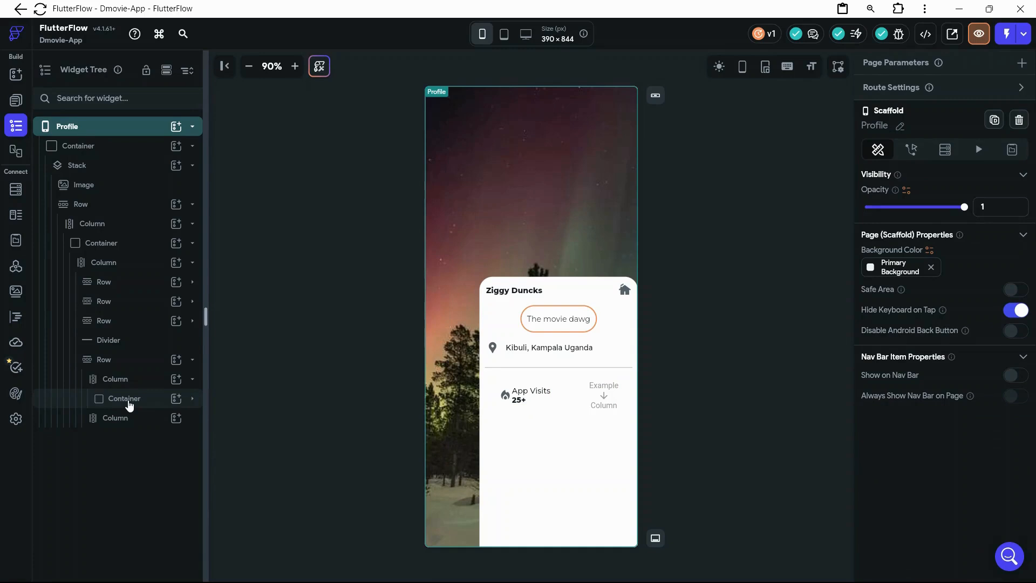
{"action": "left_click", "coordinate": [129, 404]}
{"action": "right_click", "coordinate": [129, 404]}
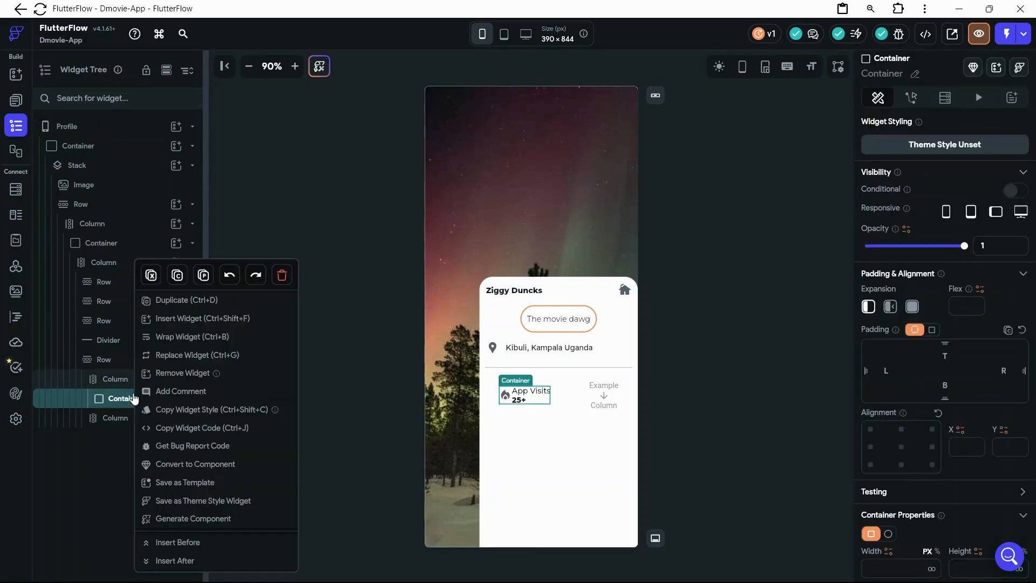
{"action": "left_click", "coordinate": [210, 302]}
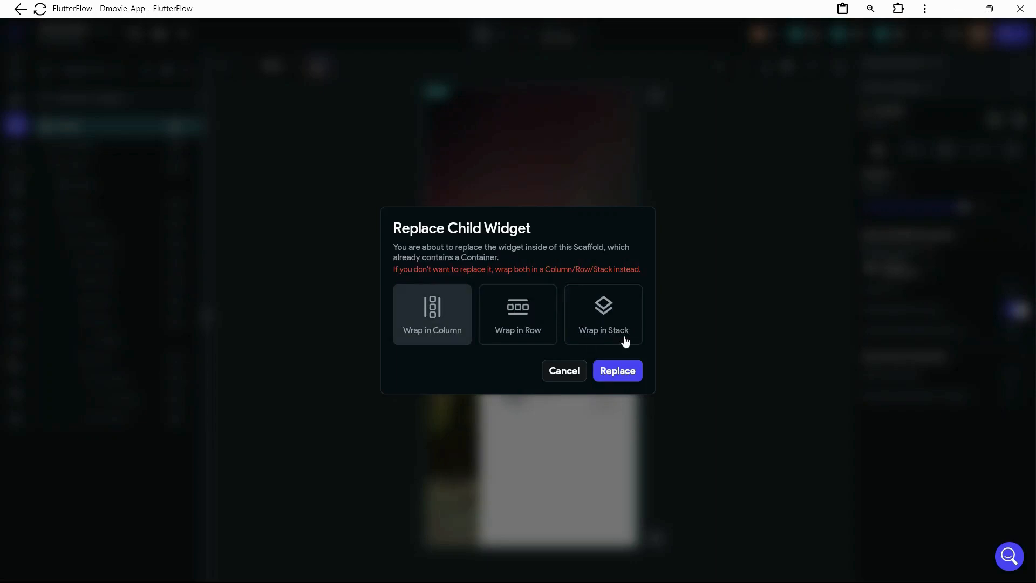
{"action": "left_click", "coordinate": [565, 372]}
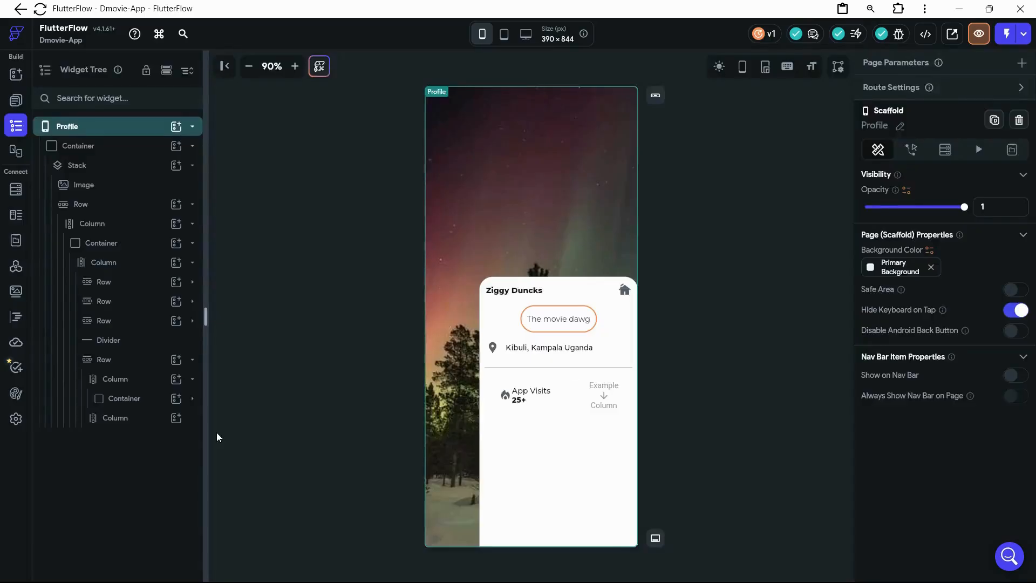
{"action": "left_click", "coordinate": [174, 401]}
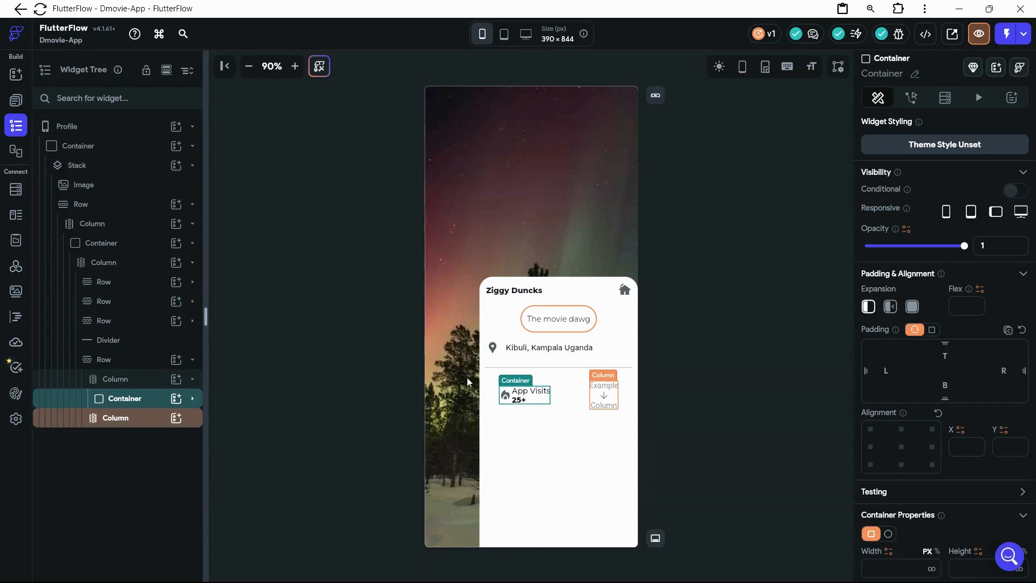
Duplicate the App Visits 25+ stat container.
{"action": "right_click", "coordinate": [515, 385]}
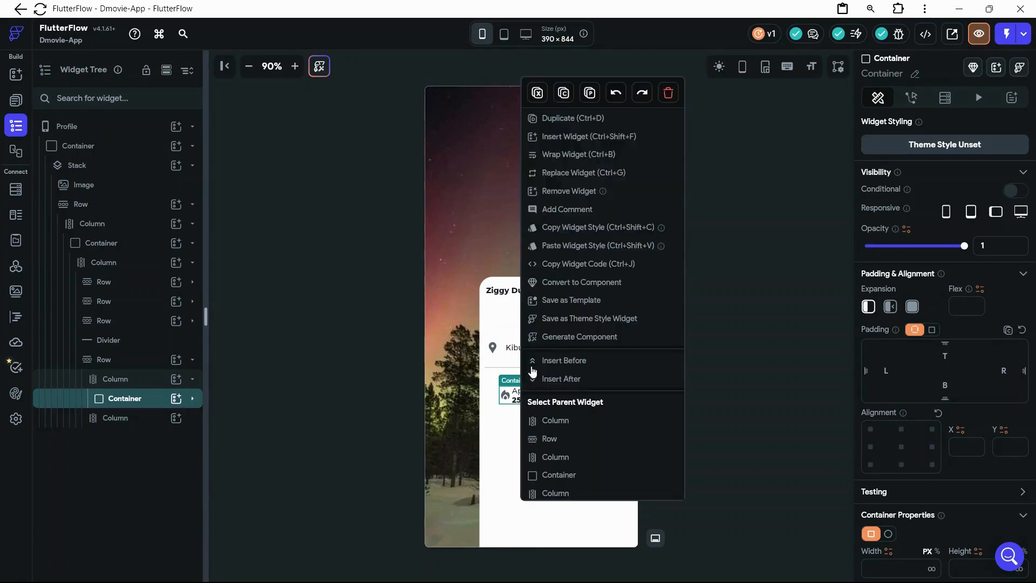
{"action": "left_click", "coordinate": [586, 119]}
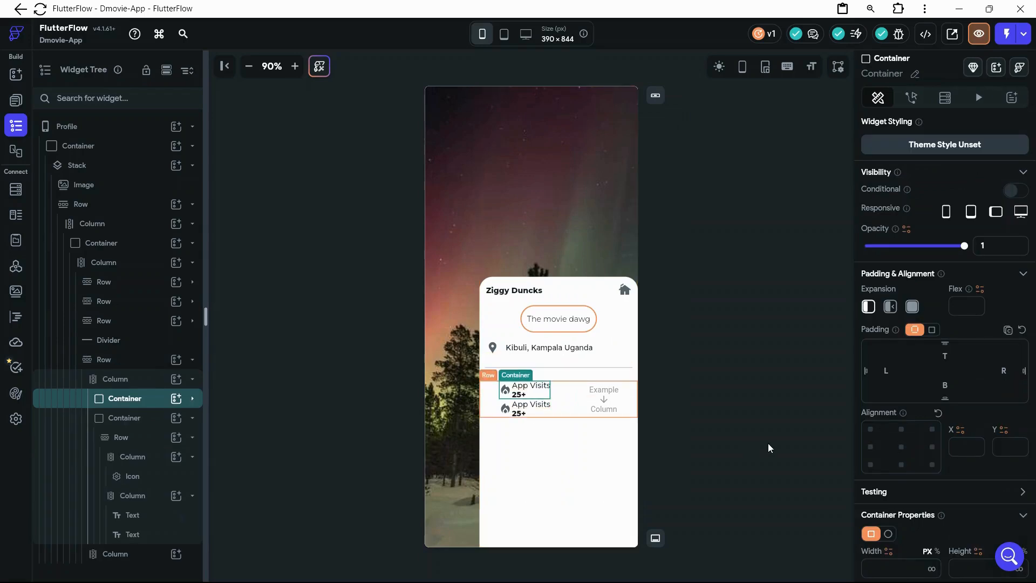
{"action": "left_click", "coordinate": [821, 447]}
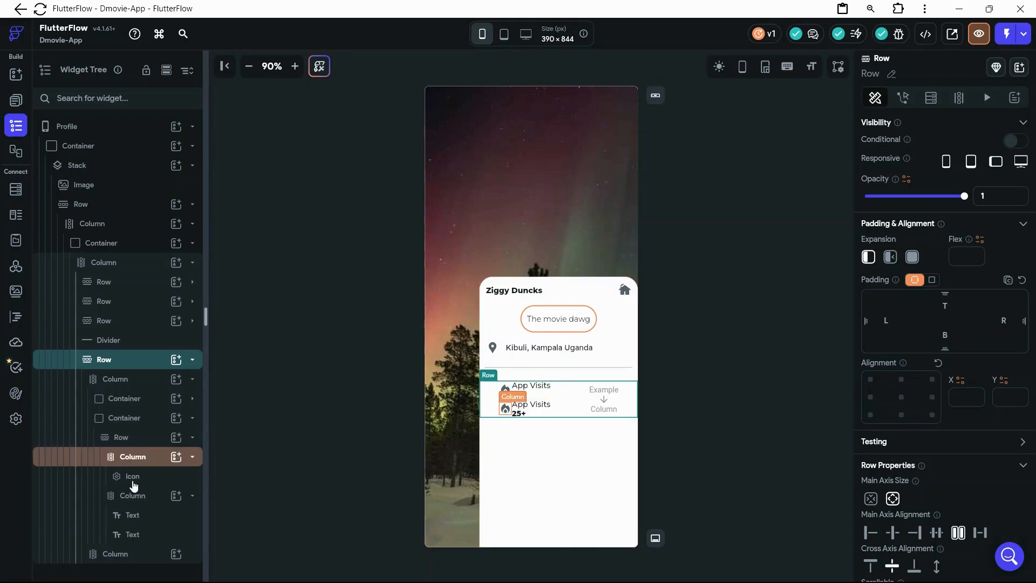
Give the duplicated App Visits container a top padding of 8.
{"action": "left_click", "coordinate": [190, 419]}
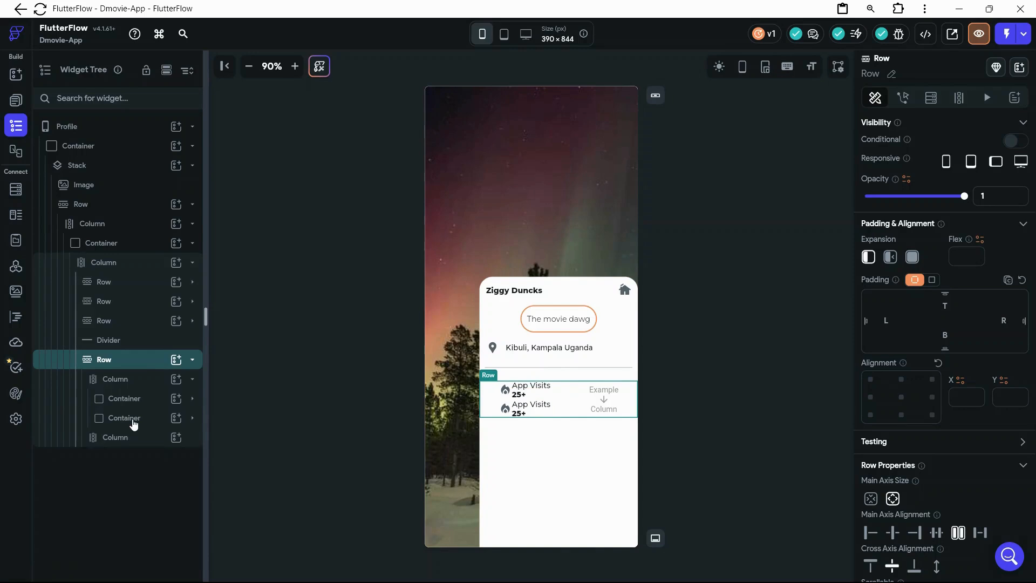
{"action": "left_click", "coordinate": [134, 423]}
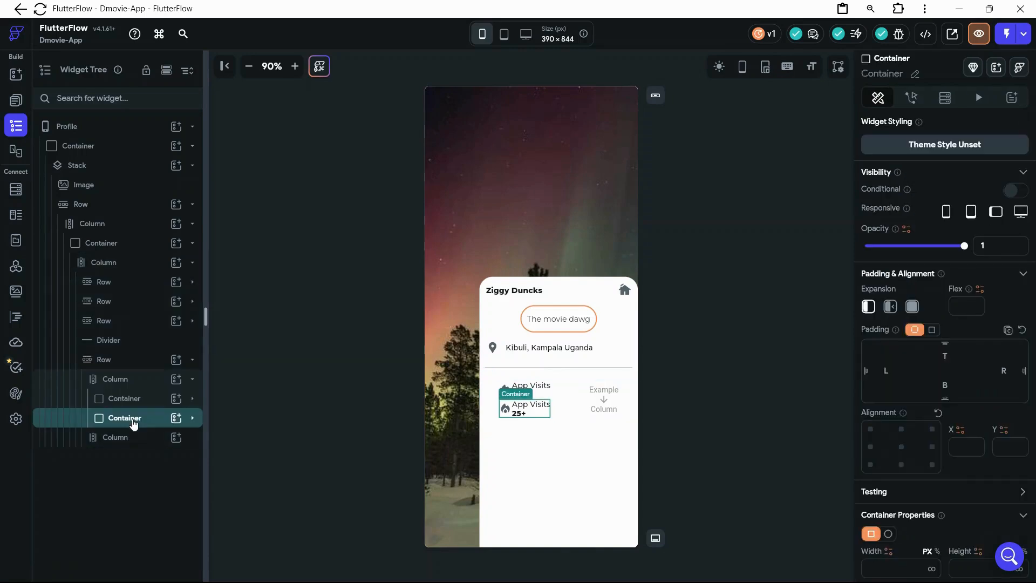
{"action": "left_click", "coordinate": [945, 359]}
{"action": "type", "text": "8"}
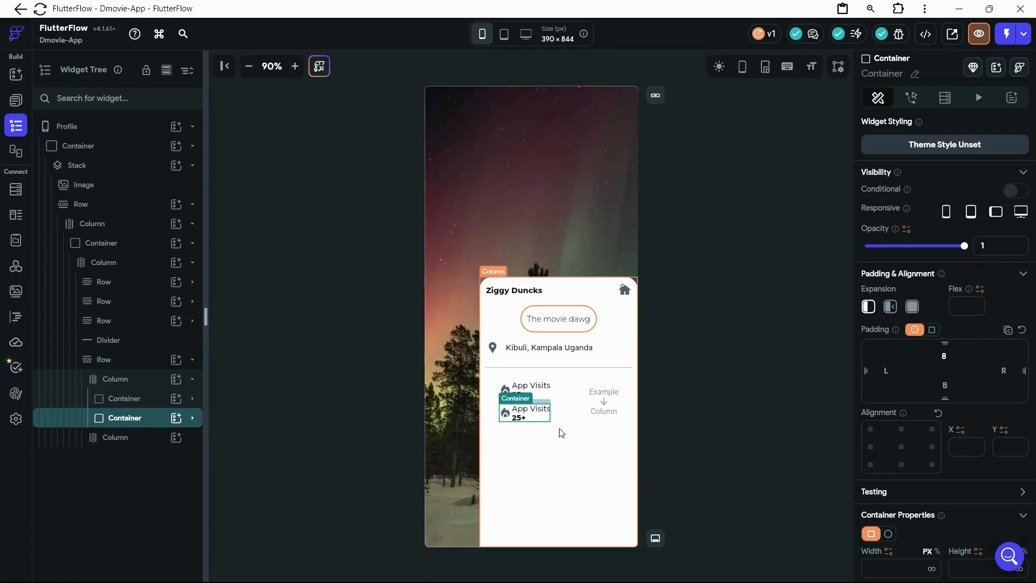
{"action": "left_click", "coordinate": [514, 402]}
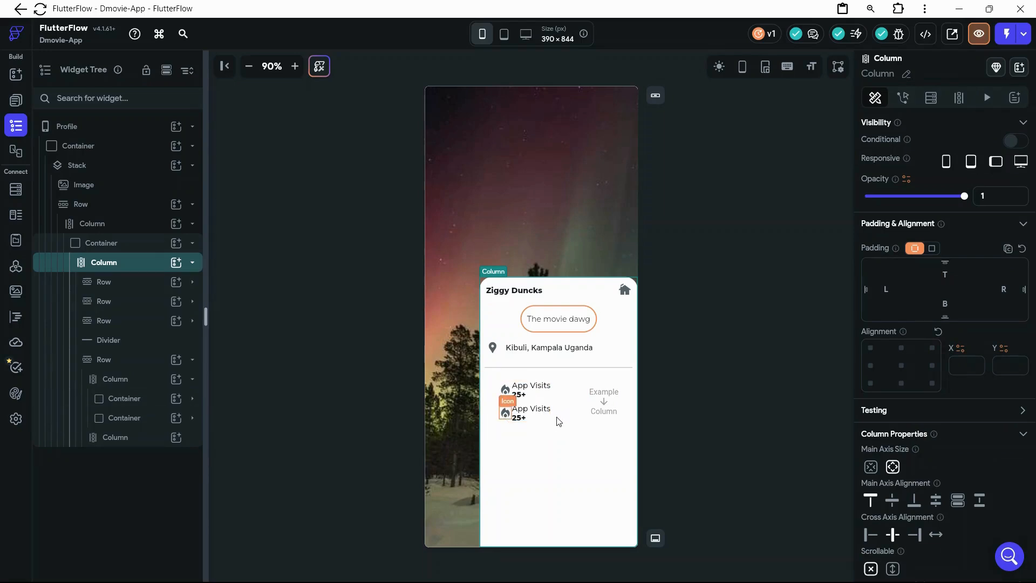
Copy the second App Visits 25+ container with Ctrl+D and collapse the new third copy in the tree.
{"action": "left_click", "coordinate": [505, 414]}
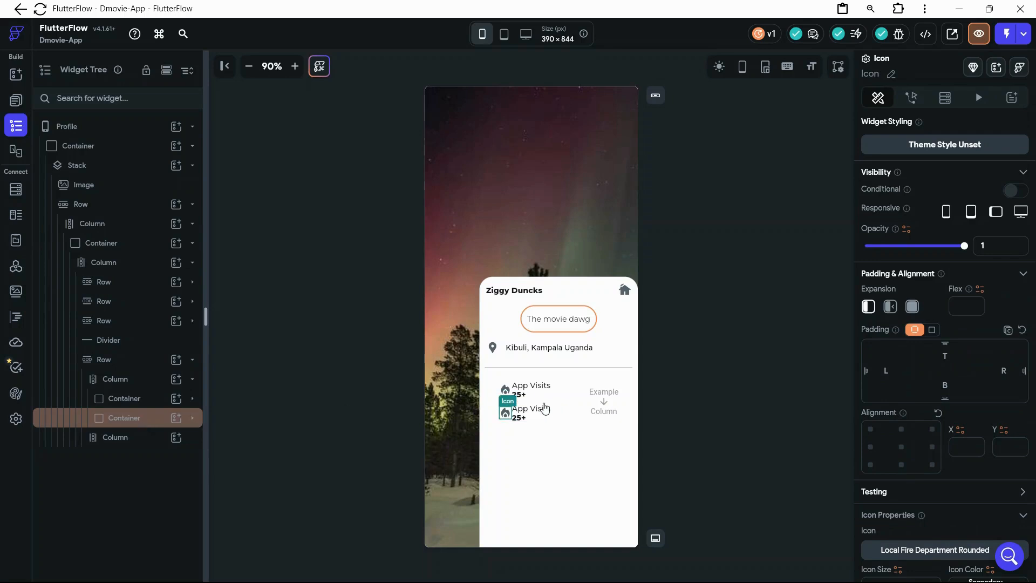
{"action": "left_click", "coordinate": [528, 413]}
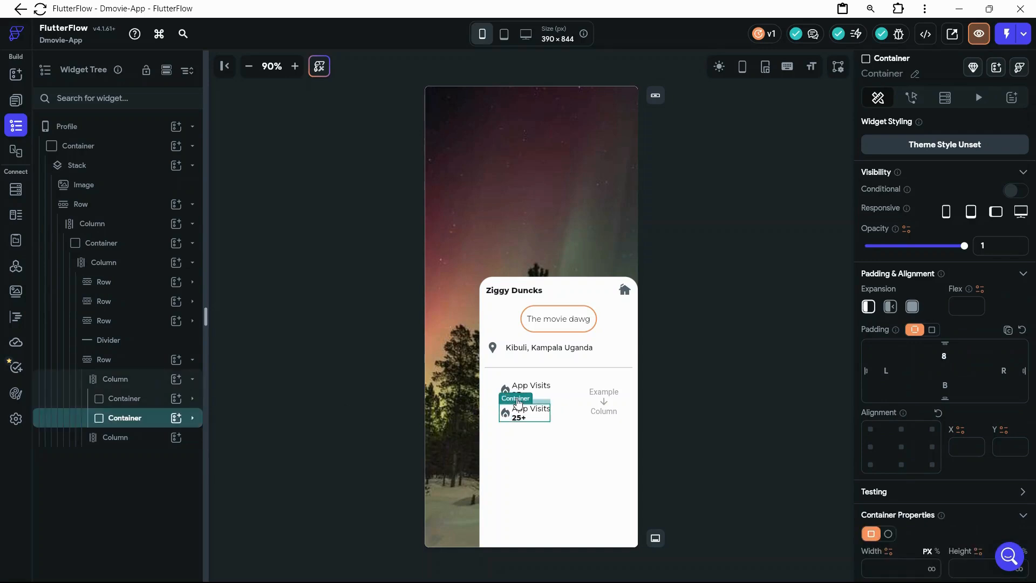
{"action": "right_click", "coordinate": [518, 402]}
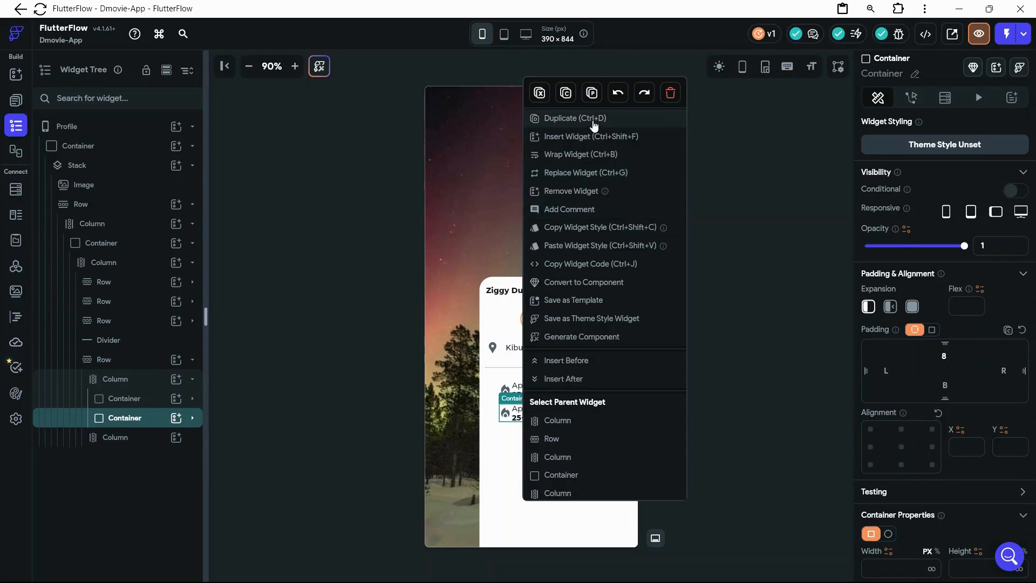
{"action": "key", "text": "Escape"}
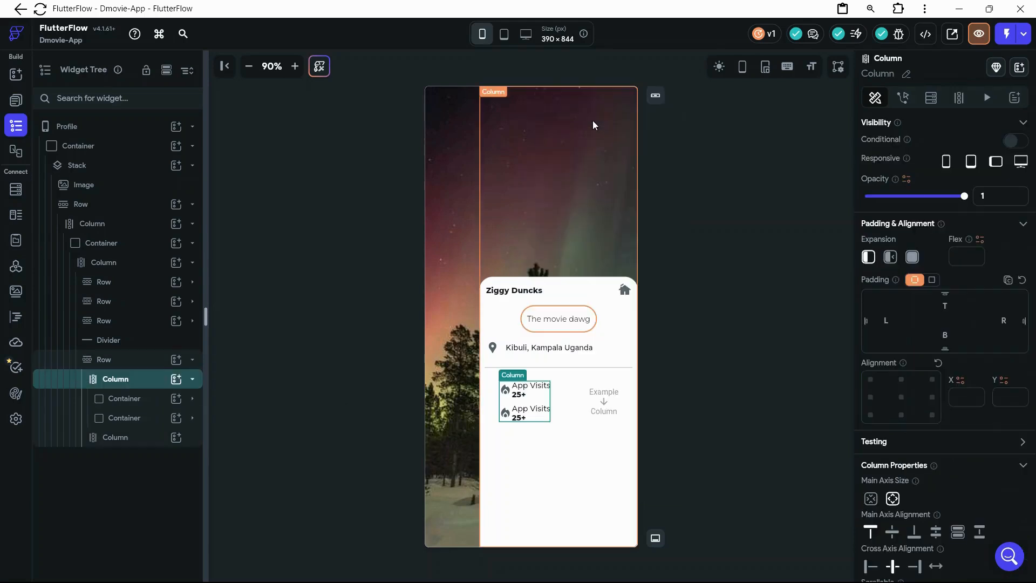
{"action": "left_click", "coordinate": [517, 402]}
{"action": "key", "text": "ctrl+d"}
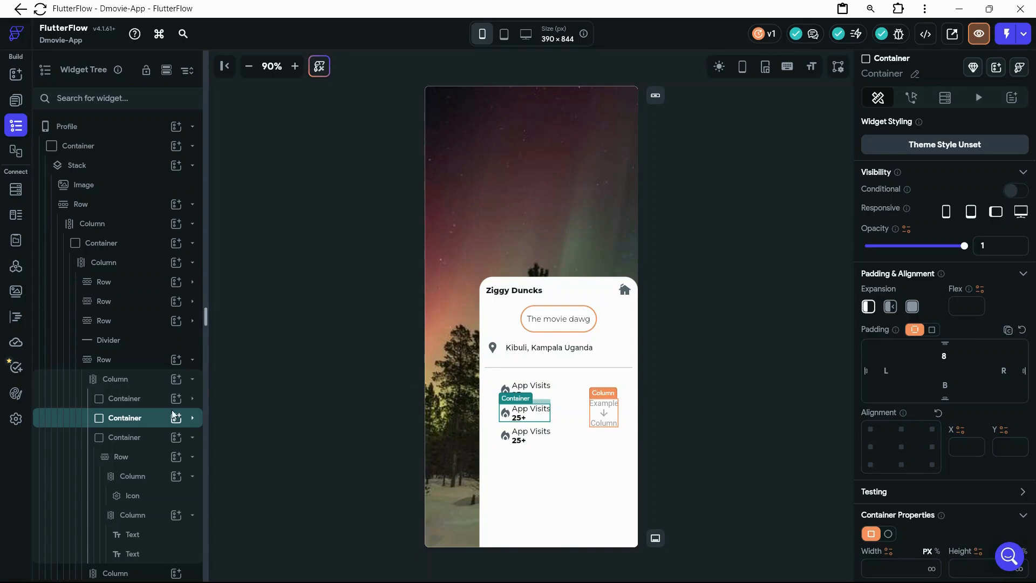
{"action": "left_click", "coordinate": [192, 439]}
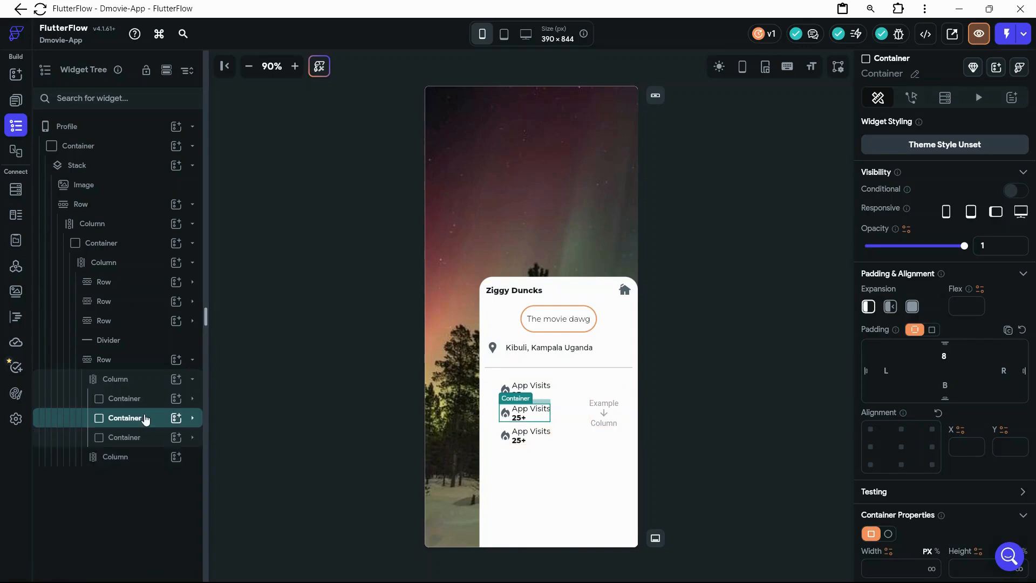